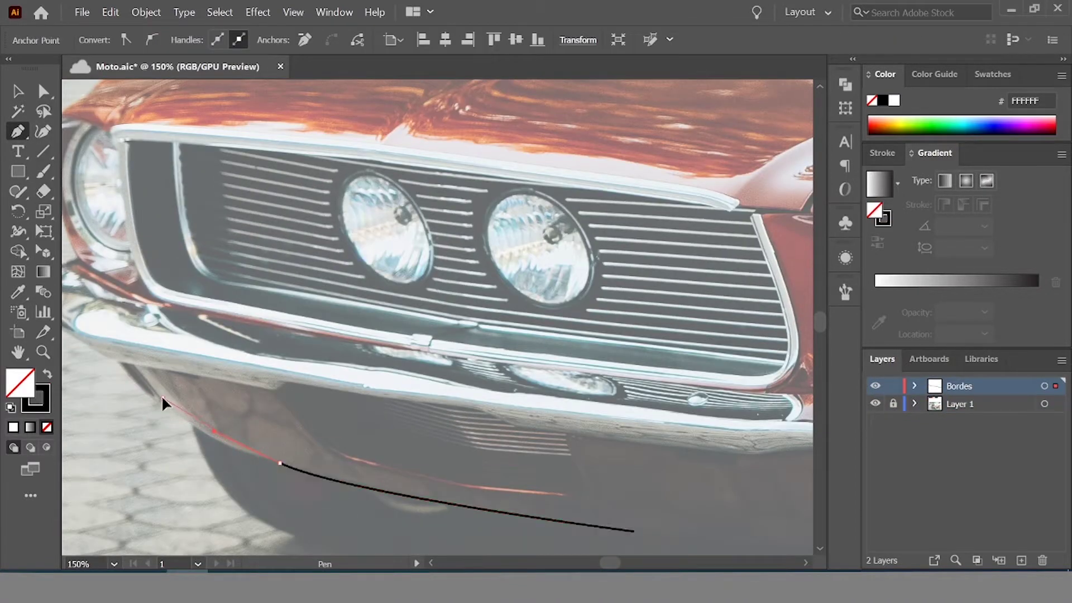
# Trace the front bumper with Pen anchors along its lower edge and outer tip
pyautogui.scroll(2, 274, 470)
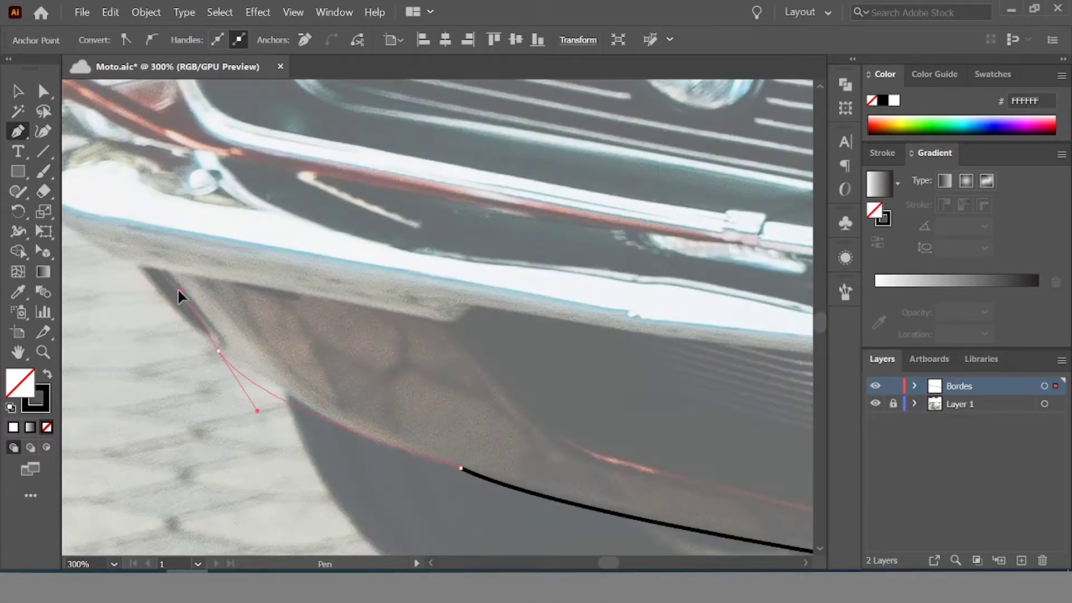
pyautogui.moveTo(216, 335); pyautogui.dragTo(178, 286)
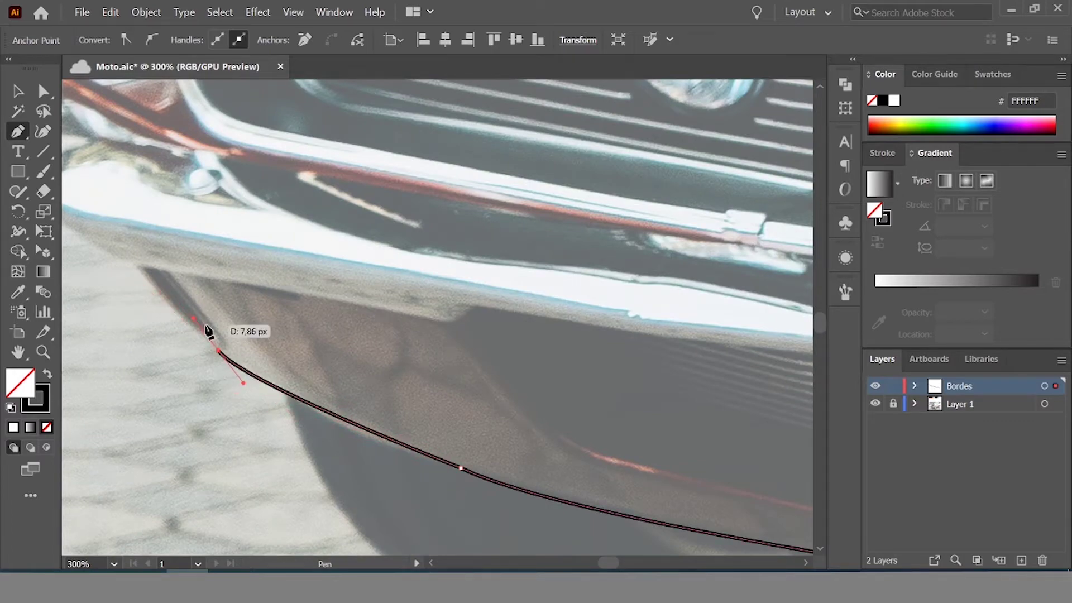
pyautogui.hotkey('ctrl', '-')
pyautogui.scroll(2, 218, 308)
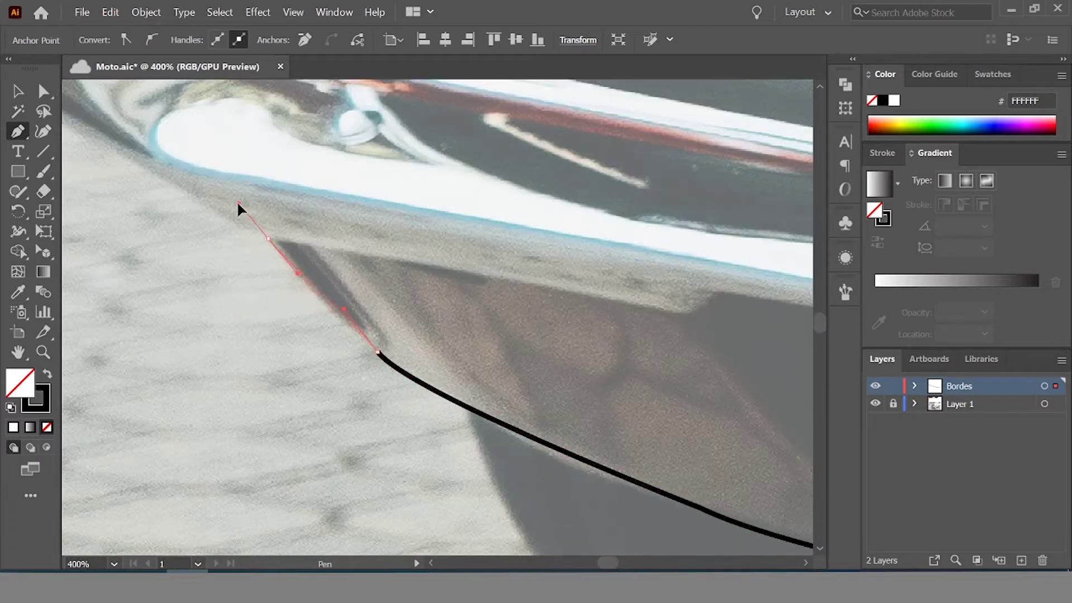
pyautogui.scroll(-3, 267, 245)
pyautogui.scroll(1, 220, 281)
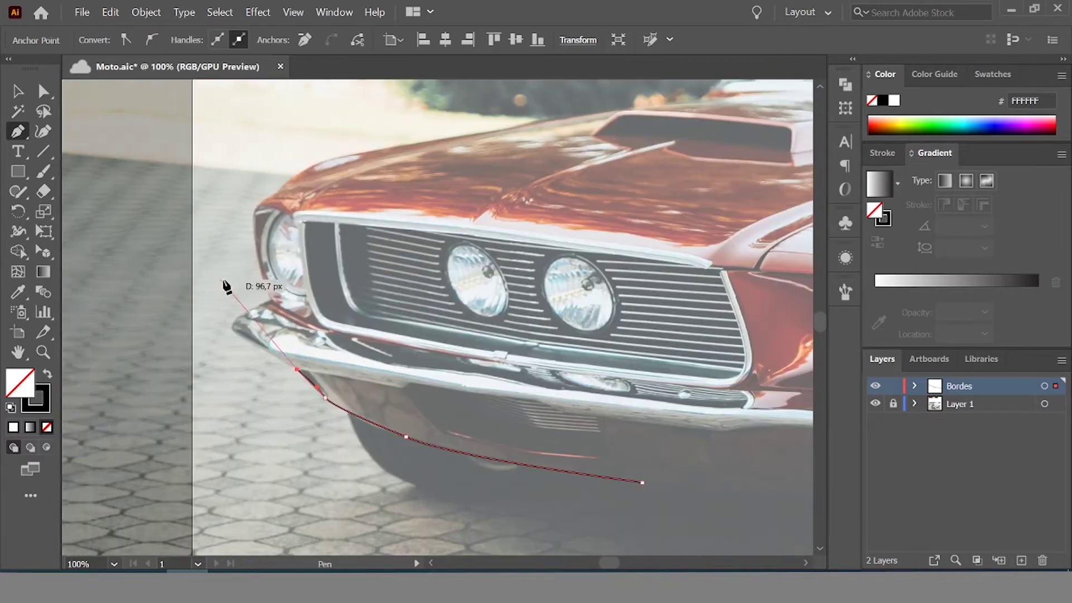
pyautogui.scroll(1, 227, 285)
pyautogui.scroll(1, 288, 173)
pyautogui.click(359, 348)
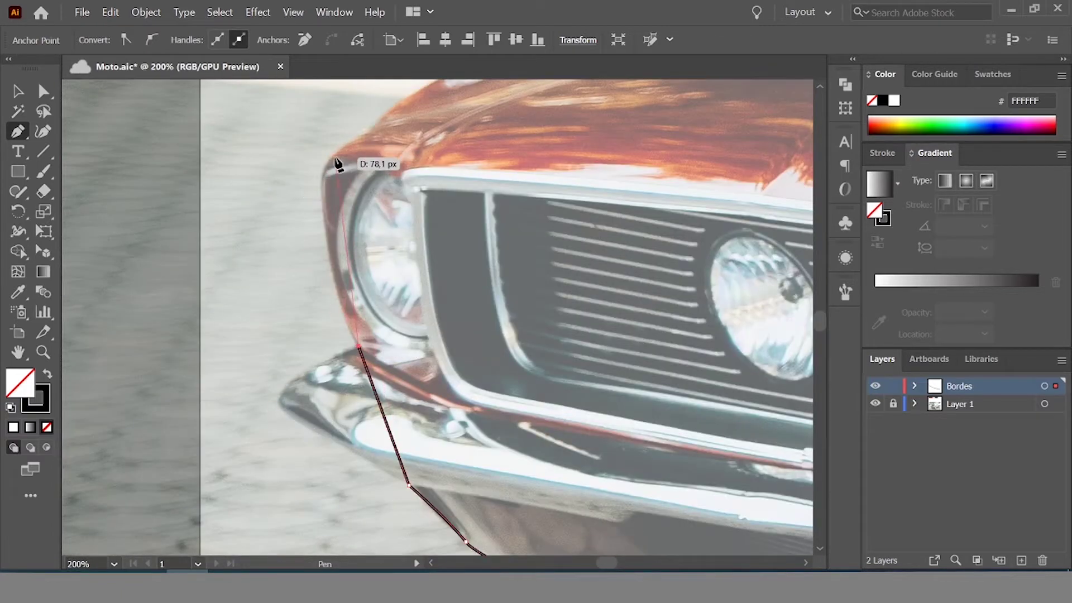
pyautogui.scroll(1, 343, 193)
pyautogui.scroll(2, 337, 203)
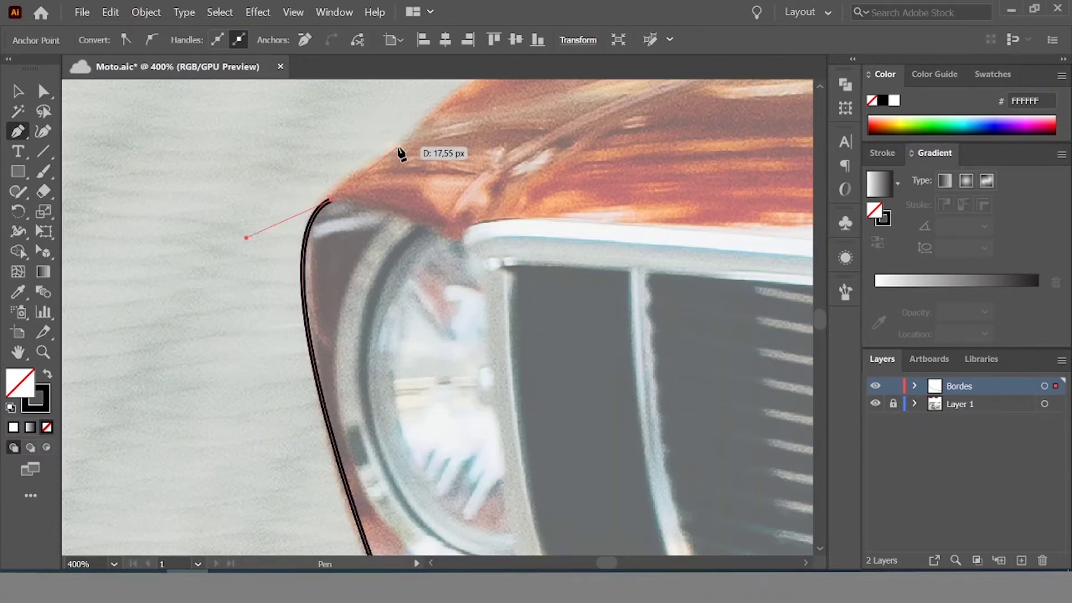
# Continue the body outline from the fender-hood junction over and down the rear fender
pyautogui.moveTo(399, 152); pyautogui.dragTo(445, 134)
pyautogui.scroll(-3, 445, 134)
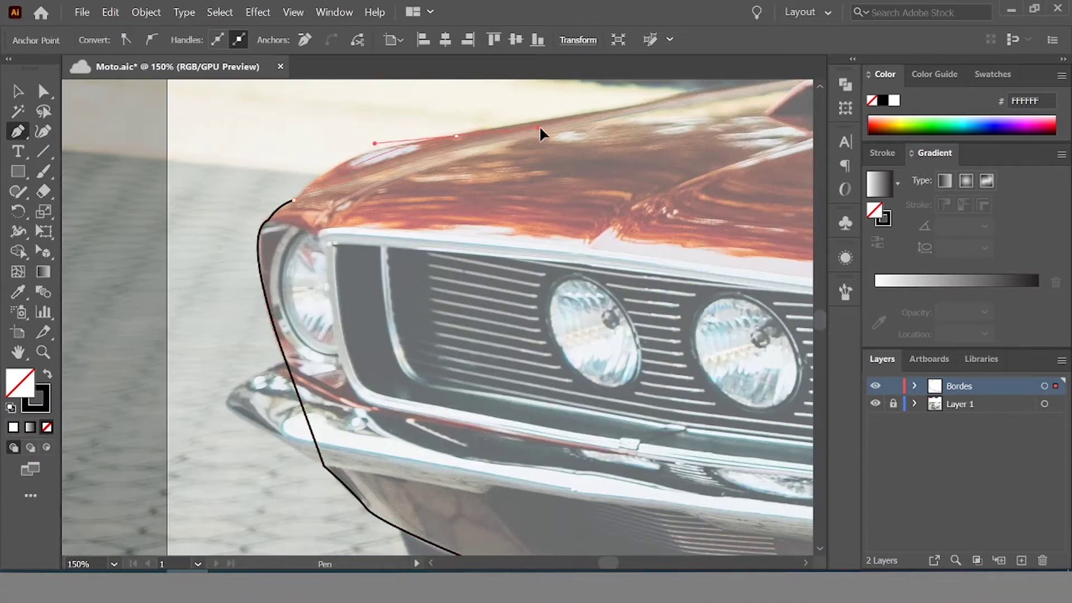
pyautogui.scroll(-2, 500, 158)
pyautogui.scroll(3, 548, 266)
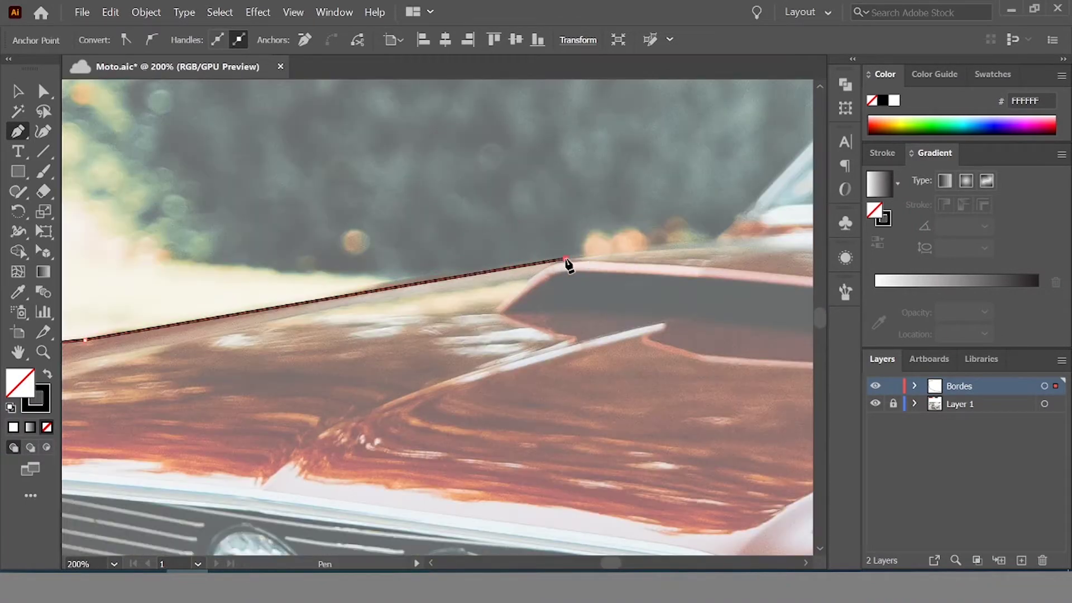
pyautogui.scroll(-1, 567, 263)
pyautogui.scroll(-3, 501, 253)
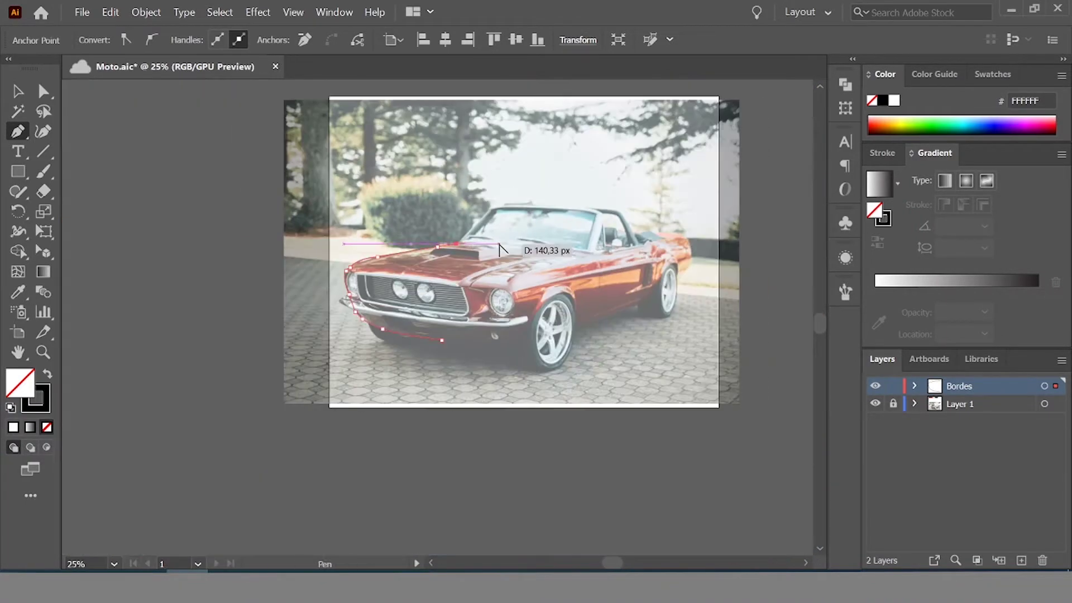
pyautogui.scroll(3, 559, 268)
pyautogui.moveTo(642, 304); pyautogui.dragTo(691, 343)
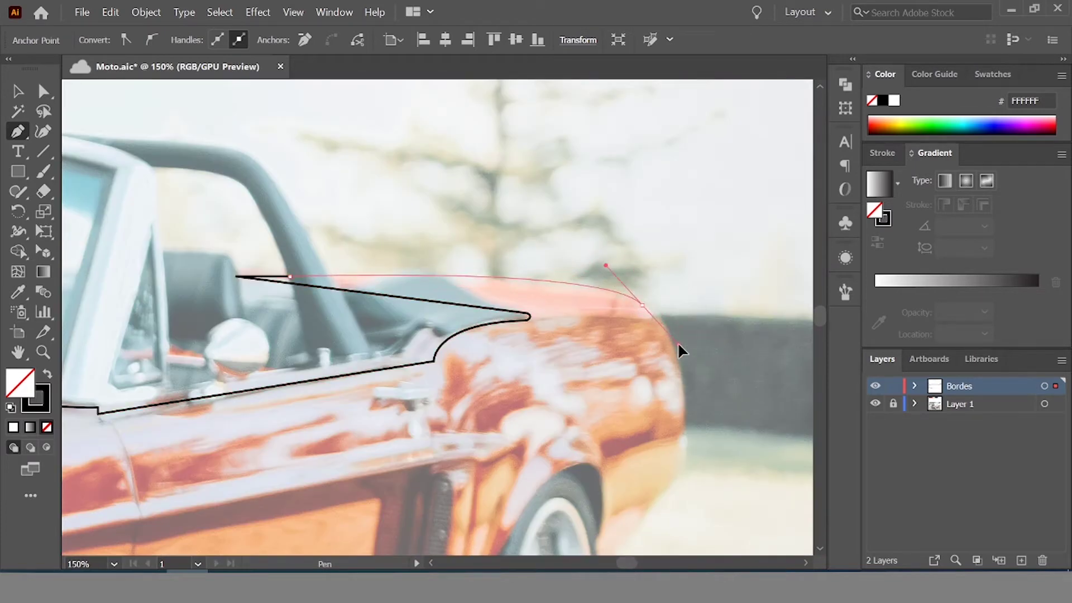
pyautogui.moveTo(684, 433); pyautogui.dragTo(684, 470)
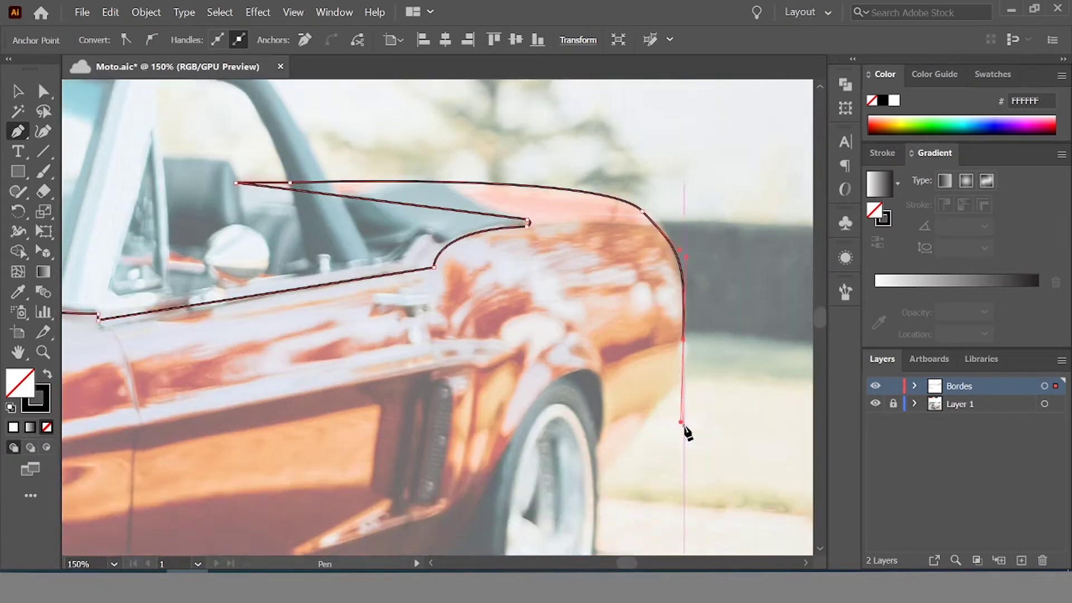
# Run the outline along the lower body and round the curve under the front bumper
pyautogui.scroll(-3, 685, 431)
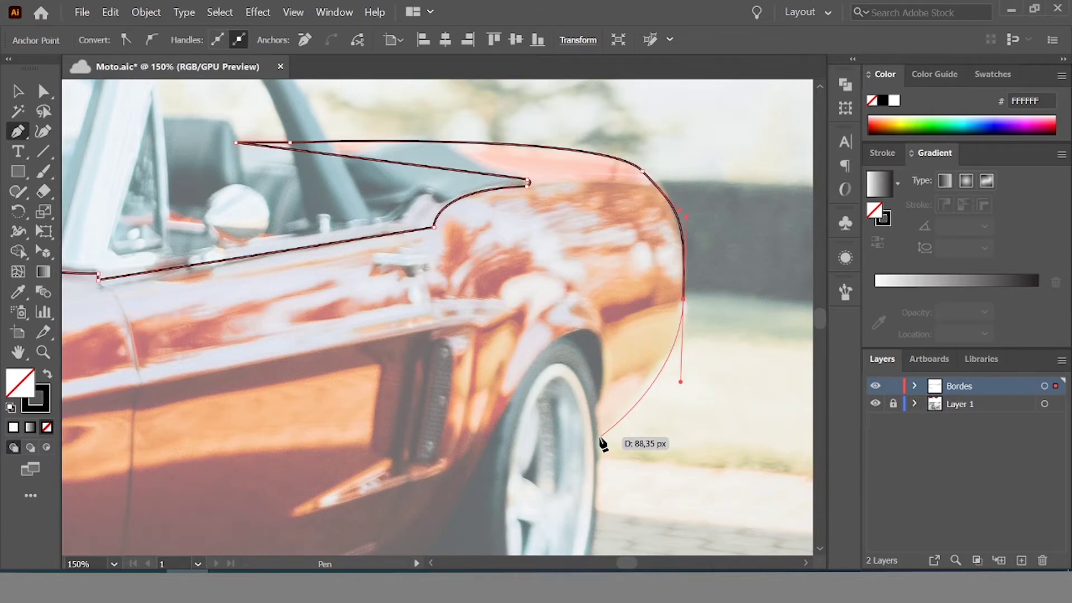
pyautogui.scroll(-3, 620, 430)
pyautogui.hscroll(-3, 614, 442)
pyautogui.scroll(-1, 559, 492)
pyautogui.scroll(1, 559, 480)
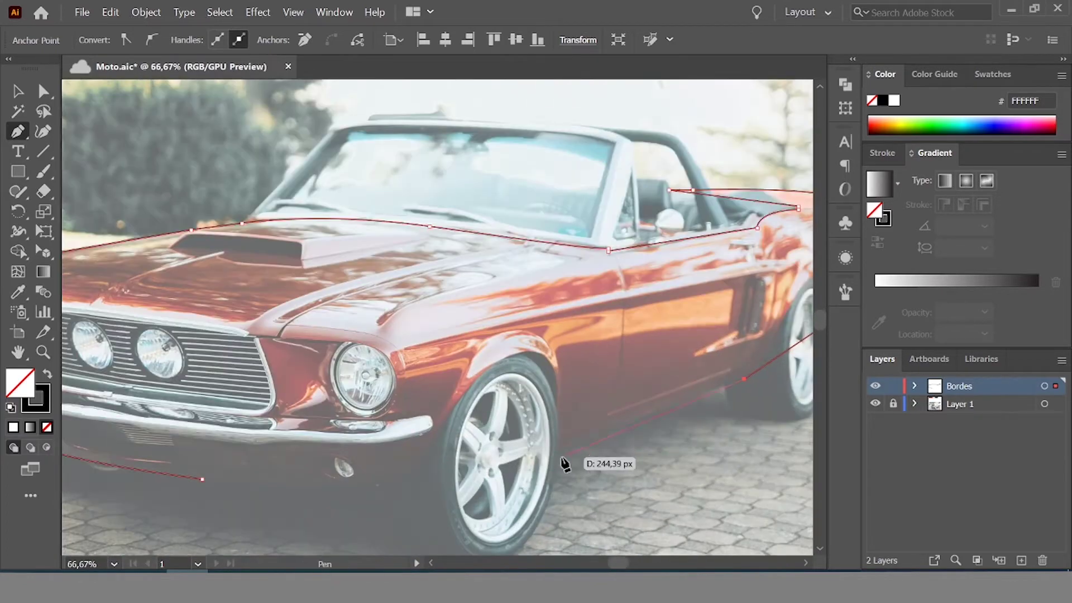
pyautogui.scroll(1, 564, 464)
pyautogui.scroll(2, 563, 455)
pyautogui.click(558, 445)
pyautogui.scroll(-3, 558, 446)
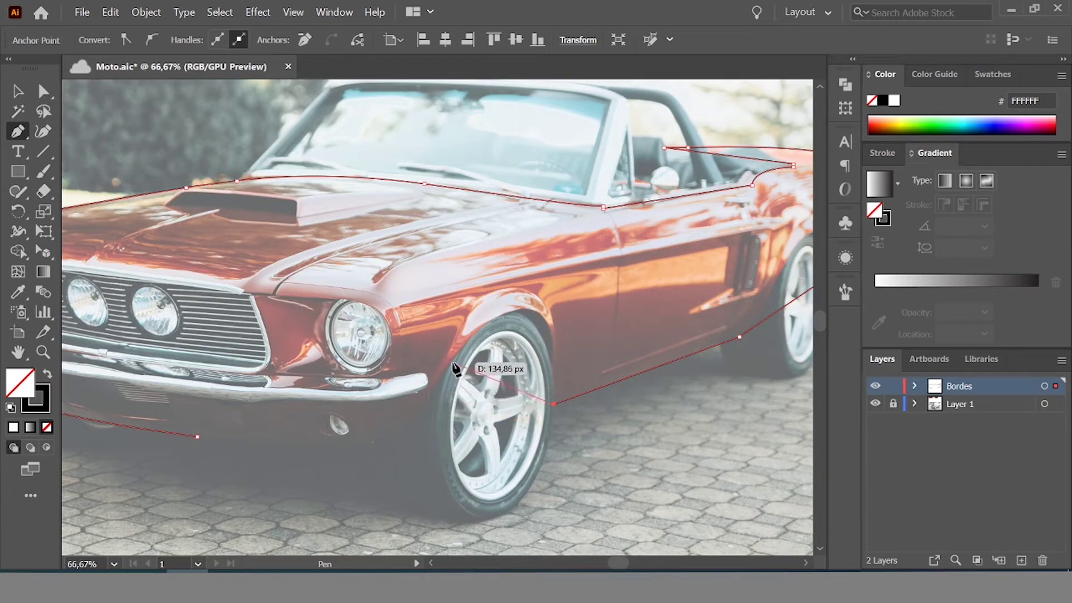
pyautogui.click(443, 370)
pyautogui.scroll(2, 465, 463)
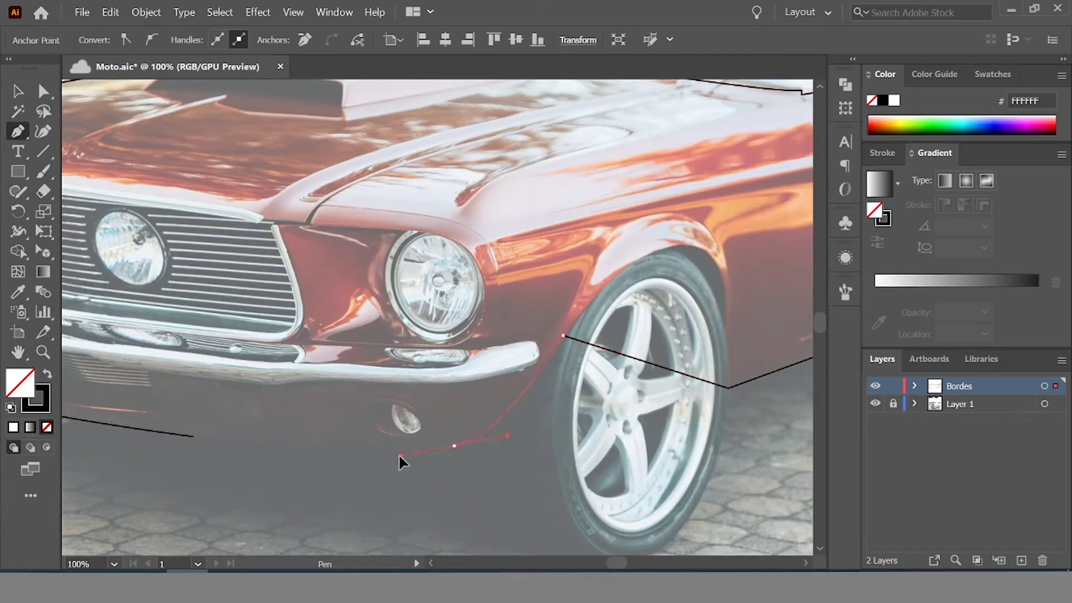
pyautogui.moveTo(398, 453); pyautogui.dragTo(378, 479)
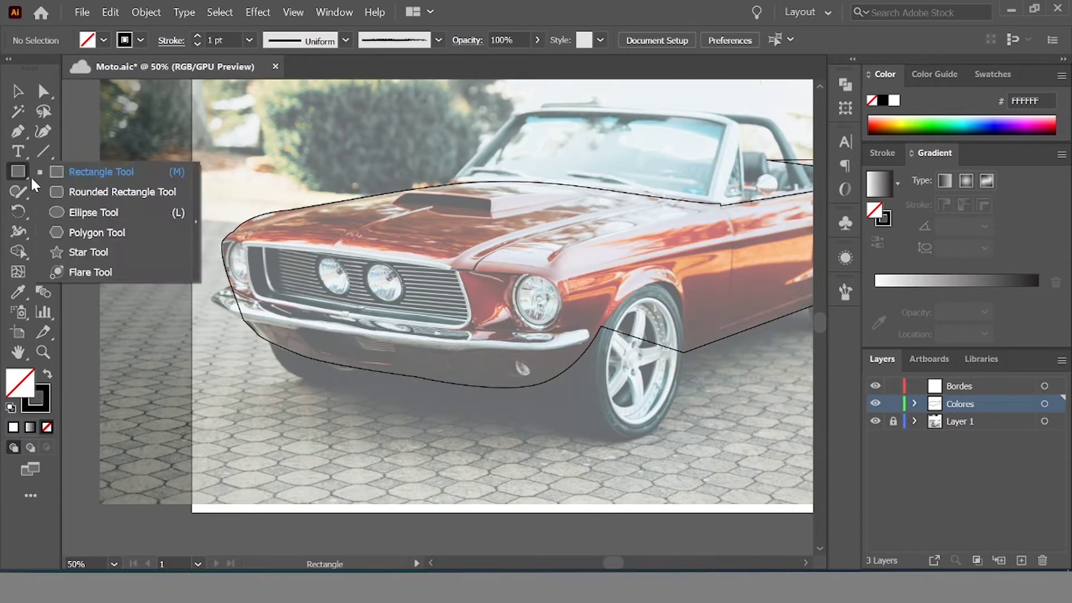
# Draw an ellipse, move it onto the front wheel and narrow it to fit the tyre
pyautogui.moveTo(18, 172); pyautogui.dragTo(67, 210)
pyautogui.scroll(2, 571, 371)
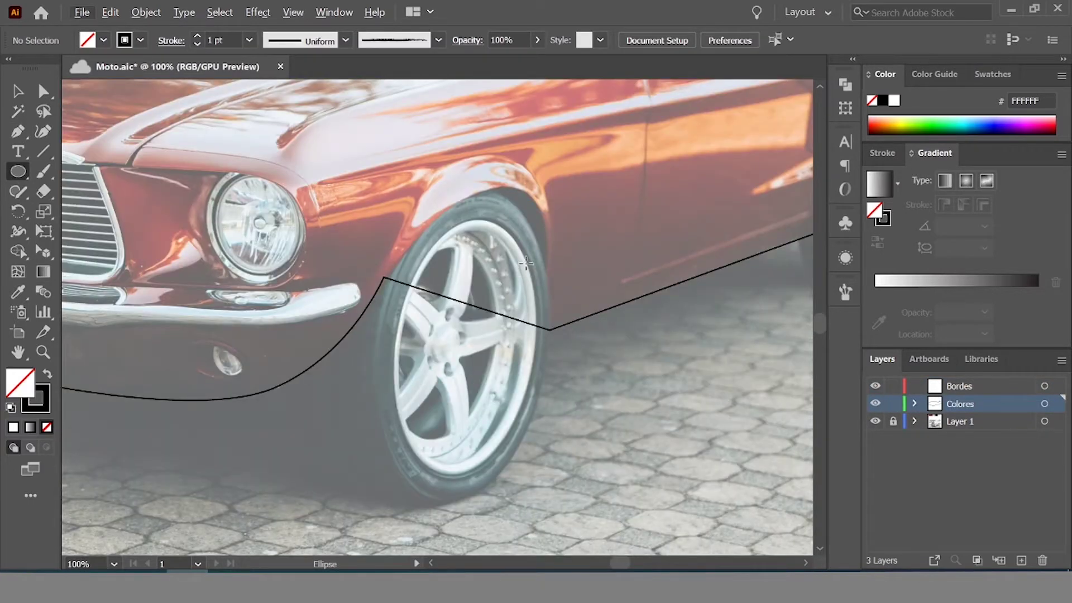
pyautogui.moveTo(402, 441); pyautogui.dragTo(399, 499)
pyautogui.press('v')
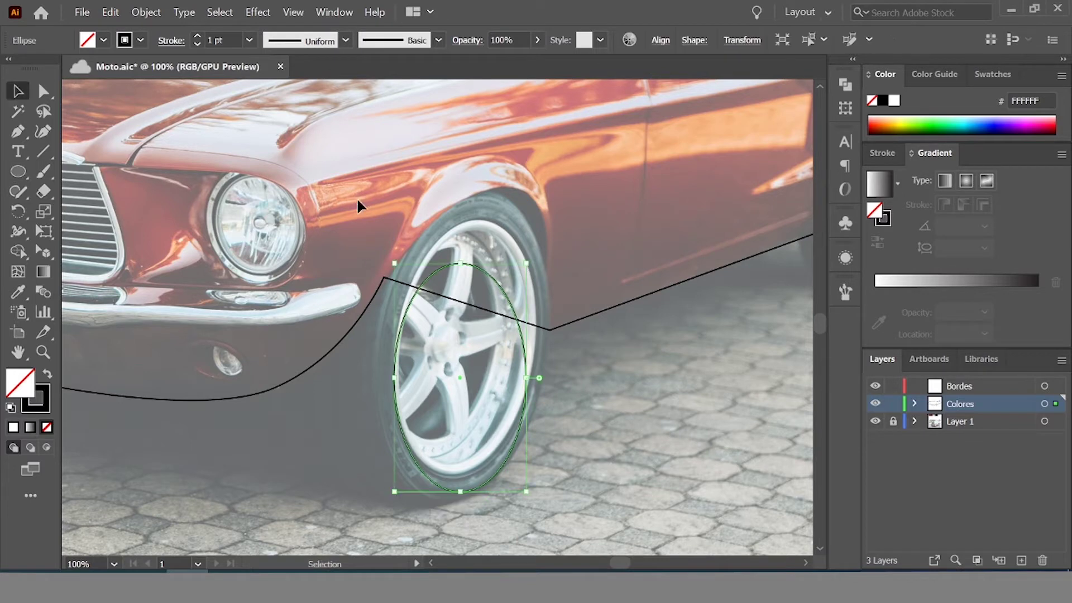
pyautogui.scroll(1, 519, 249)
pyautogui.moveTo(495, 318); pyautogui.dragTo(512, 256)
pyautogui.scroll(-3, 239, 256)
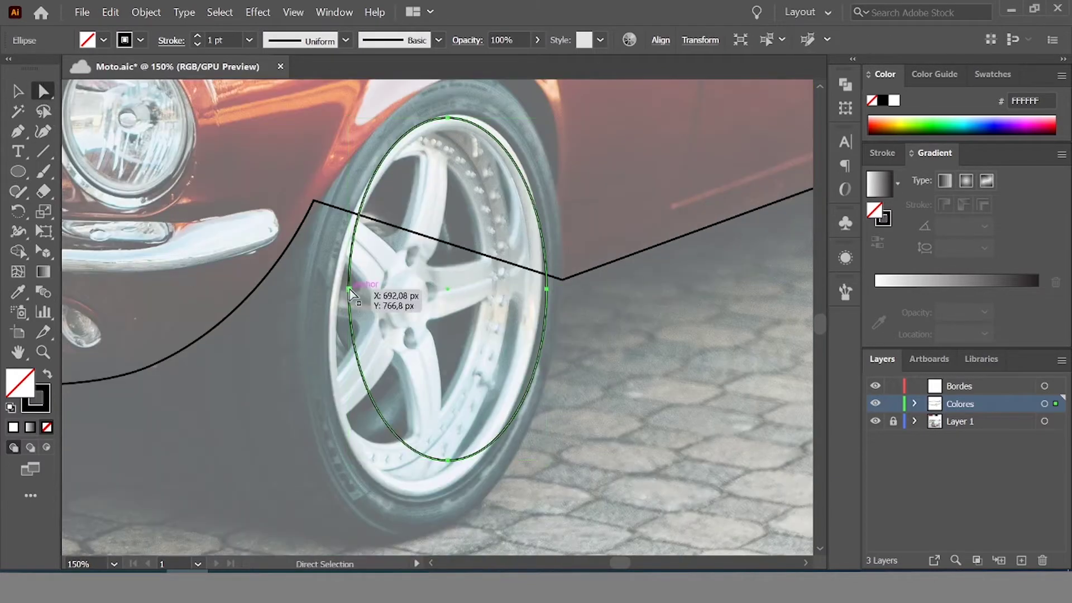
pyautogui.moveTo(327, 503); pyautogui.dragTo(288, 525)
pyautogui.scroll(2, 575, 380)
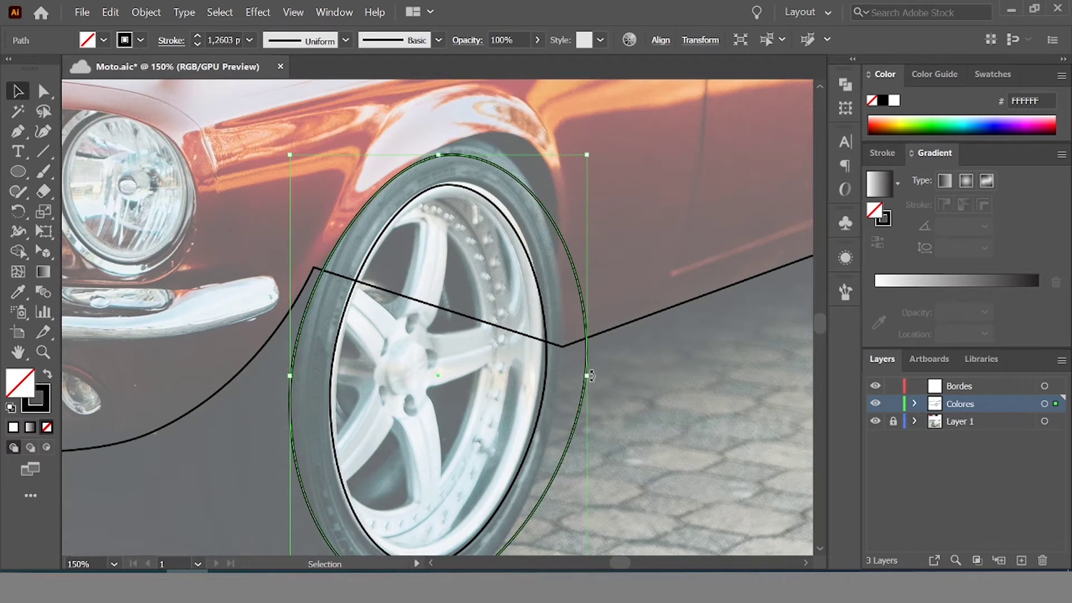
pyautogui.moveTo(587, 376); pyautogui.dragTo(560, 376)
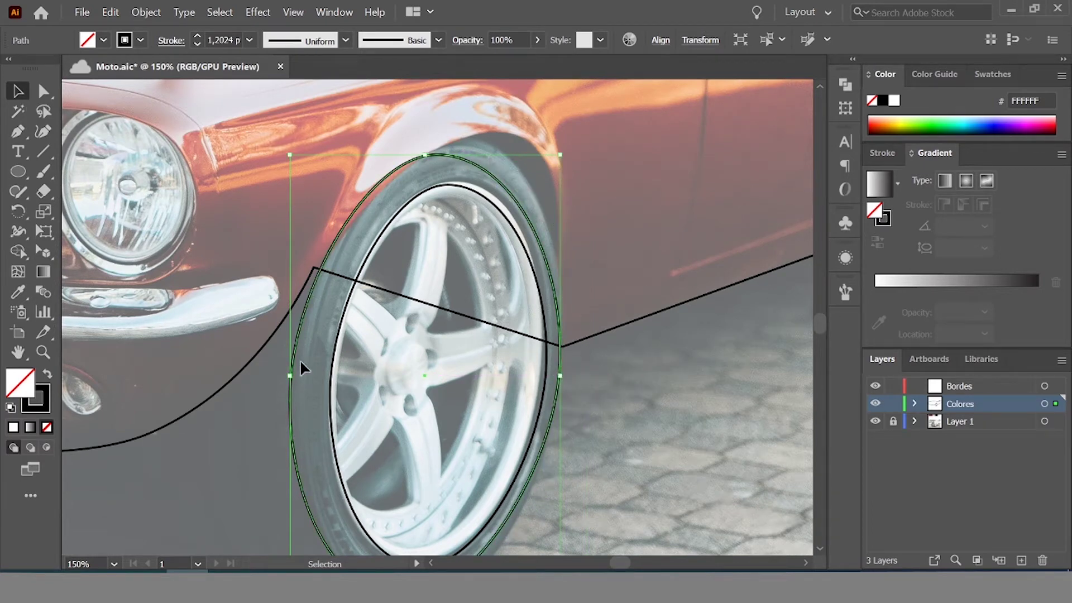
# Adjust the ellipse's bottom anchors with Direct Selection to match the tyre
pyautogui.click(45, 92)
pyautogui.moveTo(462, 152); pyautogui.dragTo(470, 150)
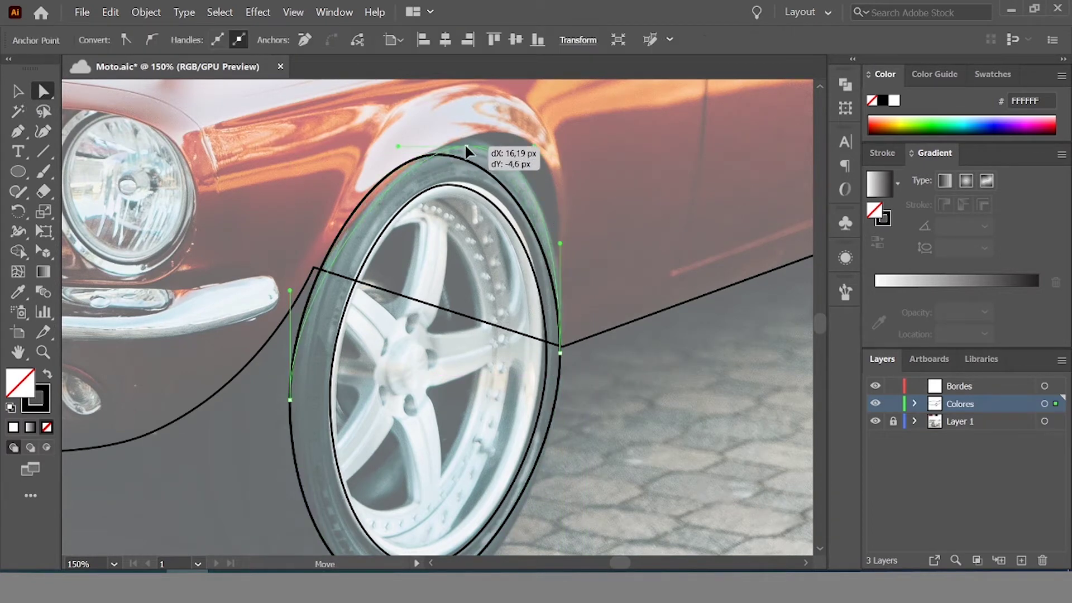
pyautogui.scroll(-3, 505, 279)
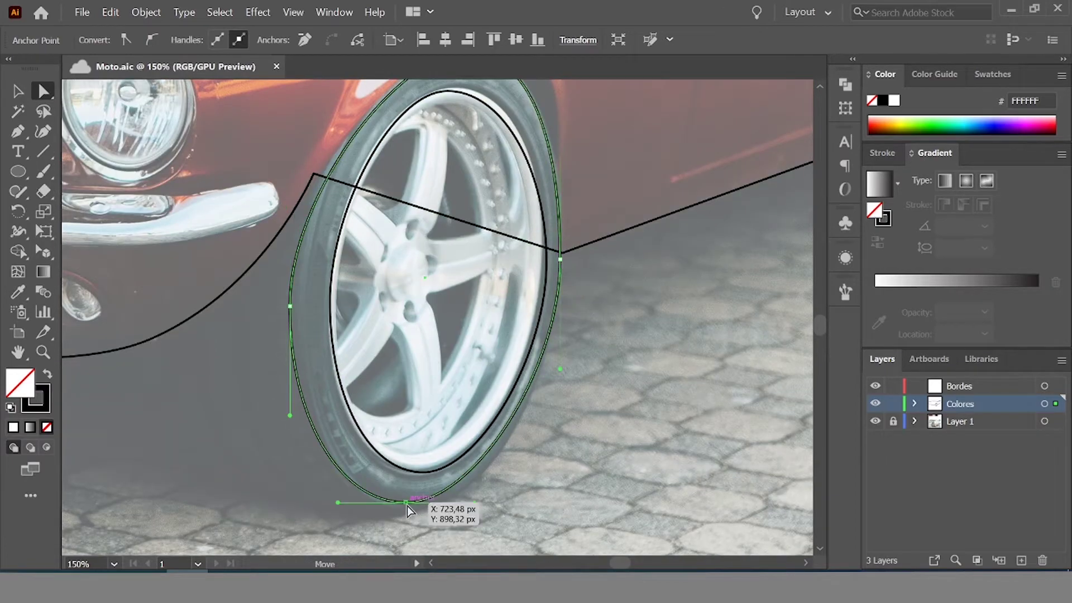
pyautogui.moveTo(407, 506); pyautogui.dragTo(407, 505)
pyautogui.hotkey('ctrl', '-')
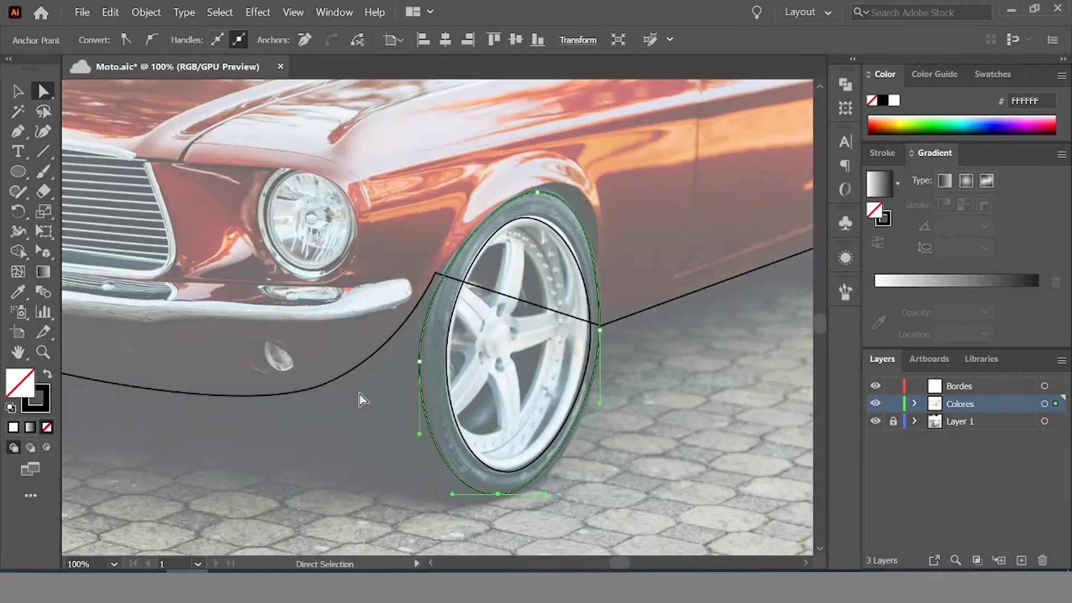
pyautogui.click(573, 501)
# Start a new Pen path at the bottom of the tyre
pyautogui.hotkey('ctrl', '+')
pyautogui.press('p')
pyautogui.click(508, 504)
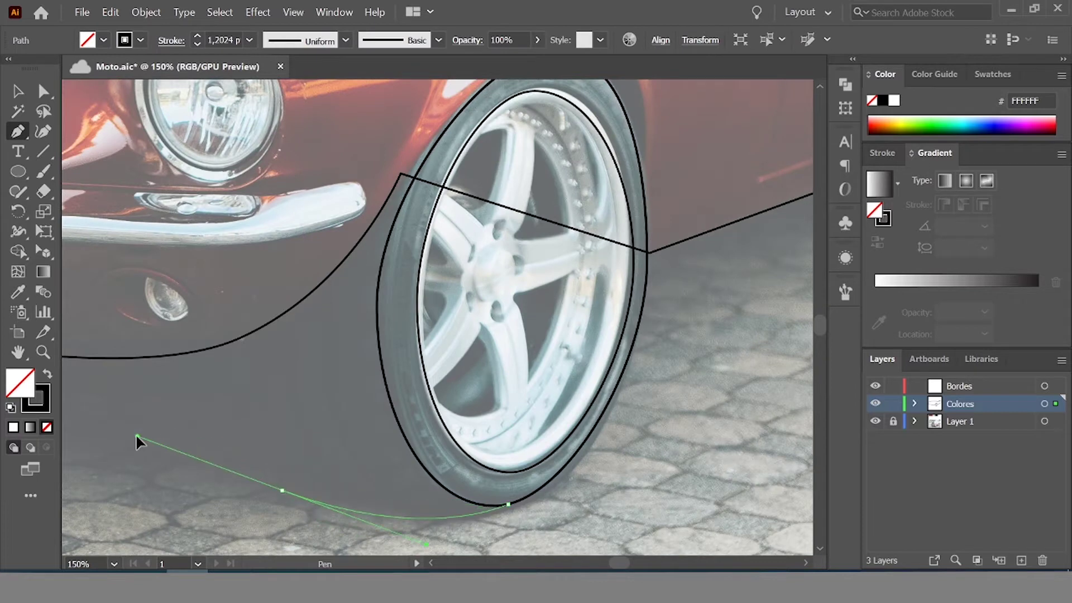
# Trace the wheel-arch shape from below the bumper up over the arch top
pyautogui.click(282, 490)
pyautogui.scroll(2, 280, 488)
pyautogui.moveTo(249, 302); pyautogui.dragTo(278, 204)
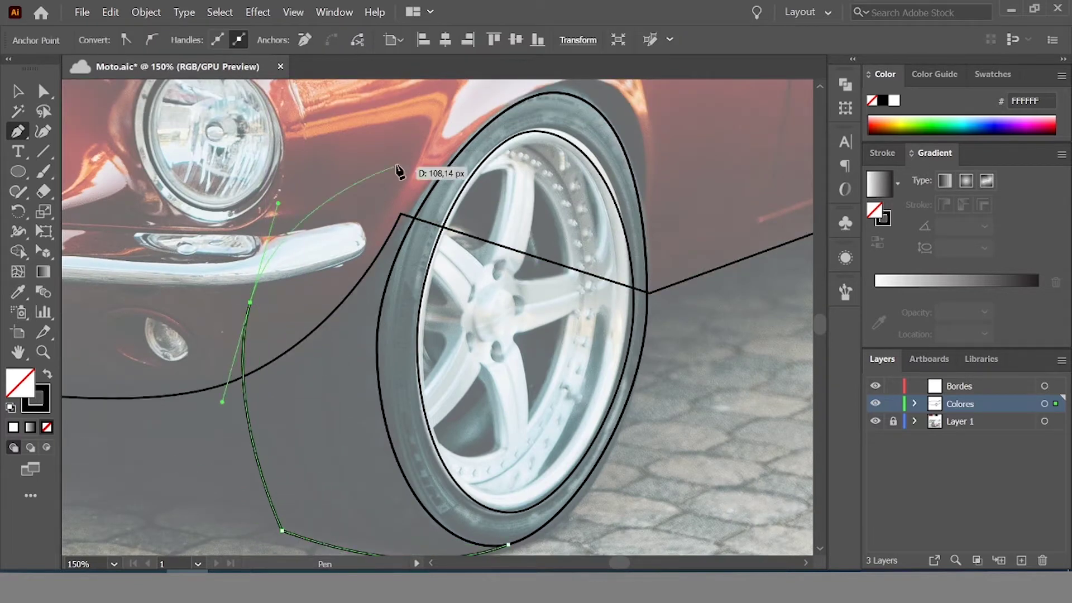
pyautogui.click(399, 93)
pyautogui.scroll(2, 474, 122)
pyautogui.scroll(3, 551, 136)
pyautogui.click(545, 163)
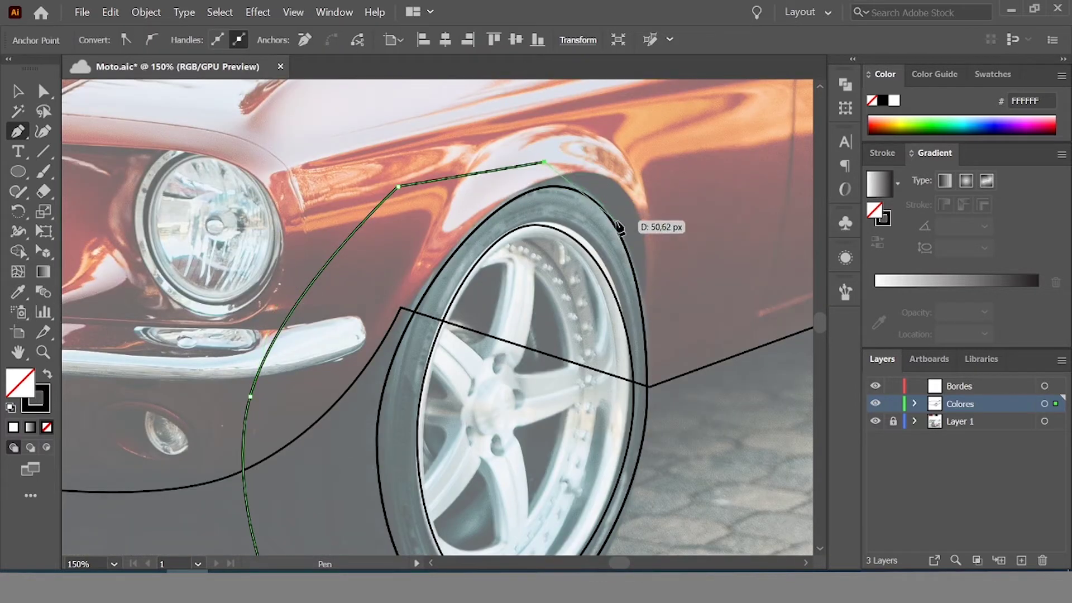
pyautogui.click(620, 228)
pyautogui.click(626, 248)
pyautogui.scroll(2, 636, 298)
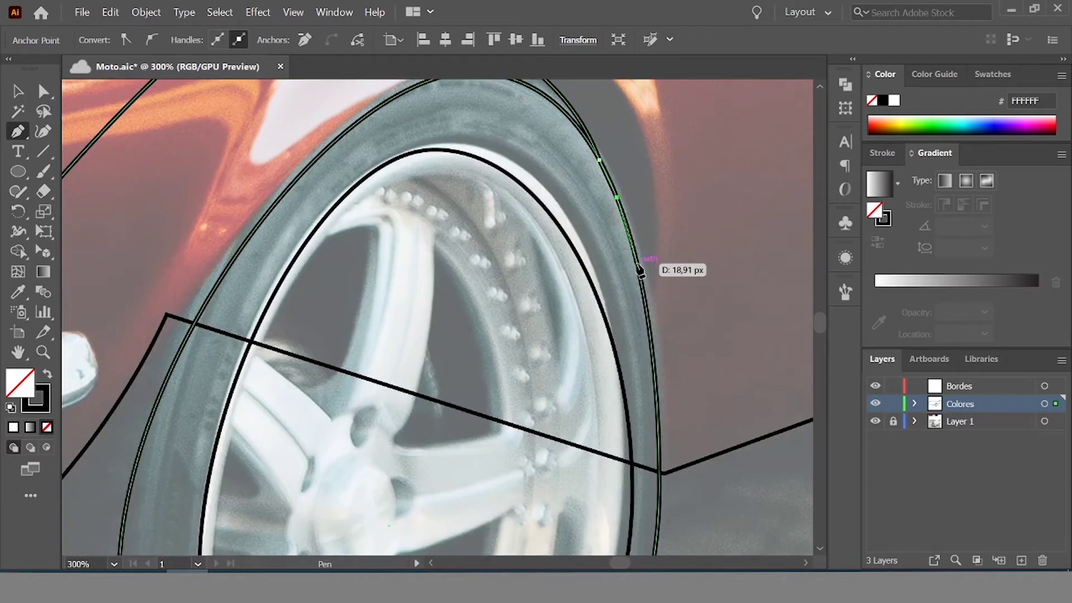
# Continue the anchors down the tyre's outer edge and close the wheel-arch shape
pyautogui.click(645, 303)
pyautogui.click(652, 348)
pyautogui.scroll(-1, 652, 348)
pyautogui.click(660, 410)
pyautogui.scroll(-3, 659, 413)
pyautogui.click(637, 431)
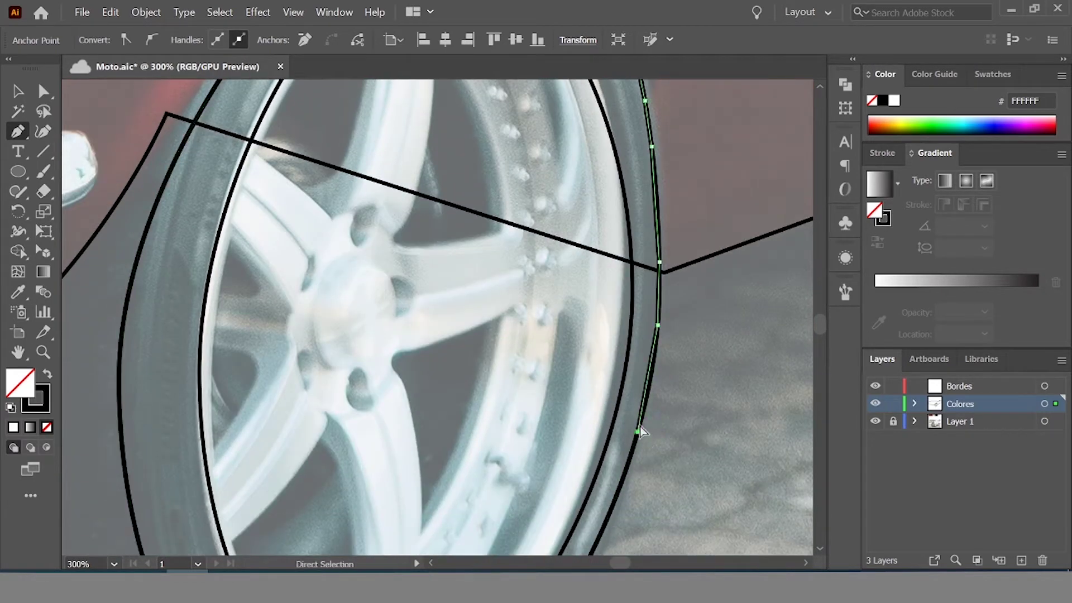
pyautogui.scroll(-2, 640, 430)
pyautogui.scroll(-2, 653, 328)
pyautogui.scroll(-2, 618, 426)
pyautogui.click(495, 425)
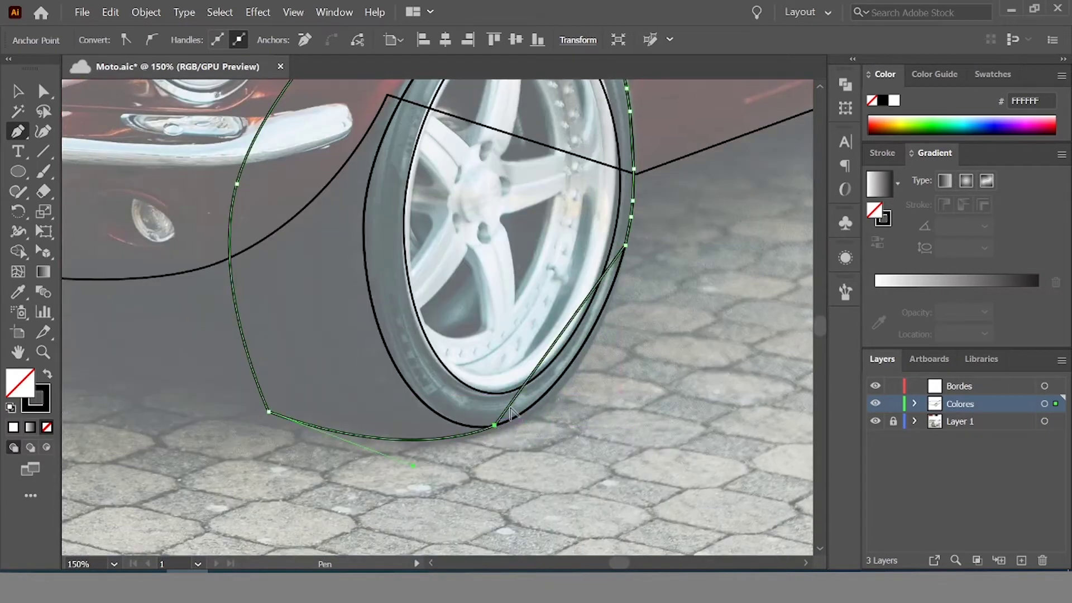
pyautogui.scroll(-2, 511, 413)
pyautogui.press('v')
# Resize the inner rim ellipse to fit the rim, then hide the two lower Colores shapes
pyautogui.hotkey('ctrl', 'shift', 'a')
pyautogui.click(914, 404)
pyautogui.scroll(1, 602, 409)
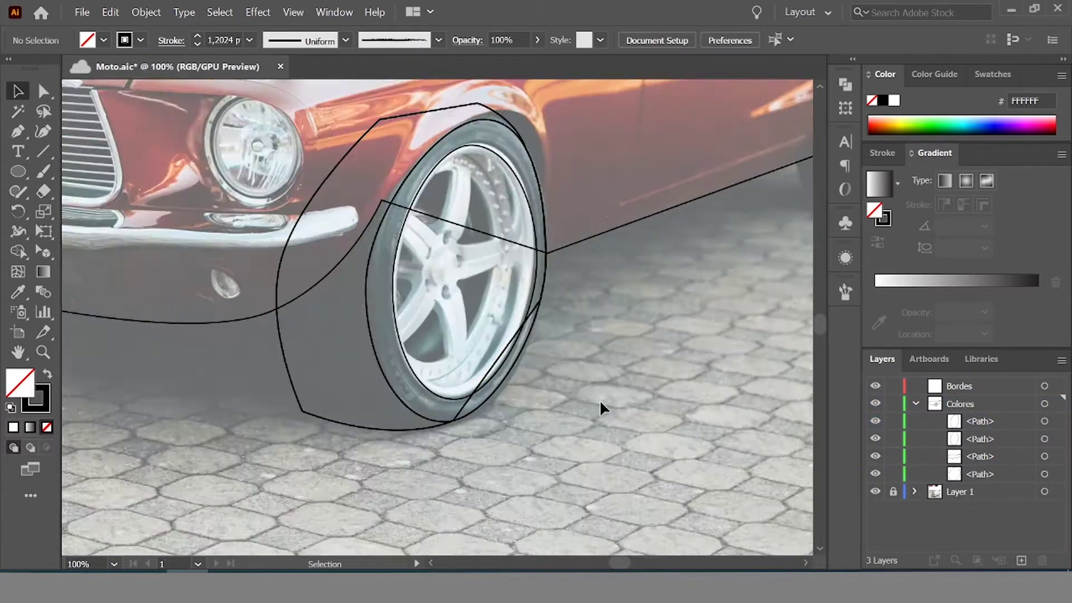
pyautogui.scroll(-2, 601, 408)
pyautogui.scroll(2, 476, 359)
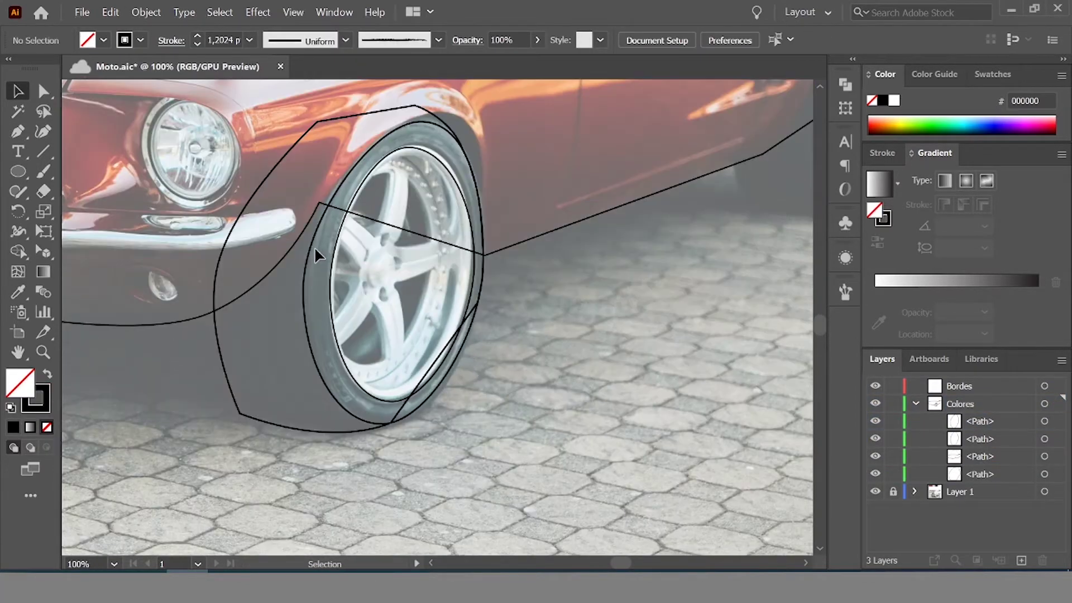
pyautogui.click(325, 338)
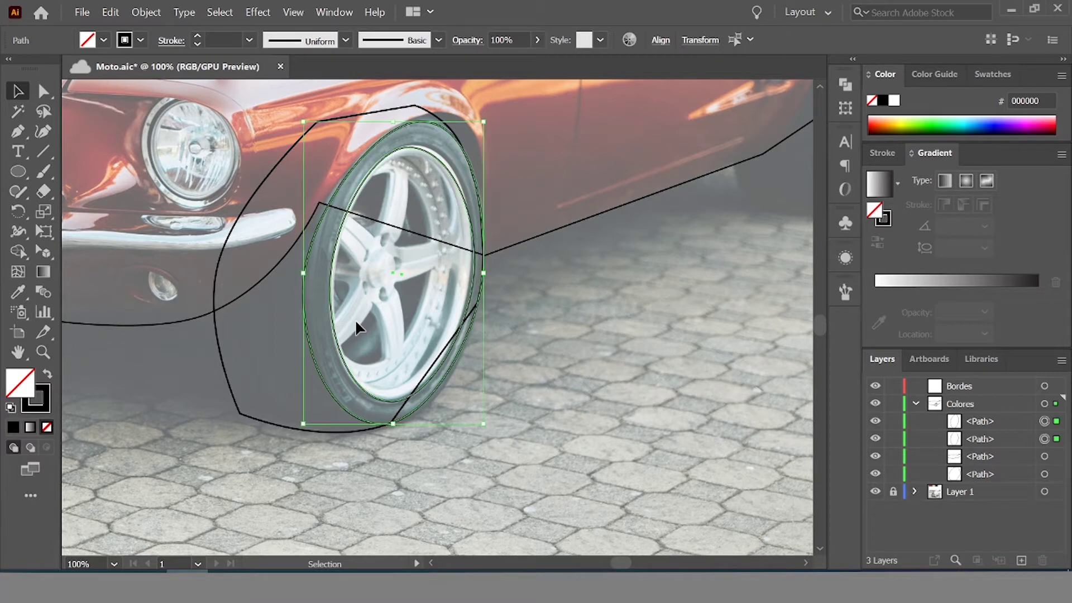
pyautogui.click(442, 177)
pyautogui.moveTo(474, 148); pyautogui.dragTo(451, 156)
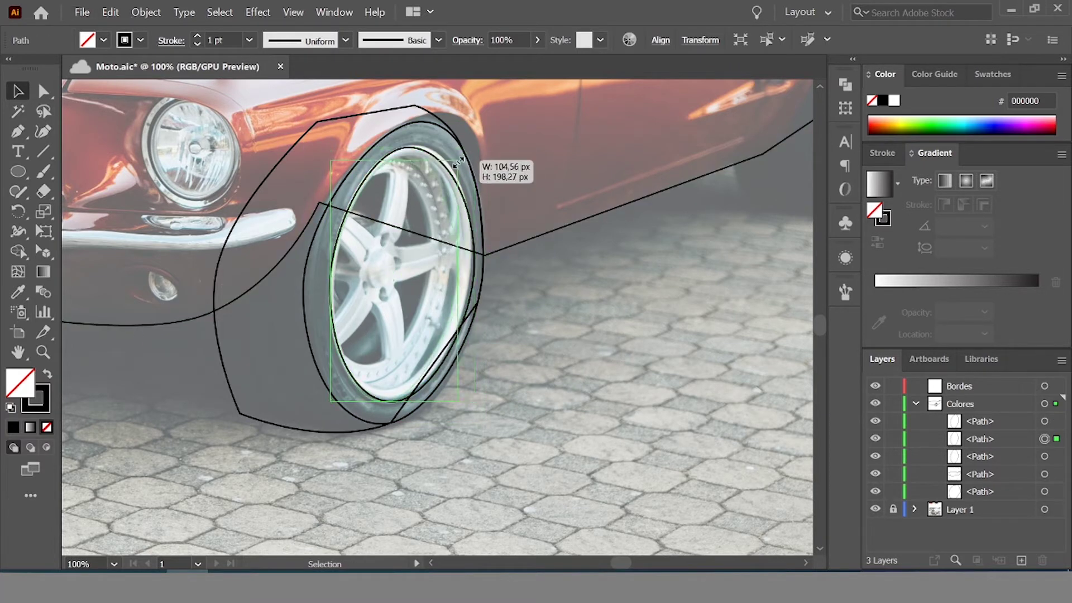
pyautogui.hotkey('ctrl', '+')
pyautogui.moveTo(373, 457); pyautogui.dragTo(419, 449)
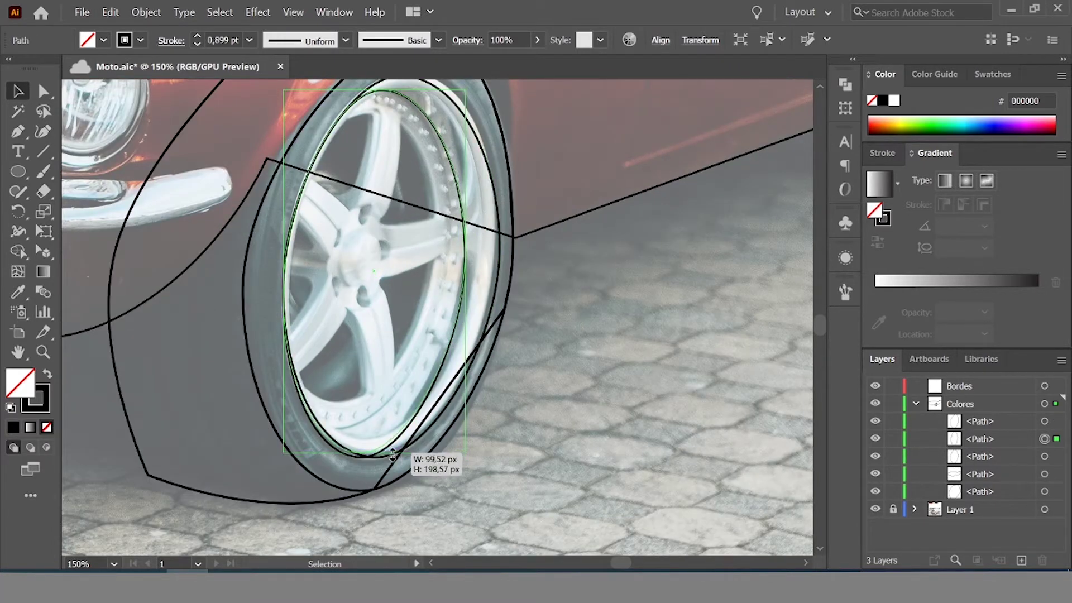
pyautogui.click(565, 438)
pyautogui.hotkey('ctrl', '-')
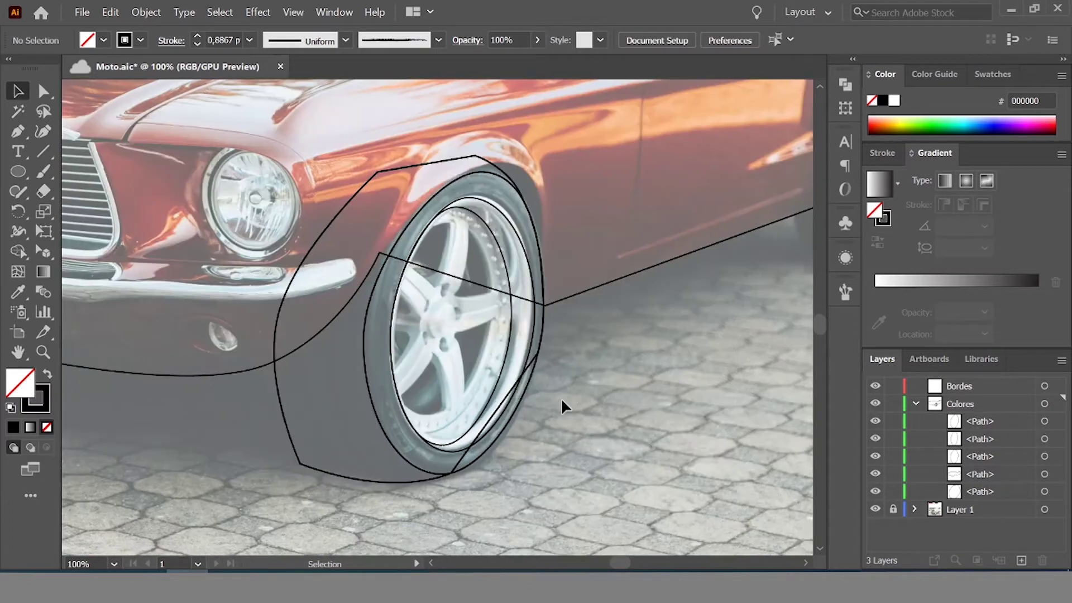
pyautogui.click(876, 474)
# Hide the photo, give the ellipses white fill and black stroke, and send the outer one to the back
pyautogui.click(876, 509)
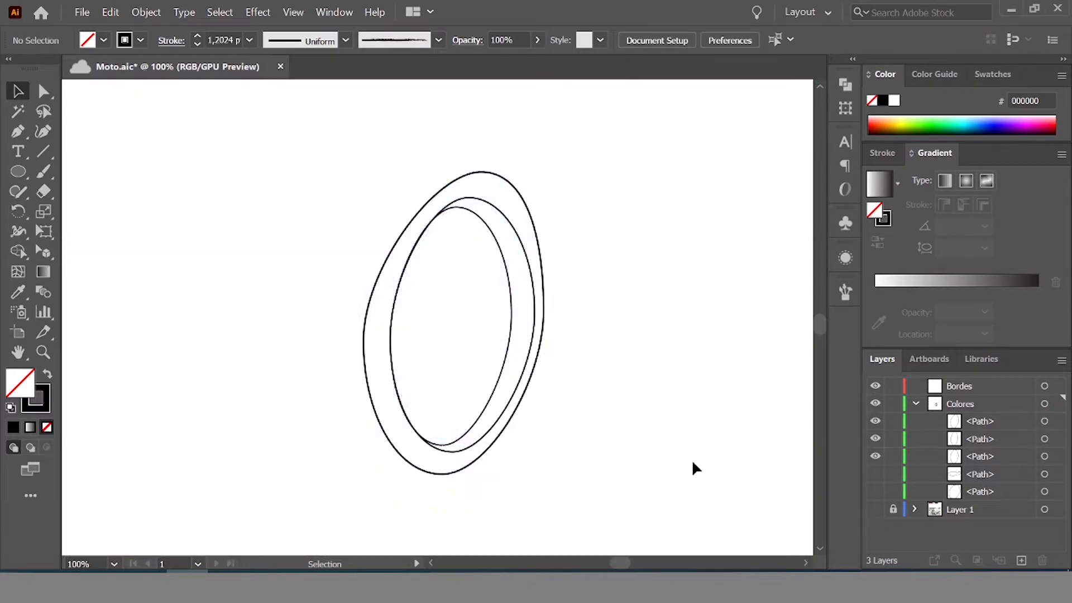
pyautogui.scroll(-1, 692, 459)
pyautogui.hotkey('ctrl', 'a')
pyautogui.click(10, 407)
pyautogui.click(257, 383)
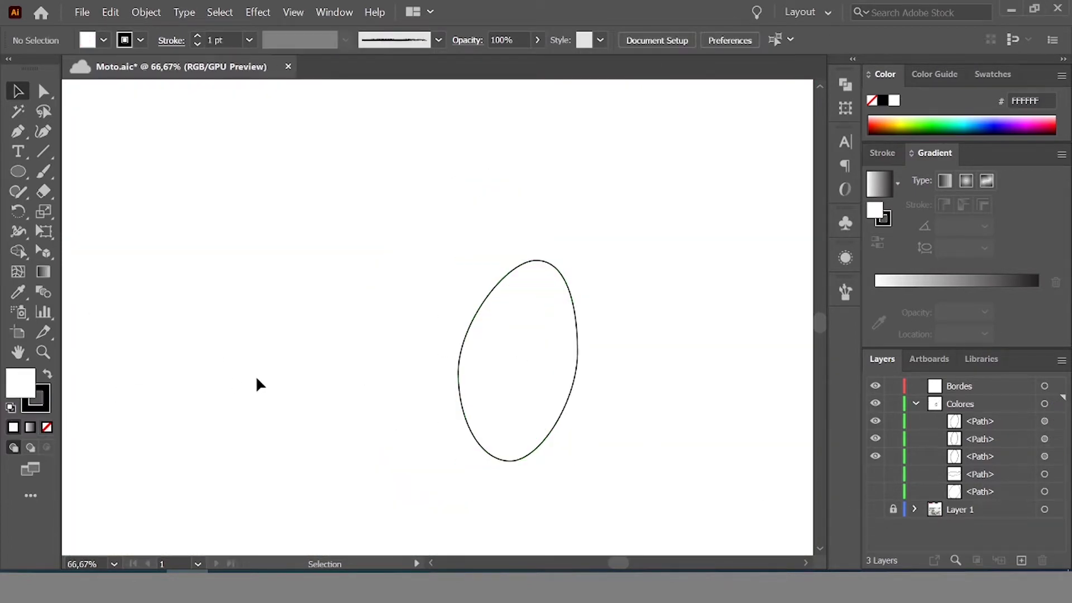
pyautogui.scroll(1, 581, 401)
pyautogui.click(551, 420)
pyautogui.hotkey('ctrl', 'shift', '[')
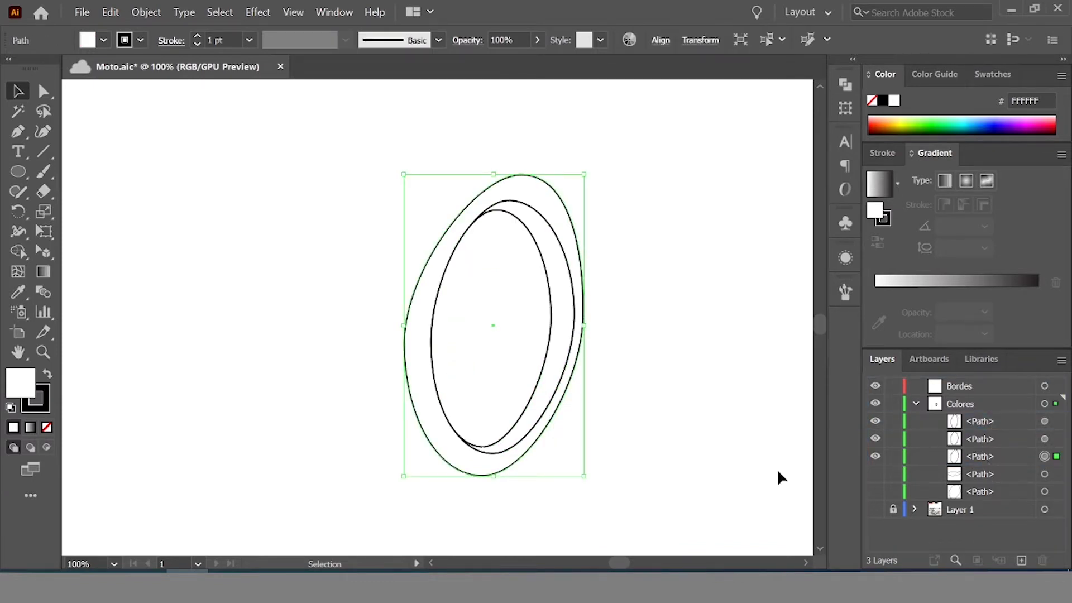
pyautogui.click(777, 474)
# Fill the tyre ellipse dark grey #4B4E4F and the rim ring light grey #BCBCBC
pyautogui.click(548, 400)
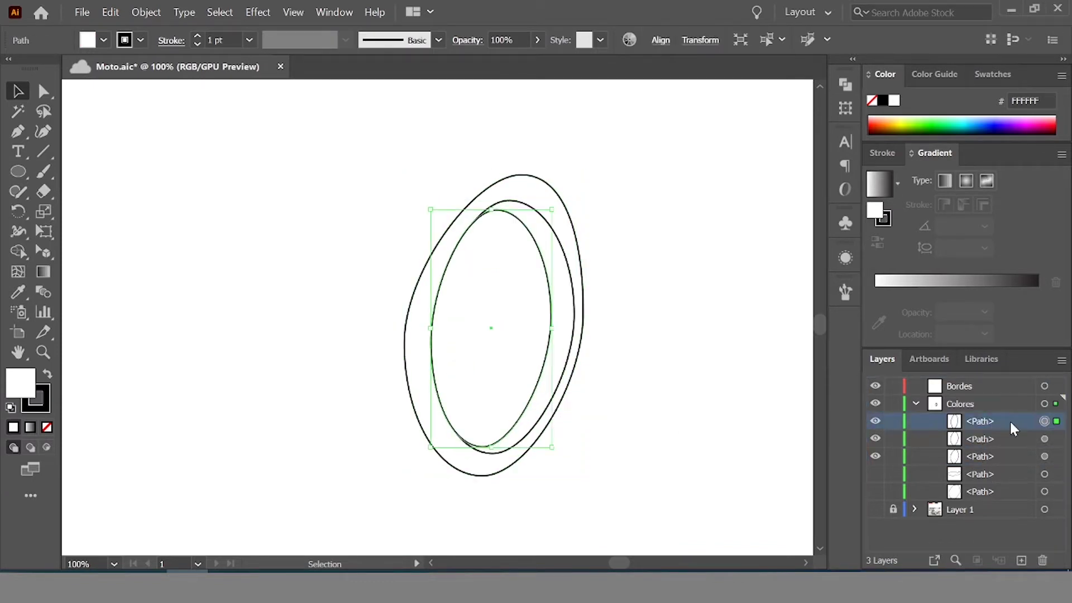
pyautogui.click(644, 337)
pyautogui.hotkey('ctrl', 'a')
pyautogui.click(426, 338)
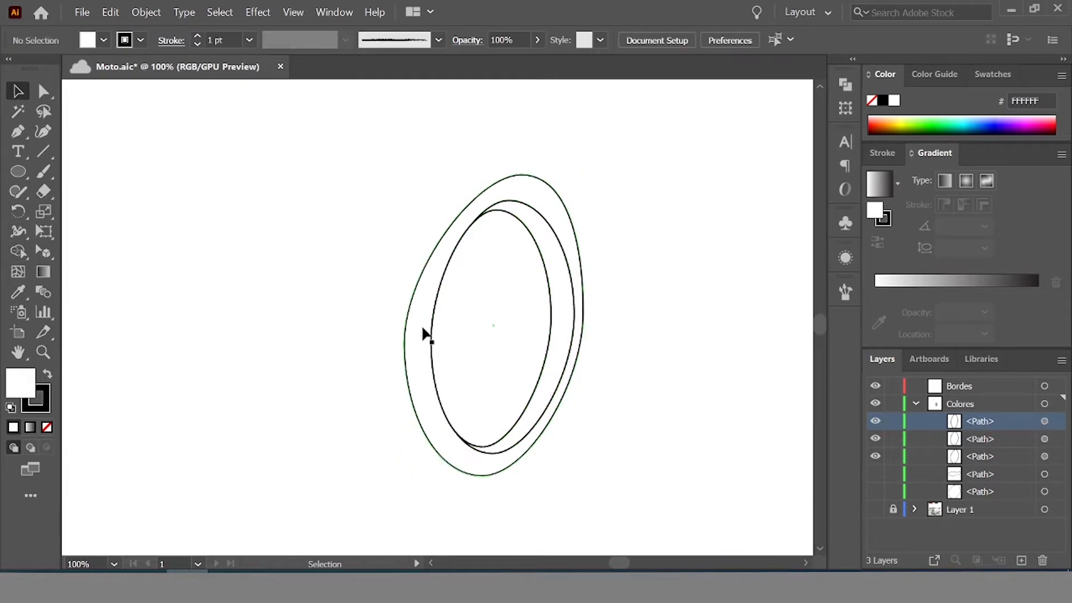
pyautogui.click(404, 349)
pyautogui.doubleClick(20, 383)
pyautogui.press('Return')
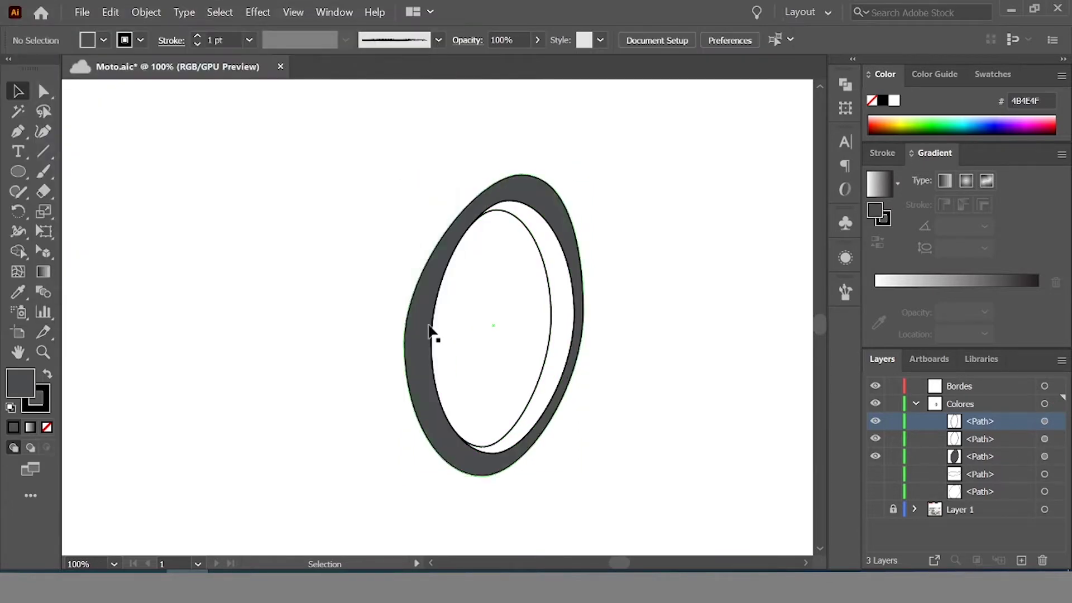
pyautogui.click(569, 302)
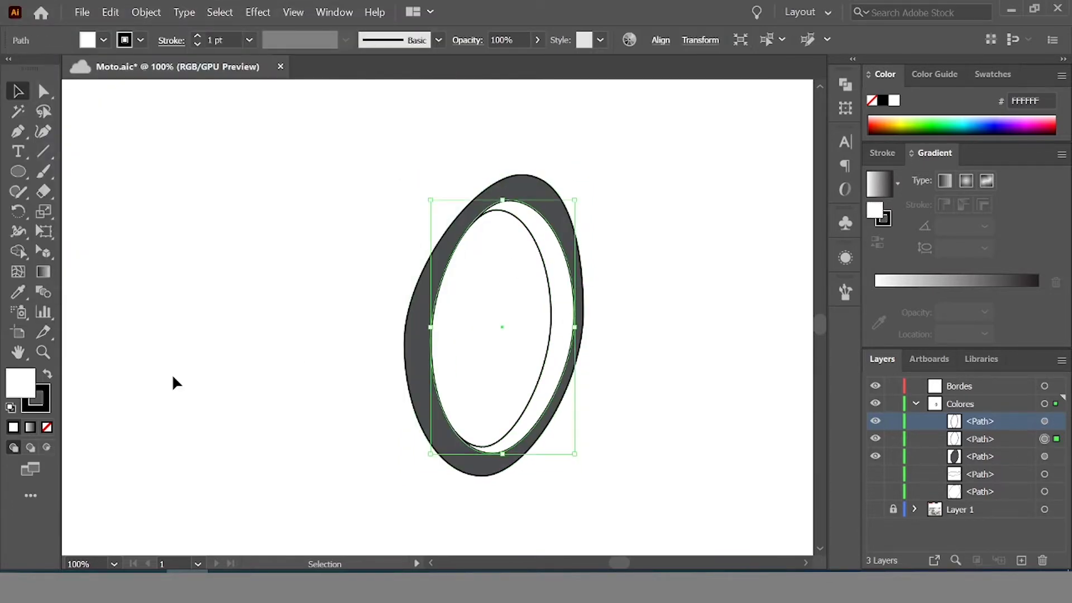
pyautogui.doubleClick(21, 383)
pyautogui.press('Return')
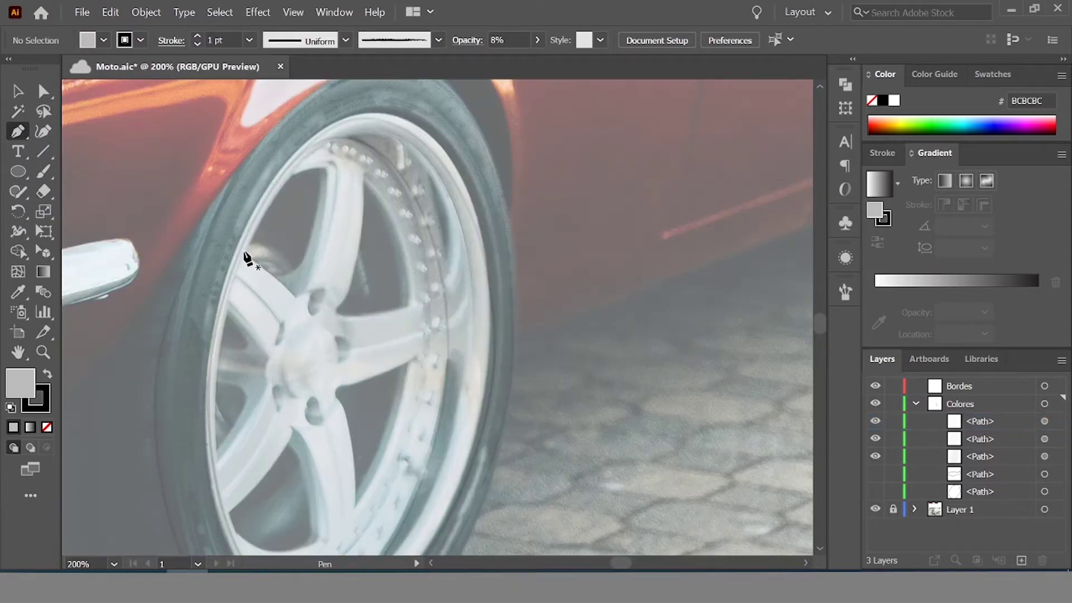
# Trace the spoke-gap shapes along the rim and spoke edges with the Pen tool
pyautogui.click(244, 253)
pyautogui.moveTo(328, 166); pyautogui.dragTo(350, 169)
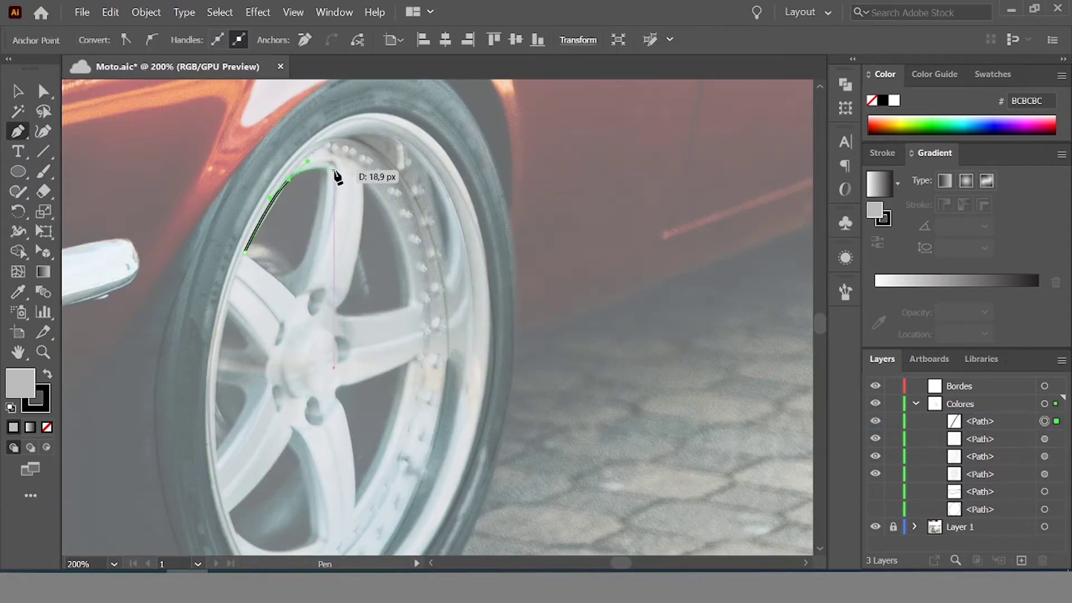
pyautogui.click(300, 292)
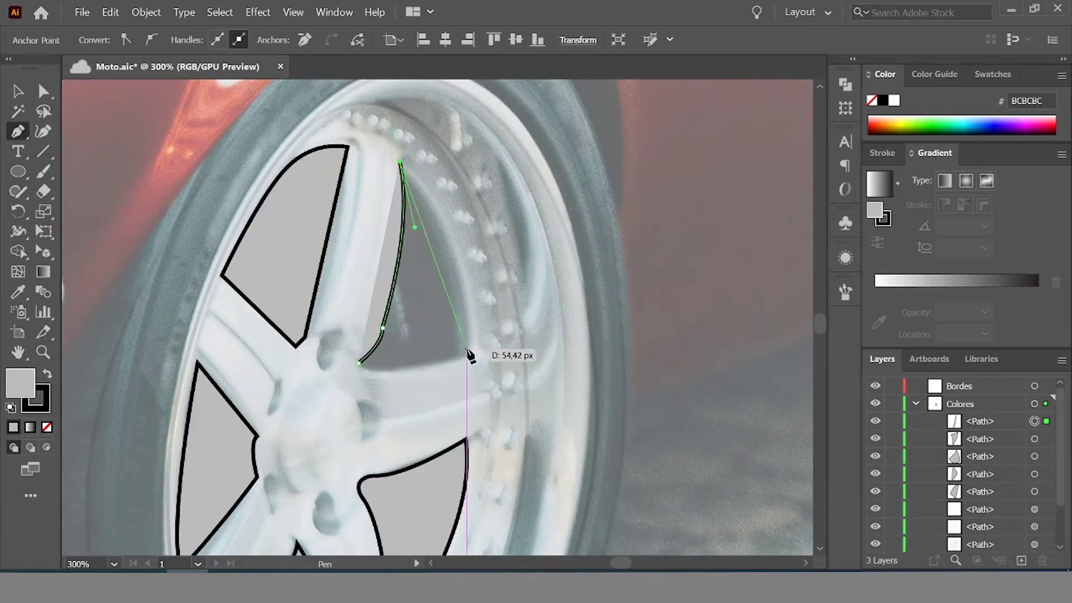
pyautogui.moveTo(468, 350); pyautogui.dragTo(471, 398)
pyautogui.scroll(1, 464, 359)
pyautogui.moveTo(359, 377); pyautogui.dragTo(343, 350)
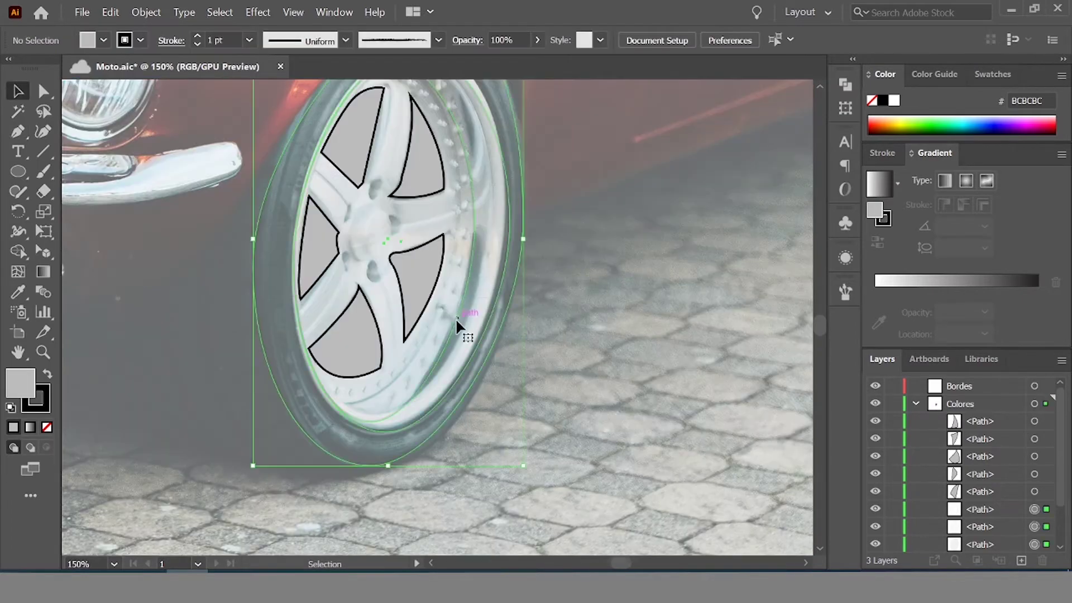
# Set the traced shapes to 100% opacity and zoom out to the car's front
pyautogui.write('0')
pyautogui.press('Return')
pyautogui.click(597, 227)
pyautogui.hotkey('ctrl', '-')
pyautogui.hotkey('ctrl', '-')
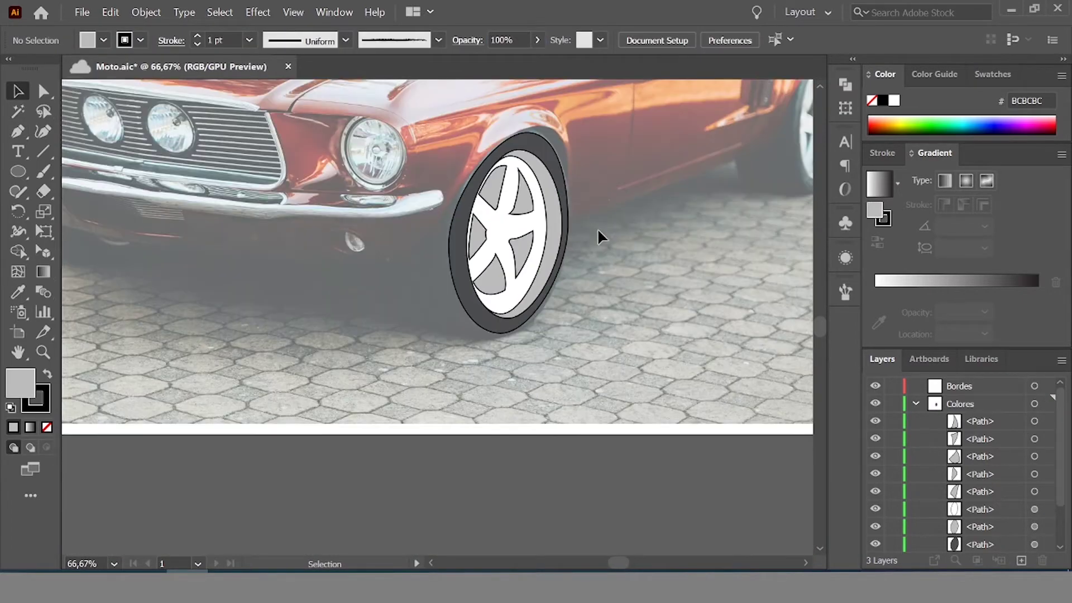
pyautogui.scroll(2, 598, 228)
pyautogui.scroll(-2, 878, 528)
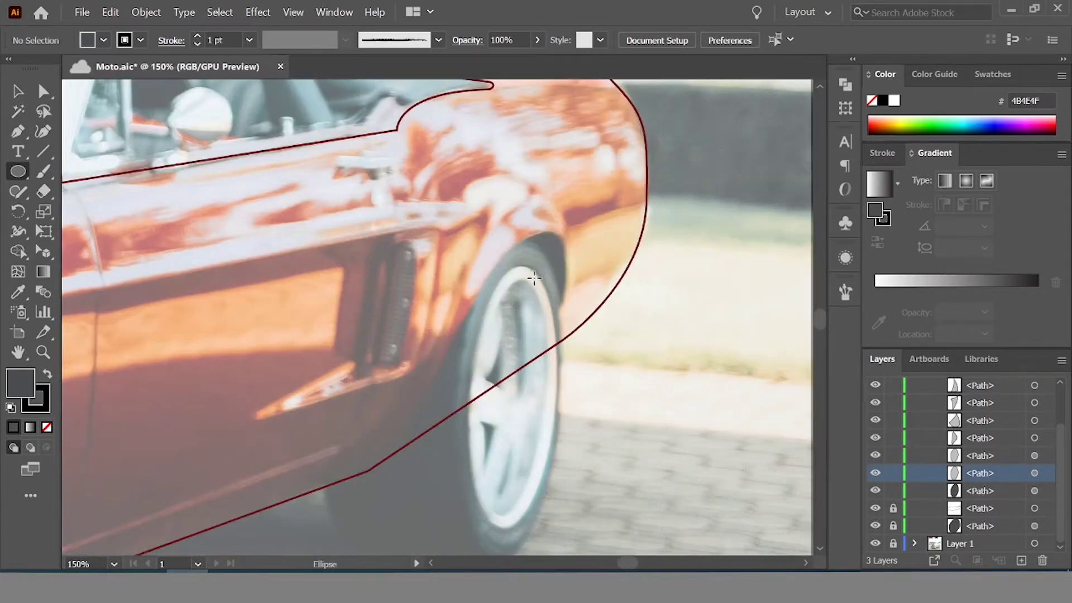
# Draw an unfilled ellipse over the rear wheel and stretch it to fit the tyre
pyautogui.moveTo(534, 278); pyautogui.dragTo(475, 521)
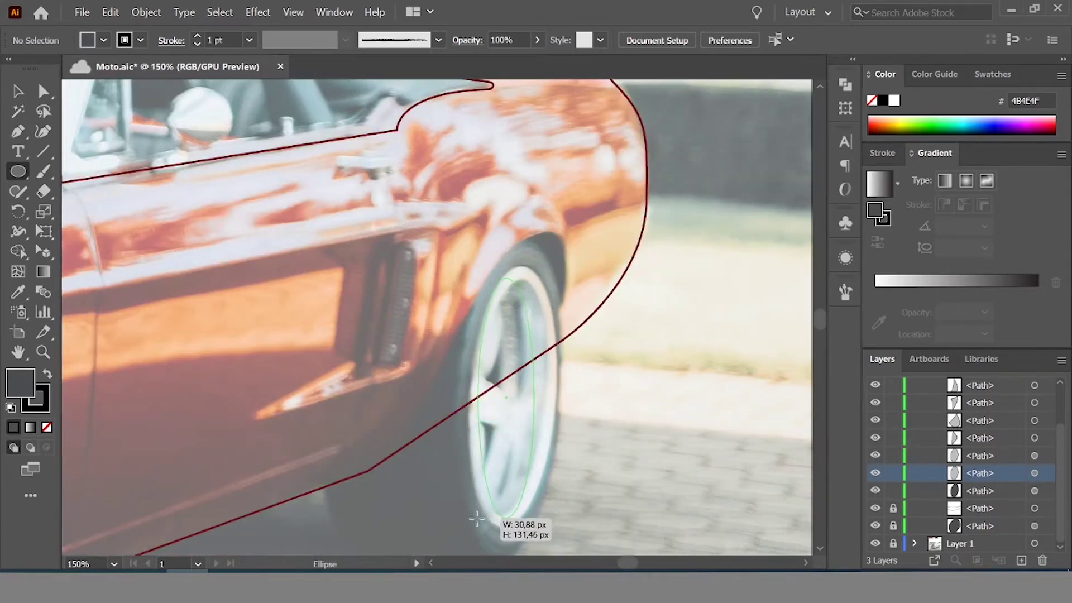
pyautogui.press('v')
pyautogui.hotkey('ctrl', '-')
pyautogui.hotkey('ctrl', '-')
pyautogui.hotkey('ctrl', '-')
pyautogui.click(47, 427)
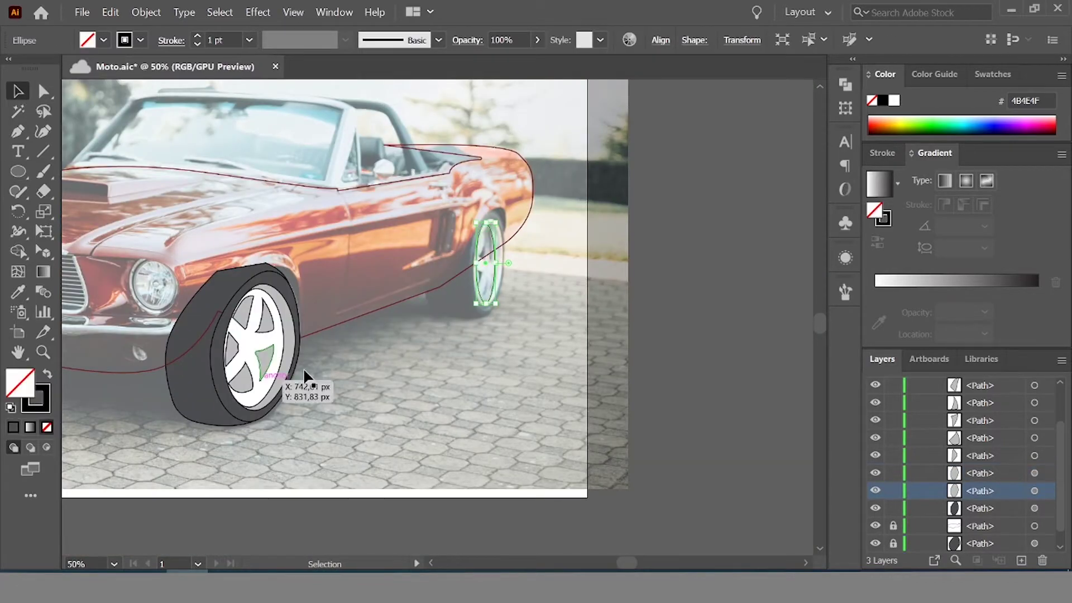
pyautogui.hotkey('ctrl', '+')
pyautogui.hotkey('ctrl', '+')
pyautogui.hotkey('ctrl', '+')
pyautogui.moveTo(394, 275); pyautogui.dragTo(401, 275)
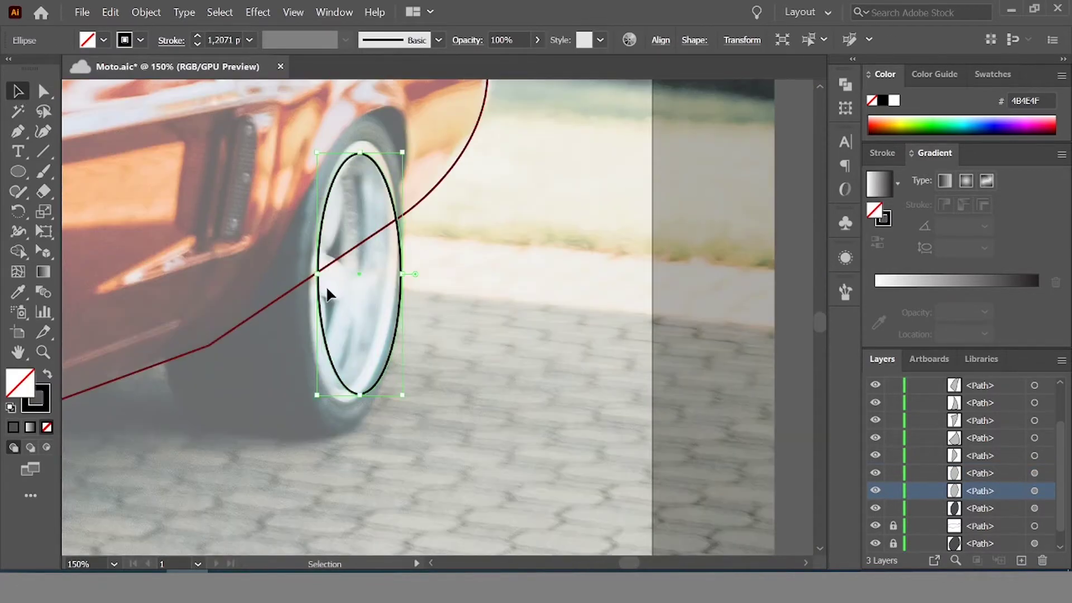
pyautogui.moveTo(357, 395); pyautogui.dragTo(354, 406)
# Bring the rear-wheel ellipse to the front of the stacking order
pyautogui.press('a')
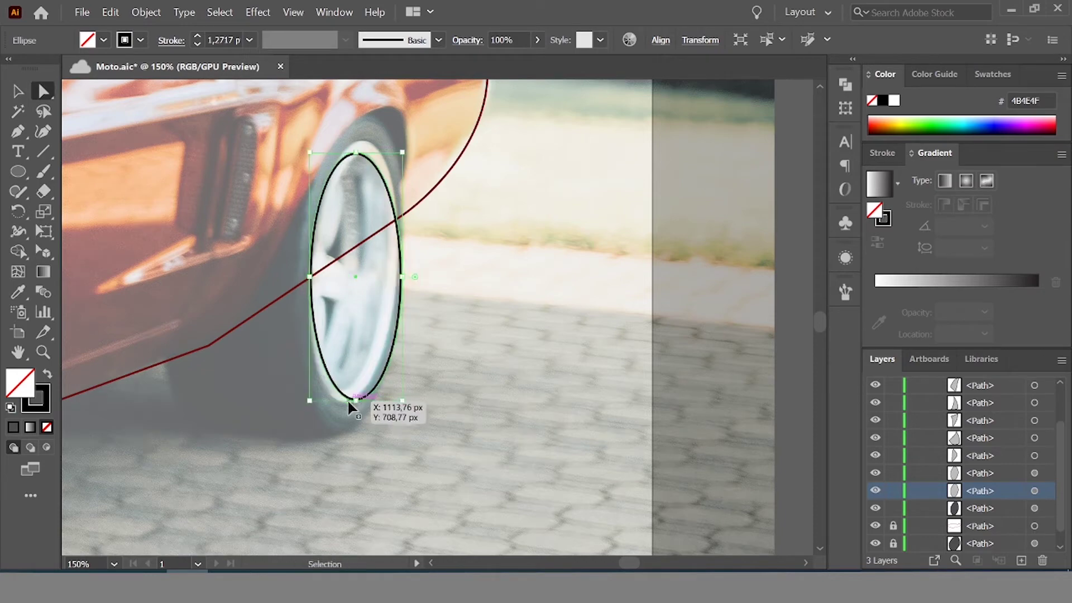
pyautogui.press('v')
pyautogui.hotkey('ctrl', '-')
pyautogui.hotkey('ctrl', 'shift', ']')
pyautogui.rightClick(385, 350)
pyautogui.press('Escape')
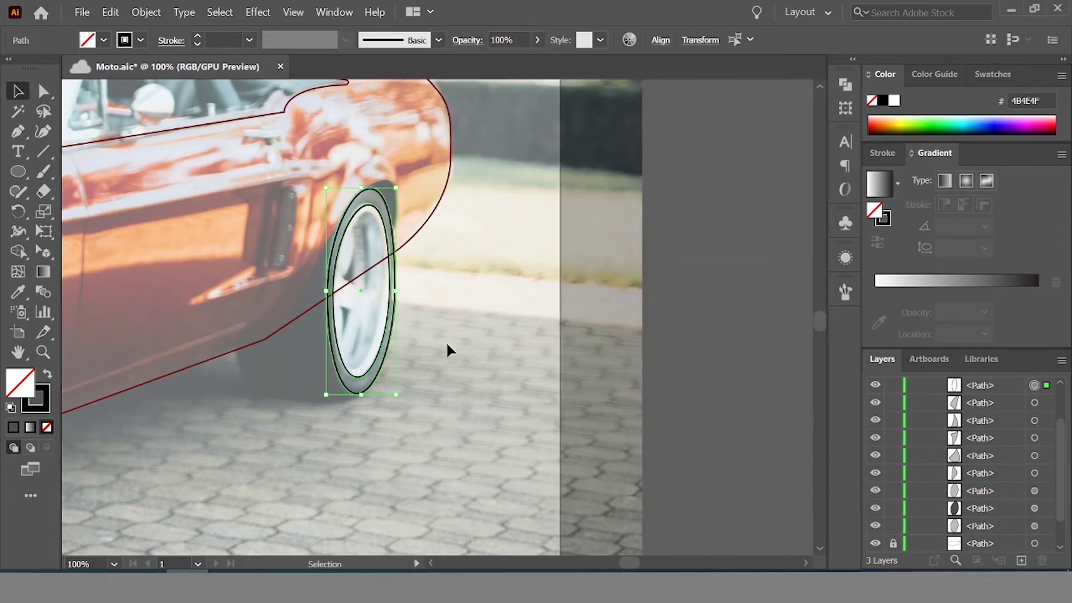
pyautogui.hotkey('ctrl', '+')
pyautogui.scroll(2, 344, 384)
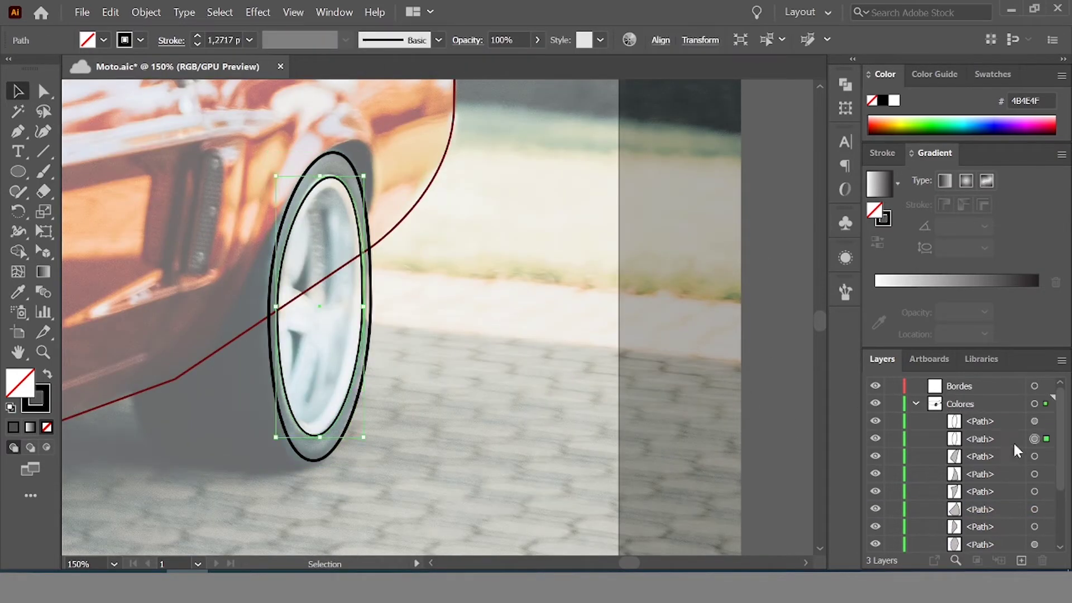
pyautogui.click(461, 374)
# Trace the wheel-arch outline from the tyre base, below the body line and up the arch
pyautogui.press('p')
pyautogui.hotkey('ctrl', '+')
pyautogui.hotkey('ctrl', '+')
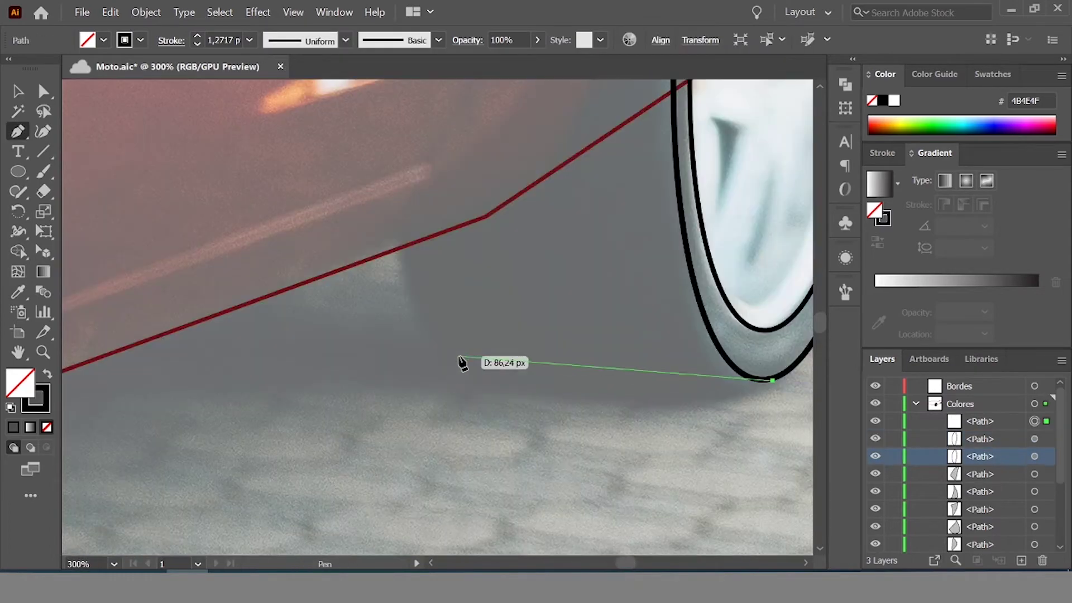
pyautogui.moveTo(455, 364); pyautogui.dragTo(200, 288)
pyautogui.scroll(-1, 455, 365)
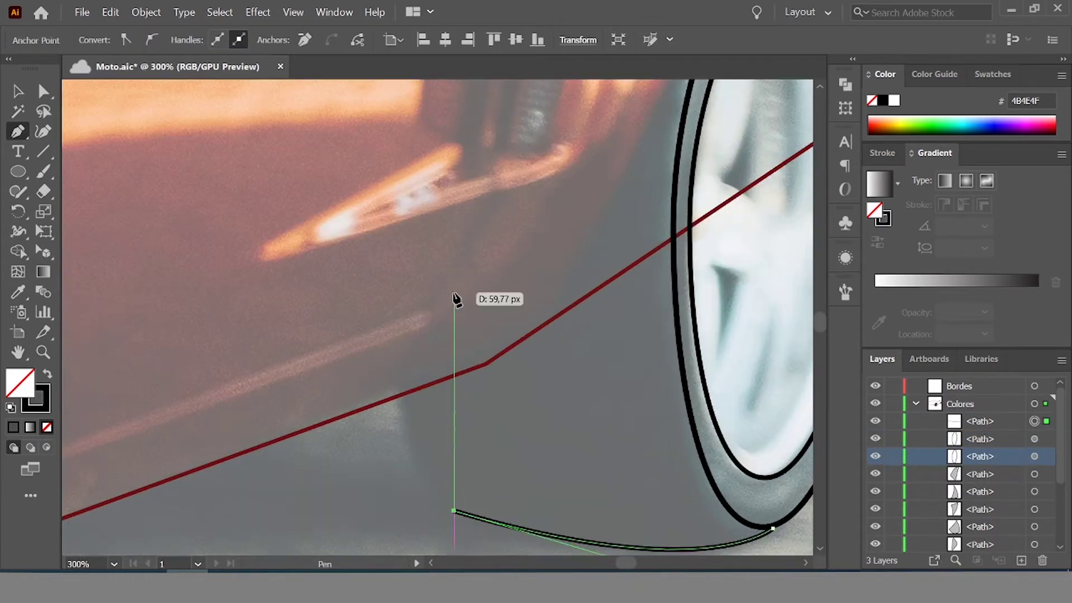
pyautogui.click(168, 343)
pyautogui.click(253, 311)
pyautogui.scroll(3, 335, 251)
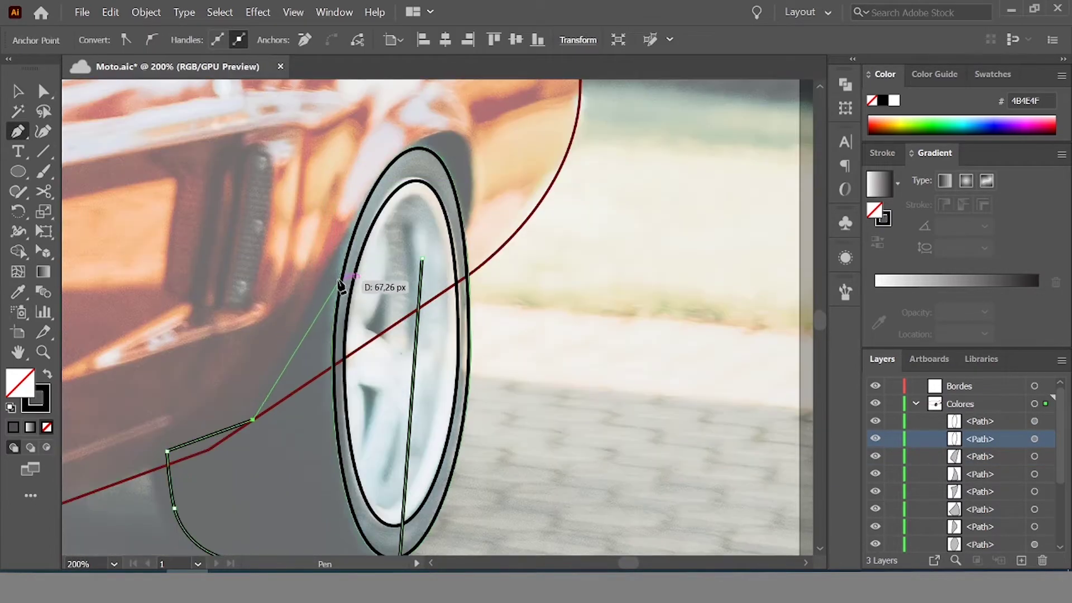
pyautogui.moveTo(328, 275); pyautogui.dragTo(346, 218)
# Finish the wheel-arch path over the tyre top and close the shape
pyautogui.click(362, 205)
pyautogui.click(419, 178)
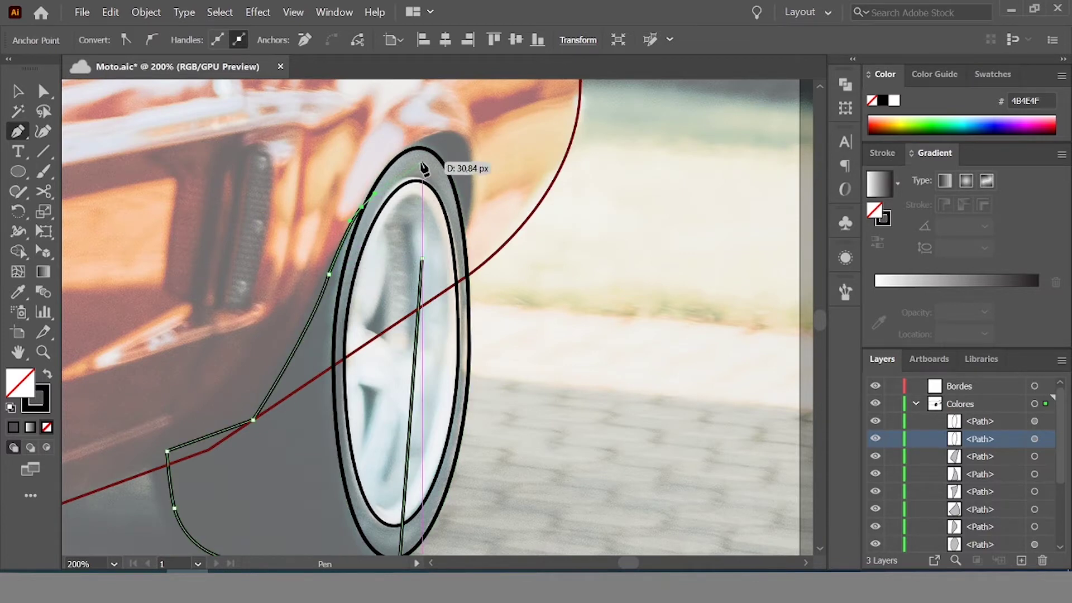
pyautogui.click(421, 258)
pyautogui.hotkey('ctrl', '-')
pyautogui.click(17, 90)
pyautogui.click(548, 310)
pyautogui.hotkey('ctrl', '+')
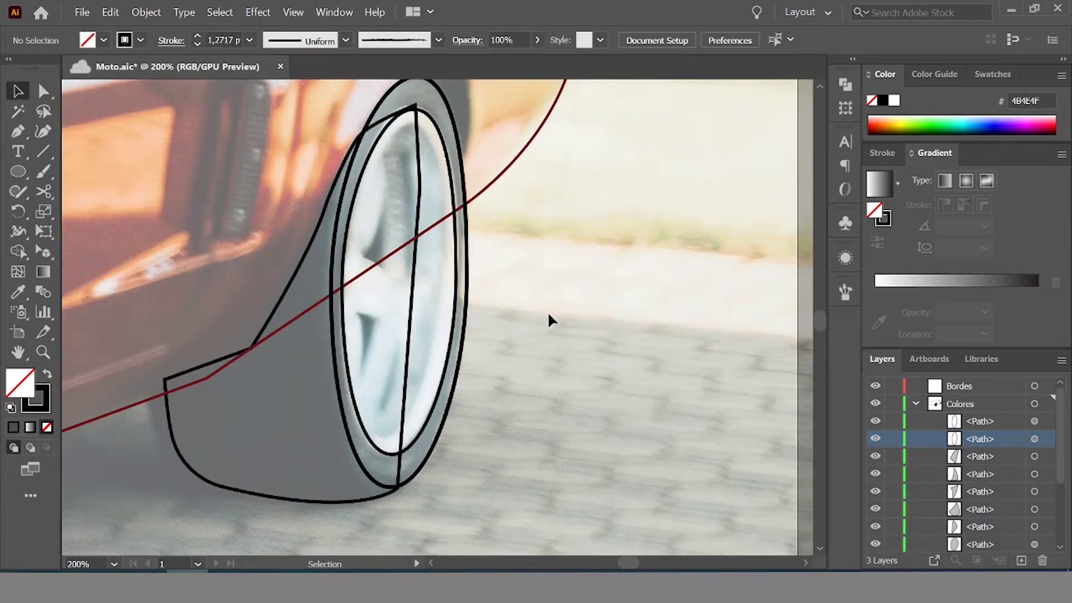
# Trace the first two spoke-gap triangles inside the rear rim
pyautogui.hscroll(3, 548, 320)
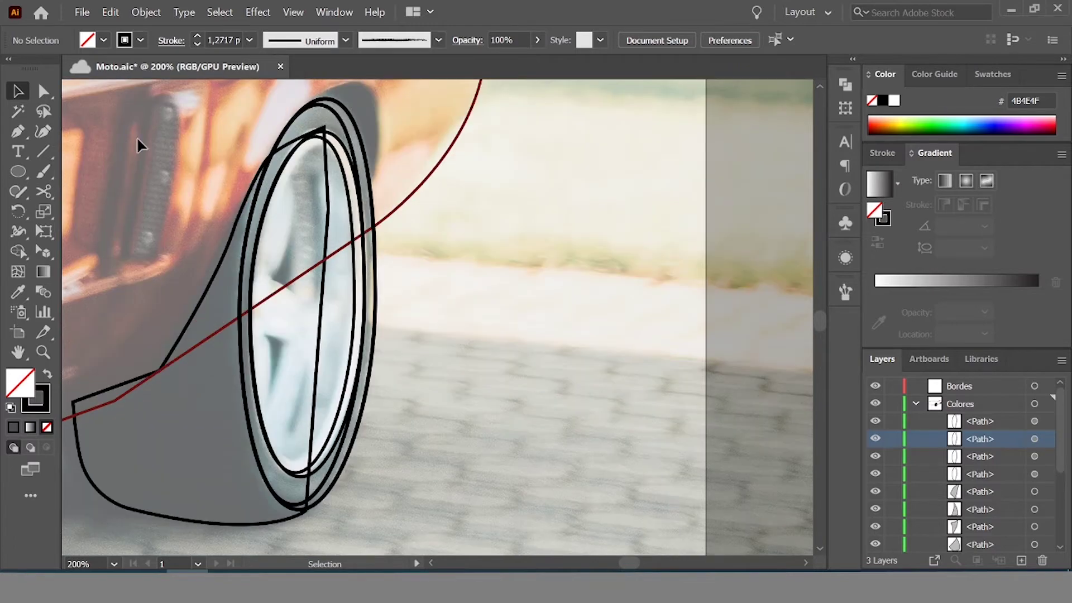
pyautogui.press('p')
pyautogui.hotkey('ctrl', '+')
pyautogui.hotkey('ctrl', '-')
pyautogui.click(233, 135)
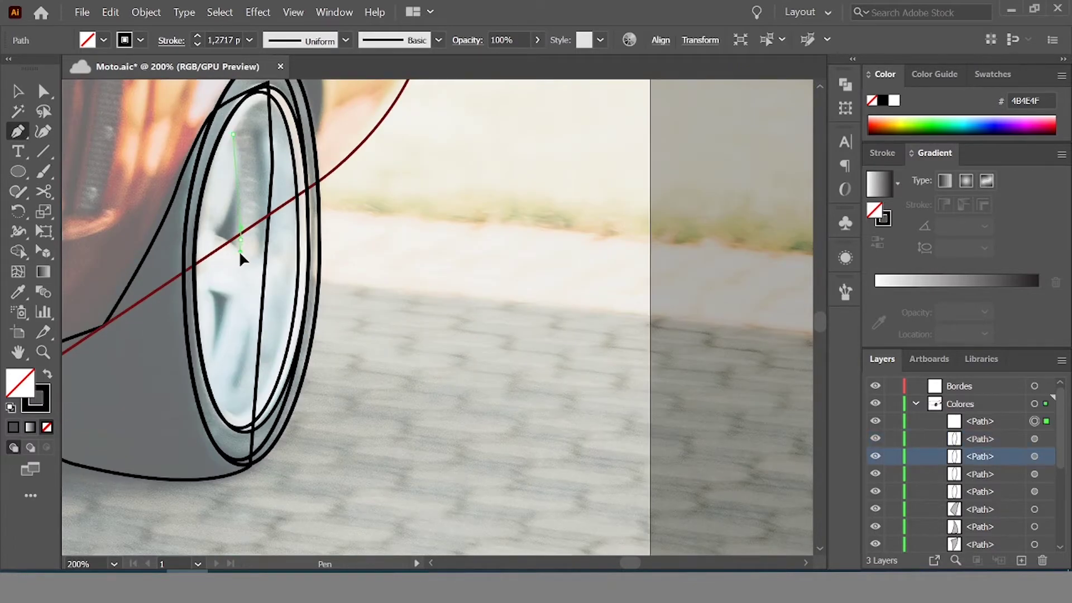
pyautogui.moveTo(241, 238); pyautogui.dragTo(226, 331)
pyautogui.click(210, 291)
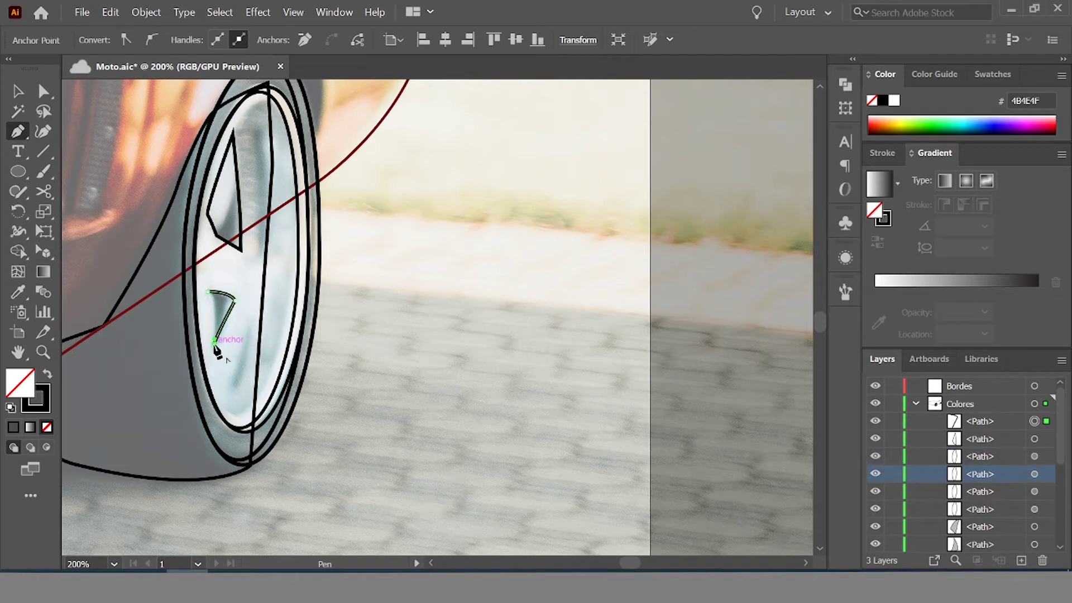
pyautogui.click(207, 291)
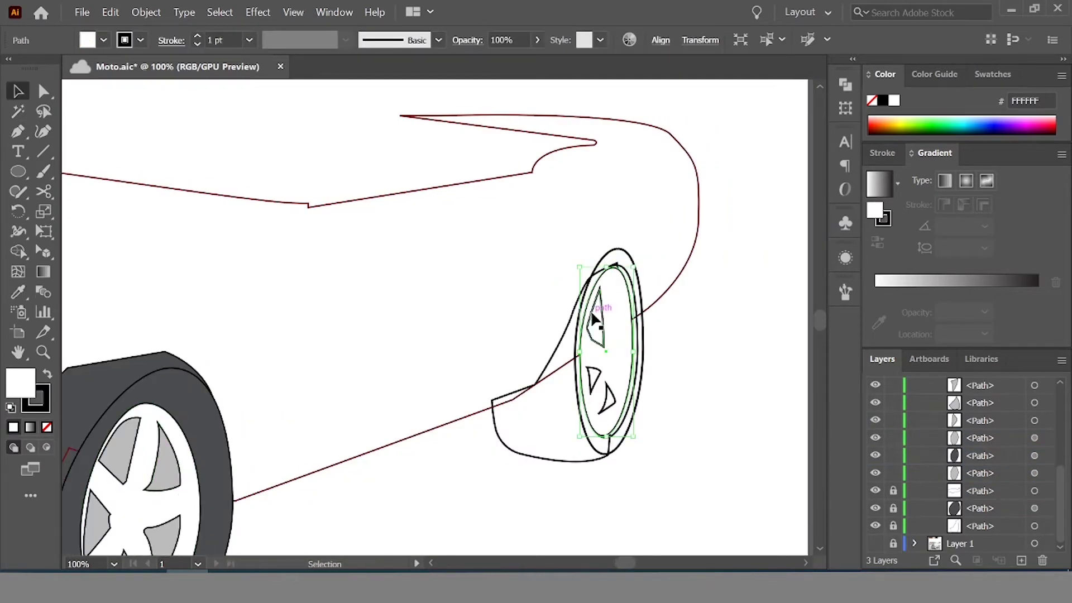
# Eyedropper the grey spoke colour onto the rear-wheel spoke gaps
pyautogui.click(593, 316)
pyautogui.press('i')
pyautogui.click(165, 463)
pyautogui.keyDown('ctrl'); pyautogui.click(593, 379); pyautogui.keyUp('ctrl')
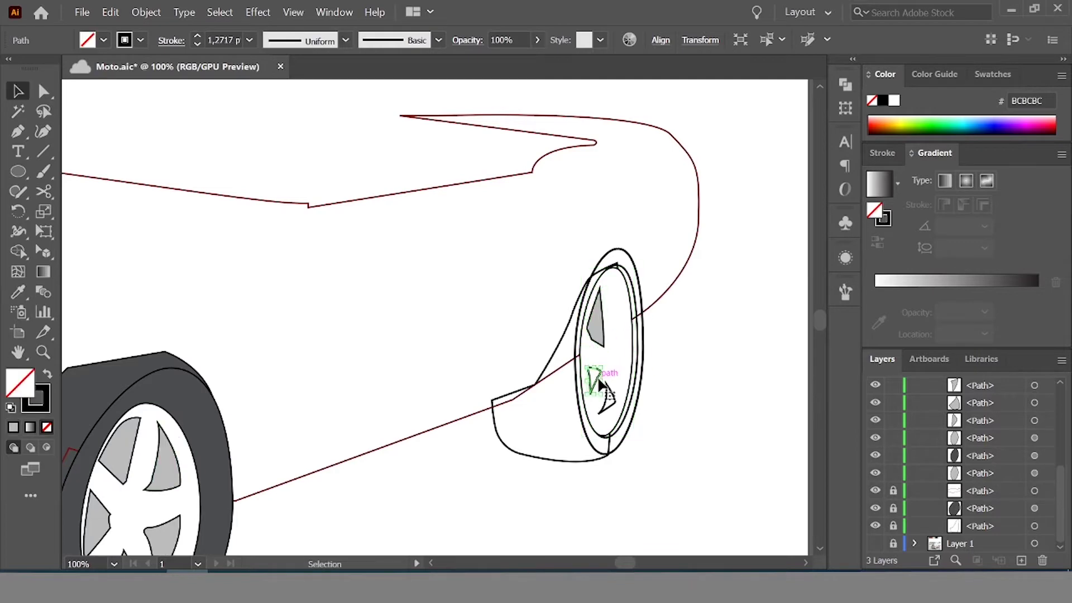
pyautogui.click(603, 330)
pyautogui.keyDown('ctrl'); pyautogui.click(607, 398); pyautogui.keyUp('ctrl')
pyautogui.click(596, 320)
pyautogui.hotkey('ctrl', '=')
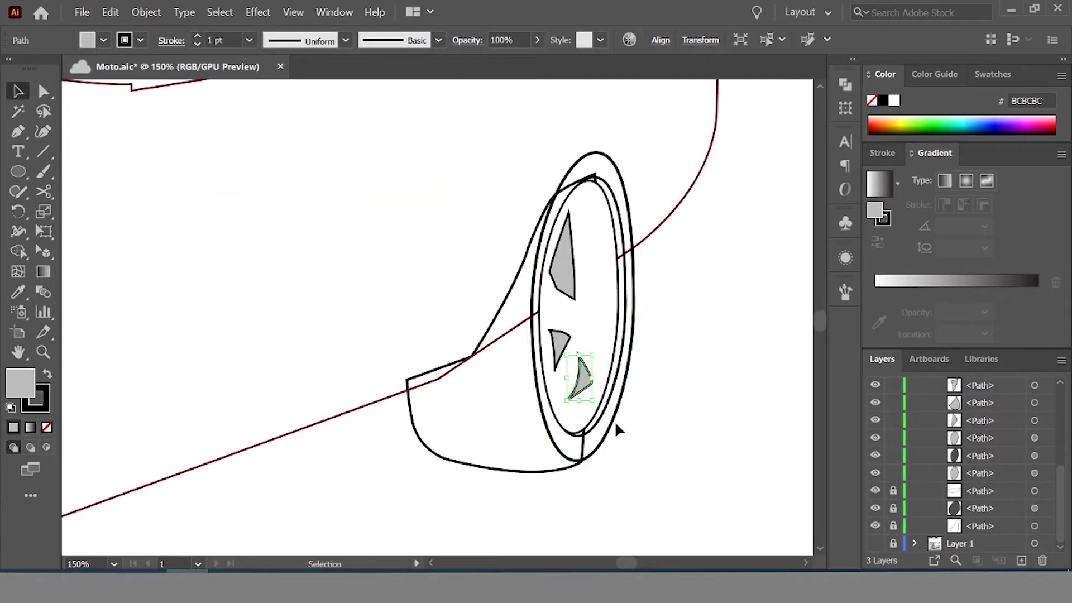
# Make the rear tyre ellipse dark grey with a black outline by sampling the front tyre
pyautogui.click(617, 429)
pyautogui.hotkey('shift', 'x')
pyautogui.hotkey('ctrl', '0')
pyautogui.hotkey('ctrl', '1')
pyautogui.hotkey('ctrl', '-')
pyautogui.hotkey('ctrl', '-')
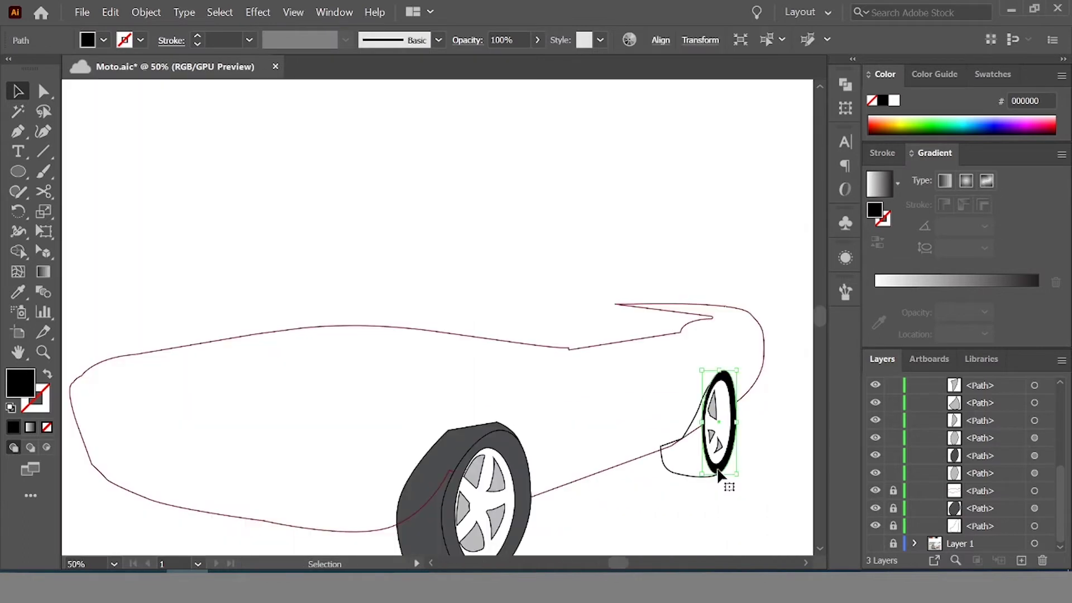
pyautogui.press('i')
pyautogui.click(430, 480)
pyautogui.press('v')
pyautogui.hotkey('ctrl', '-')
pyautogui.hotkey('ctrl', '+')
pyautogui.hotkey('ctrl', '+')
pyautogui.hotkey('ctrl', 'shift', 'a')
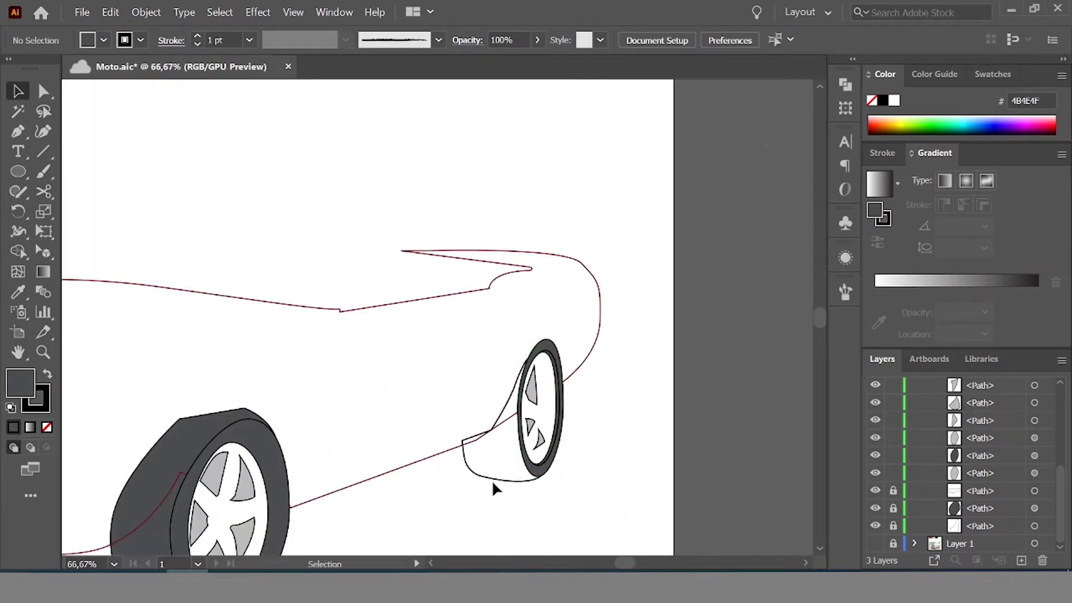
# Give the rear fender piece the tyre's dark grey and swap the body outline's fill and stroke
pyautogui.click(506, 480)
pyautogui.press('i')
pyautogui.click(260, 437)
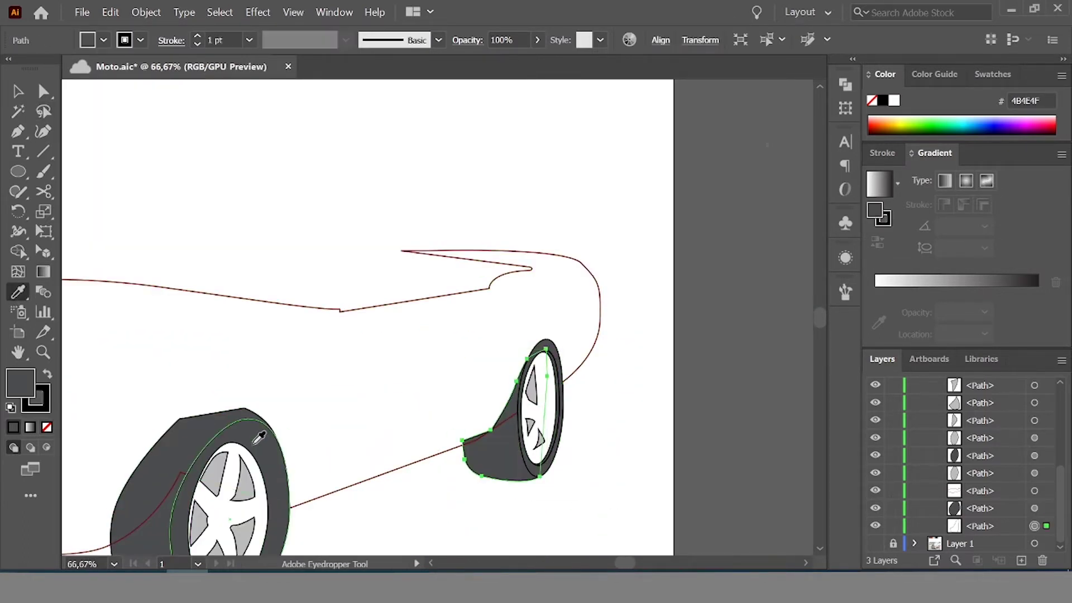
pyautogui.press('v')
pyautogui.hotkey('ctrl', 'shift', 'a')
pyautogui.scroll(-1, 607, 447)
pyautogui.click(408, 439)
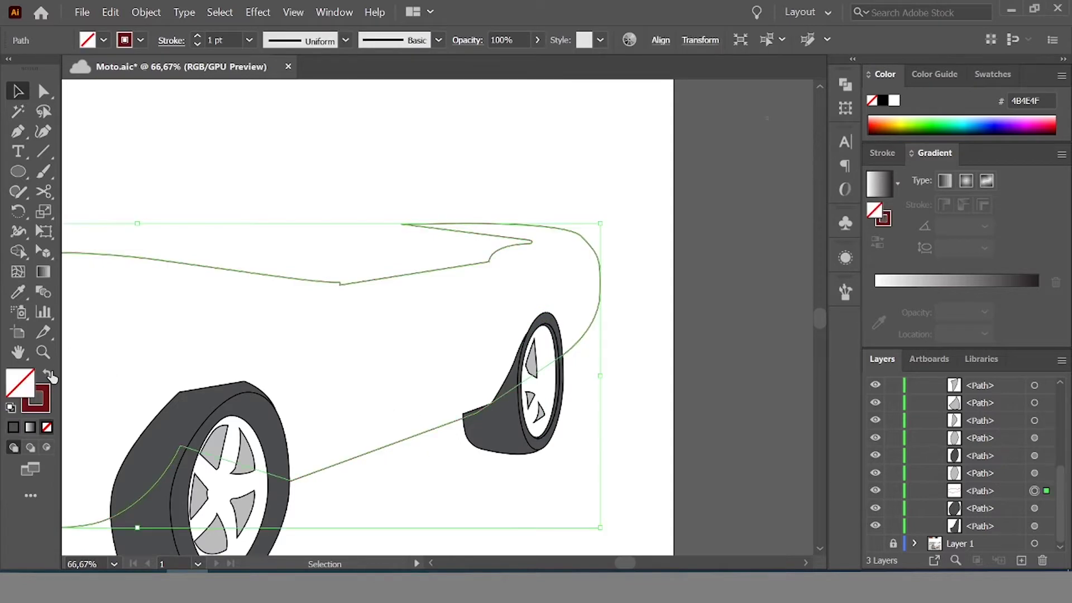
pyautogui.click(49, 374)
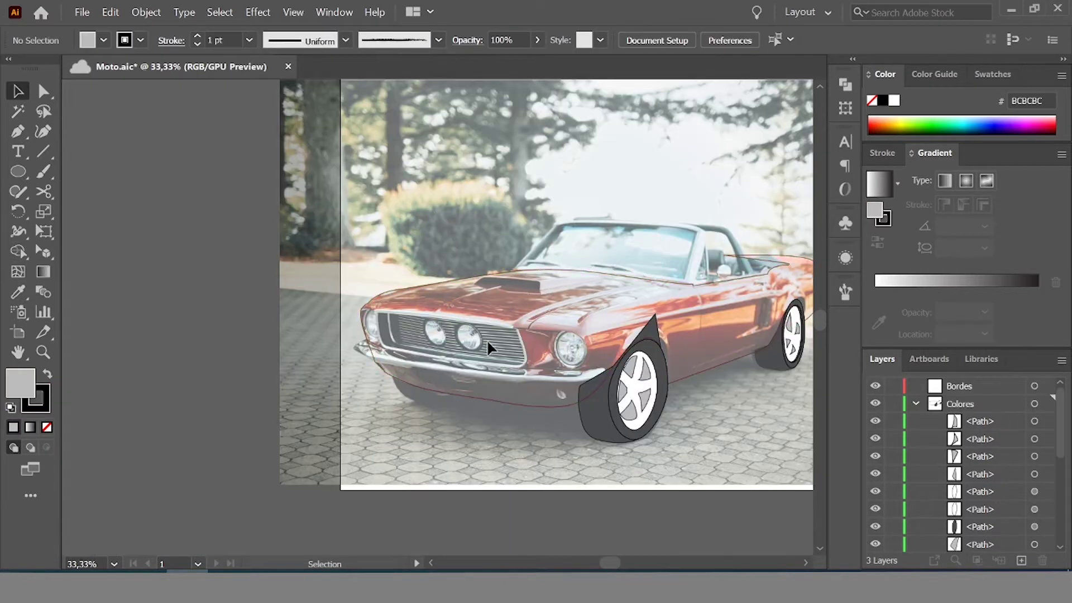
# Start the bumper path at the body's front corner, curving around the chrome tip and along the lower edge
pyautogui.scroll(2, 385, 357)
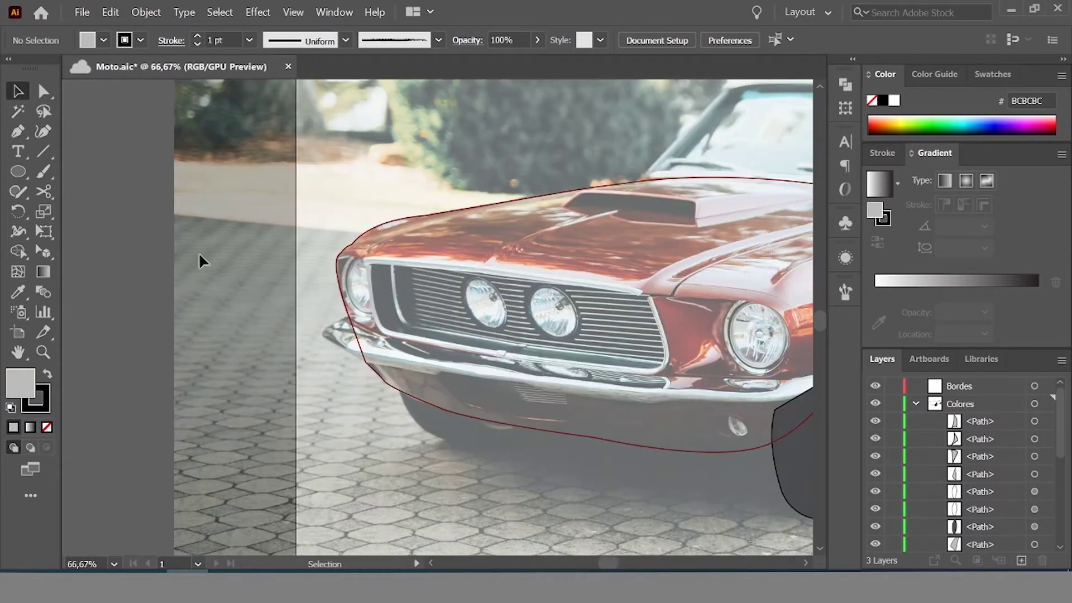
pyautogui.press('p')
pyautogui.scroll(2, 363, 260)
pyautogui.scroll(2, 326, 397)
pyautogui.press('v')
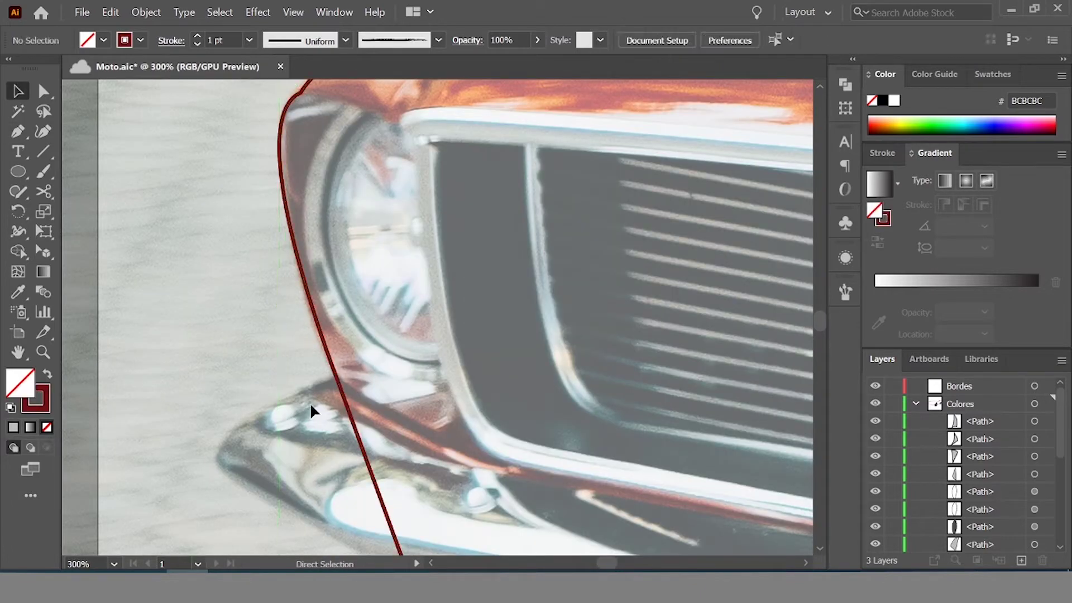
pyautogui.click(336, 383)
pyautogui.moveTo(213, 462); pyautogui.dragTo(215, 463)
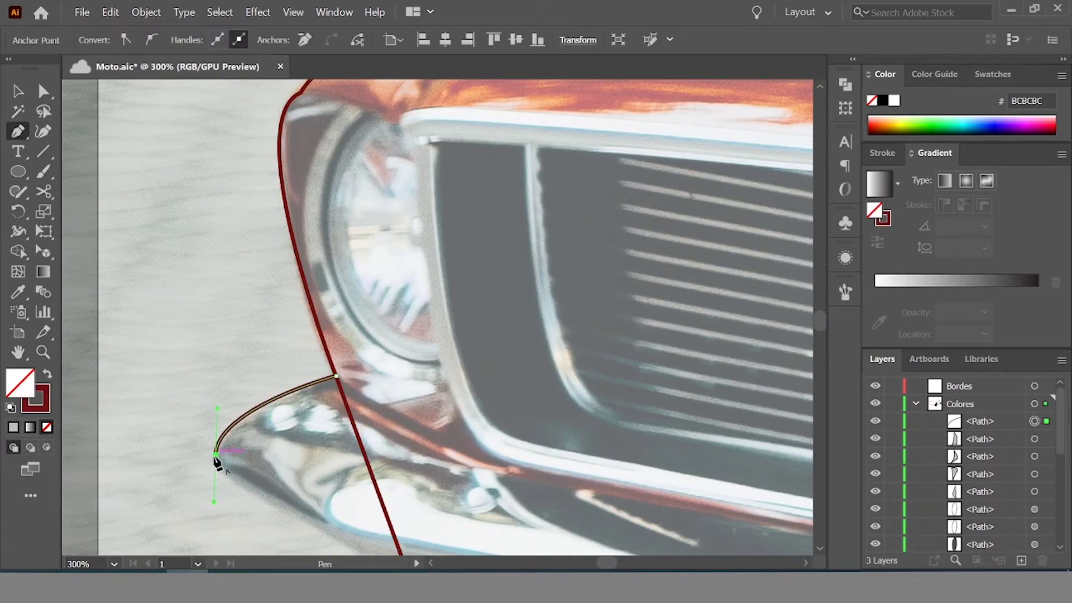
pyautogui.scroll(-3, 214, 463)
pyautogui.scroll(-3, 329, 525)
pyautogui.scroll(5, 391, 394)
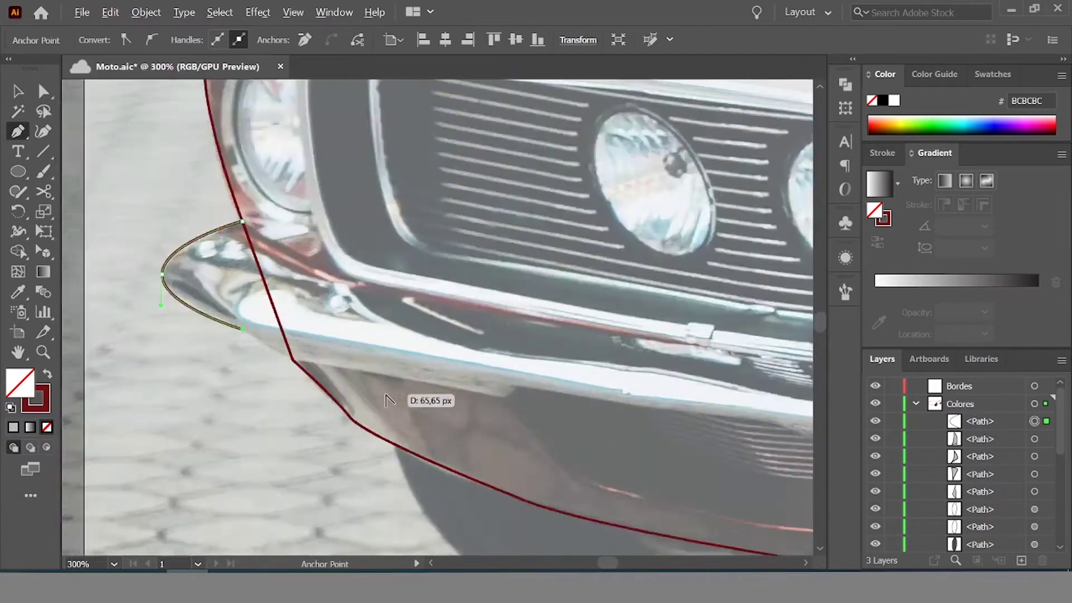
pyautogui.scroll(-1, 317, 377)
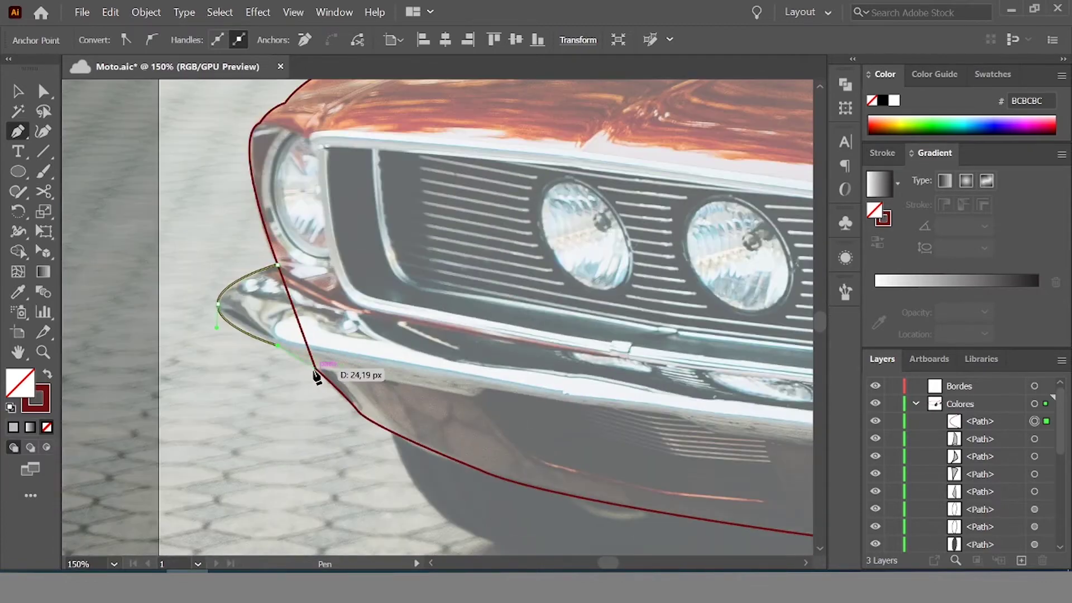
pyautogui.click(473, 397)
pyautogui.scroll(-3, 474, 397)
pyautogui.scroll(3, 514, 391)
pyautogui.click(479, 387)
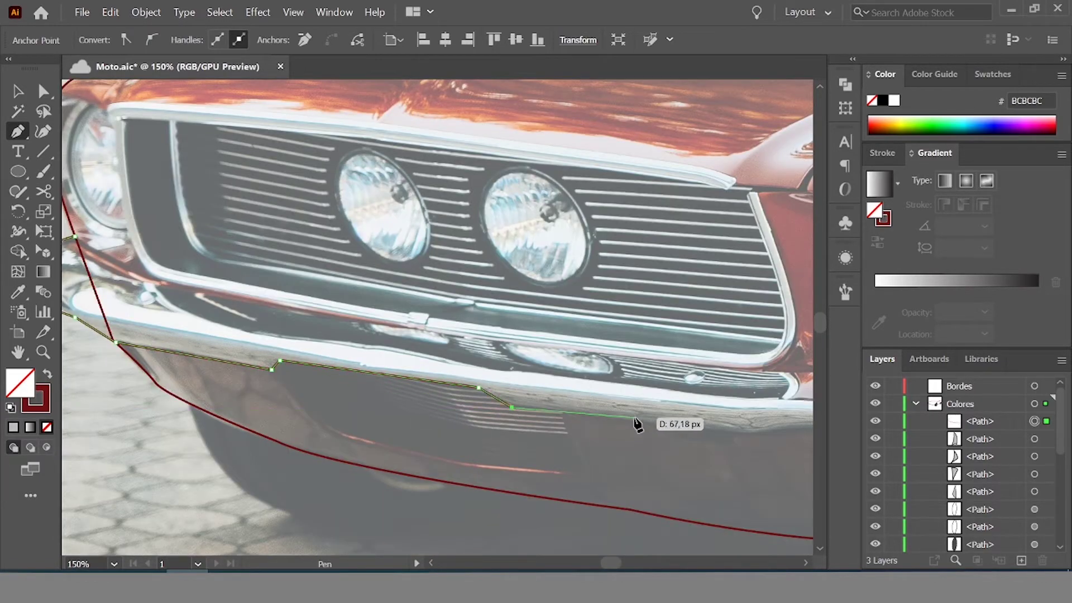
pyautogui.click(752, 431)
# Extend the bumper outline to a smooth point at its right end
pyautogui.scroll(-3, 752, 431)
pyautogui.scroll(2, 721, 447)
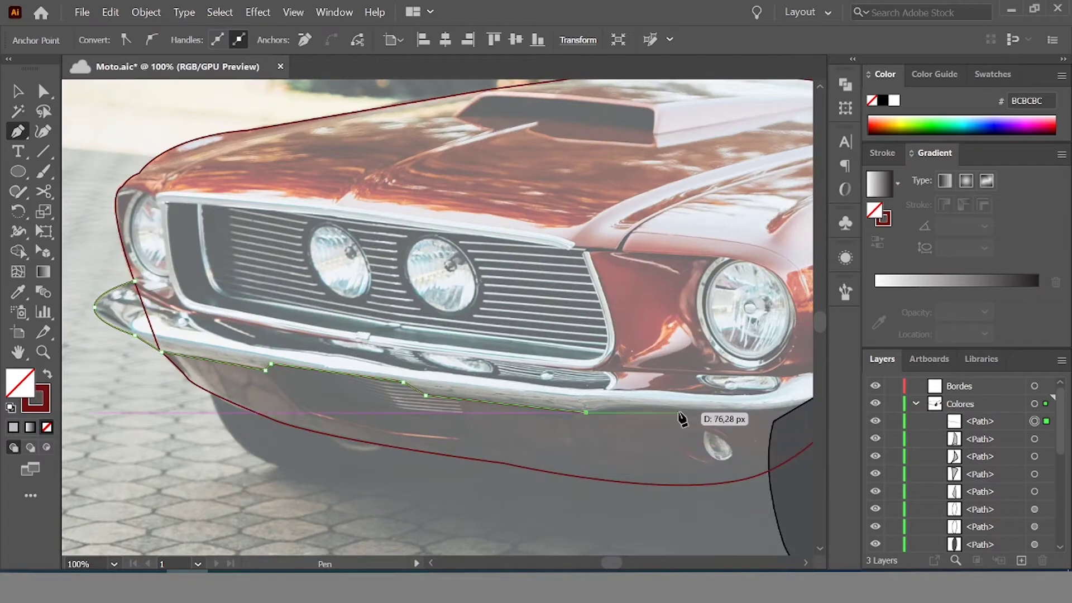
pyautogui.scroll(2, 307, 363)
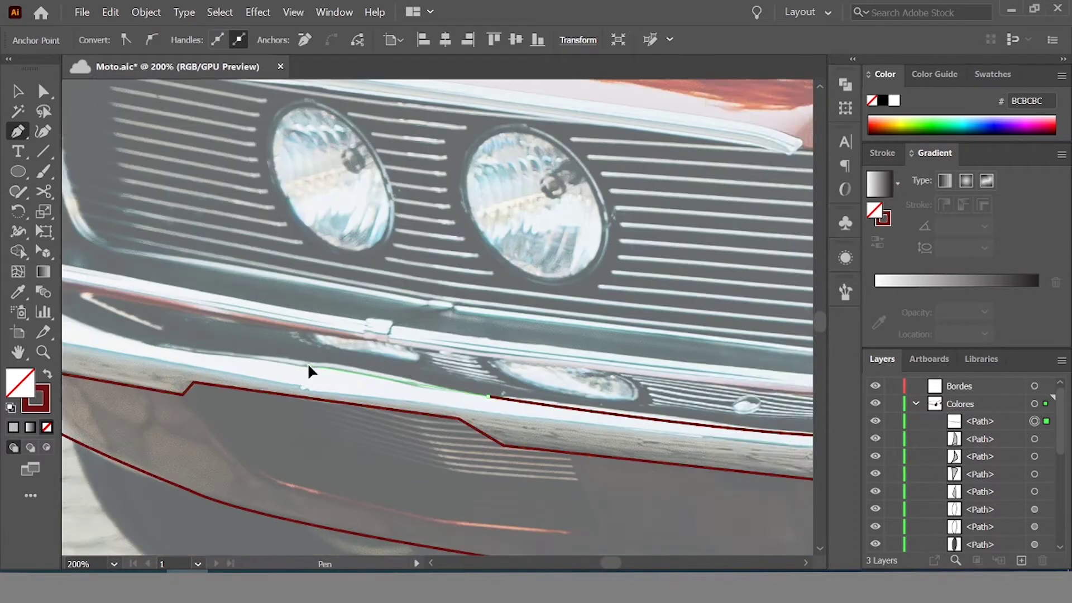
pyautogui.hscroll(-2, 312, 358)
pyautogui.hscroll(-3, 279, 324)
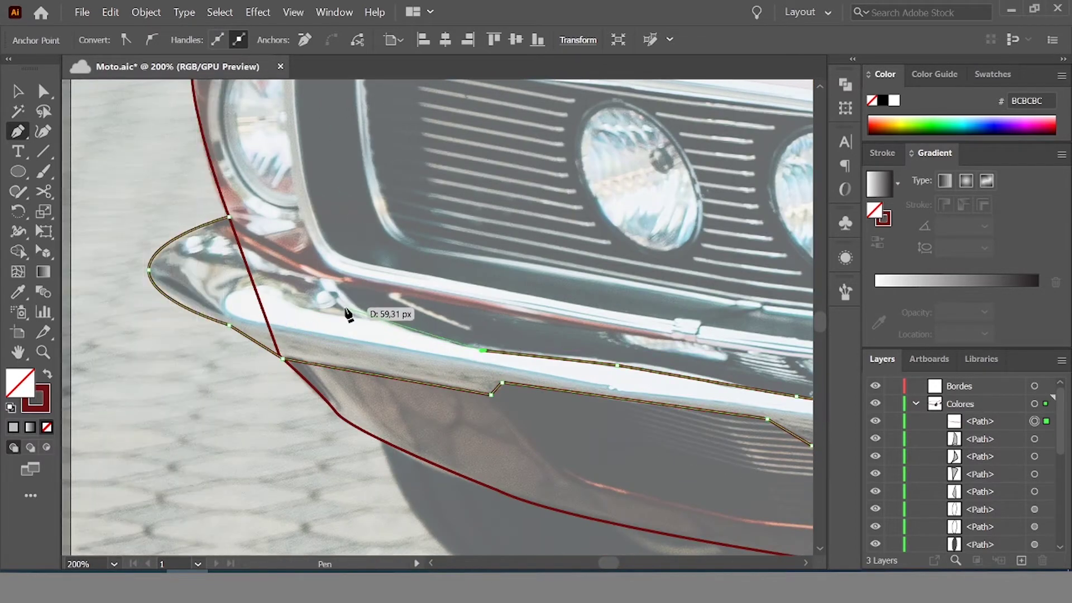
pyautogui.scroll(-3, 346, 311)
pyautogui.scroll(3, 391, 301)
pyautogui.moveTo(409, 286)
pyautogui.mouseDown()
pyautogui.moveTo(383, 251)
pyautogui.moveTo(310, 239)
pyautogui.mouseUp()
pyautogui.scroll(4, 310, 239)
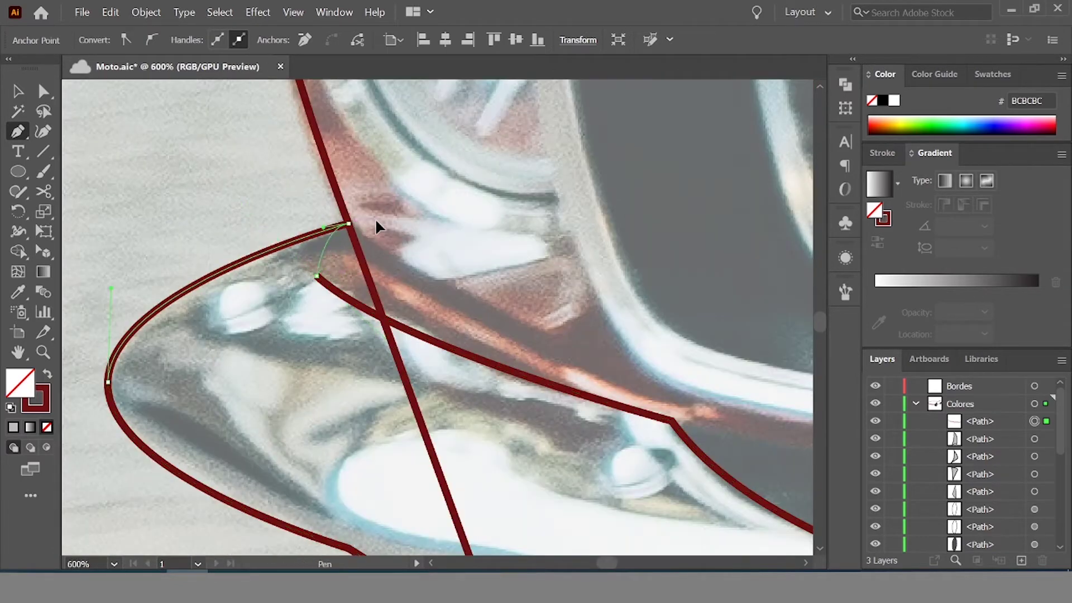
pyautogui.scroll(-3, 401, 211)
pyautogui.scroll(-3, 202, 192)
# Turn the bumper outline into a filled shape with a light grey (BCCAC8) fill
pyautogui.hotkey('shift', 'x')
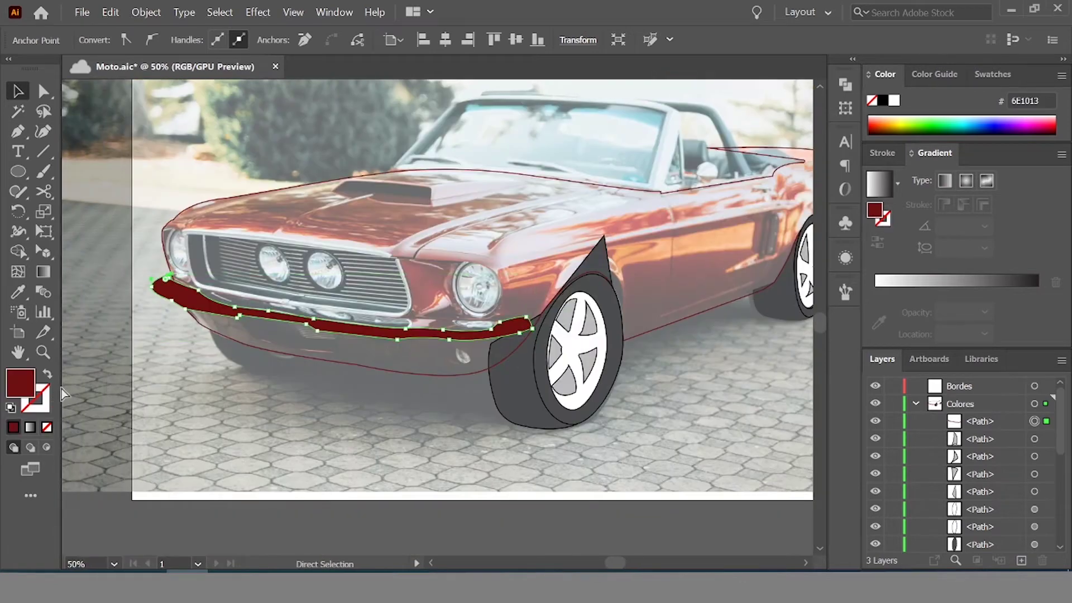
pyautogui.press('i')
pyautogui.scroll(-3, 424, 325)
pyautogui.click(418, 299)
pyautogui.scroll(2, 431, 323)
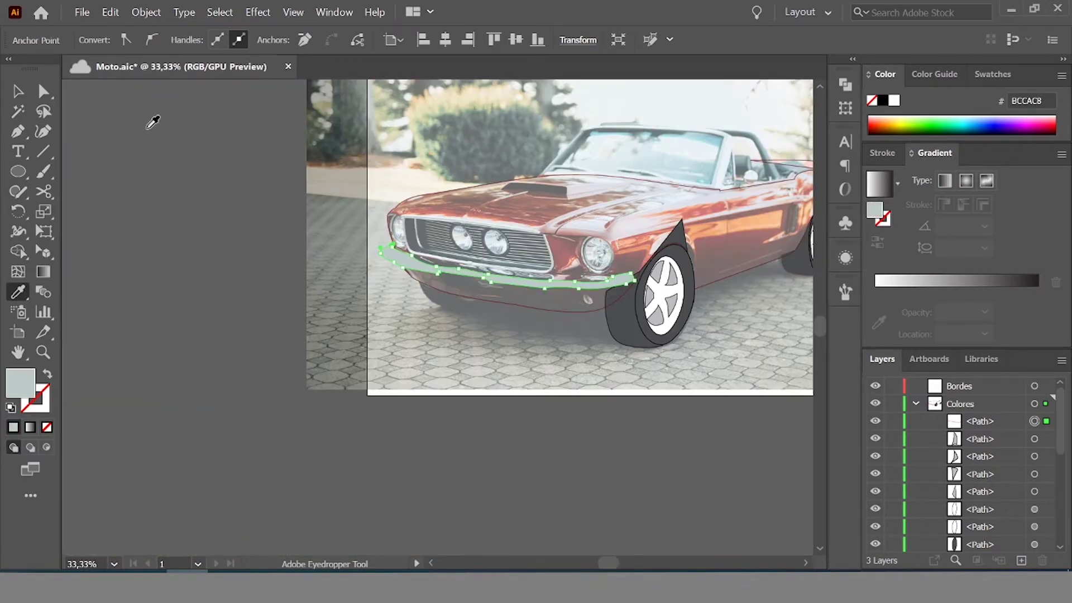
pyautogui.press('v')
# Set the bumper's outline colour to black, hex 000000
pyautogui.scroll(2, 604, 362)
pyautogui.click(395, 307)
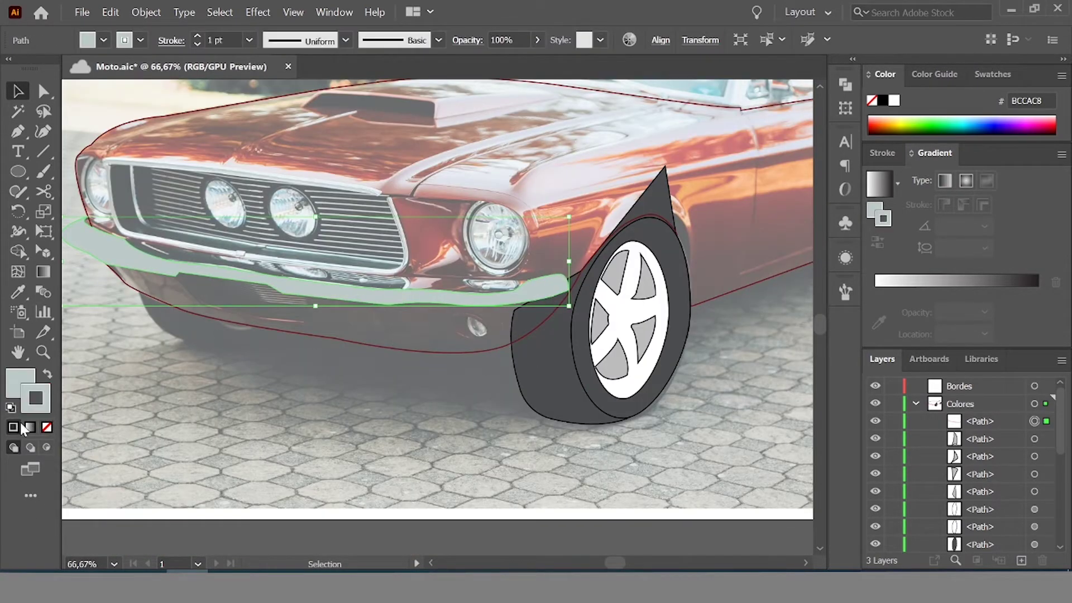
pyautogui.doubleClick(20, 382)
pyautogui.write('000000')
pyautogui.press('Return')
pyautogui.scroll(3, 508, 475)
pyautogui.scroll(-3, 509, 475)
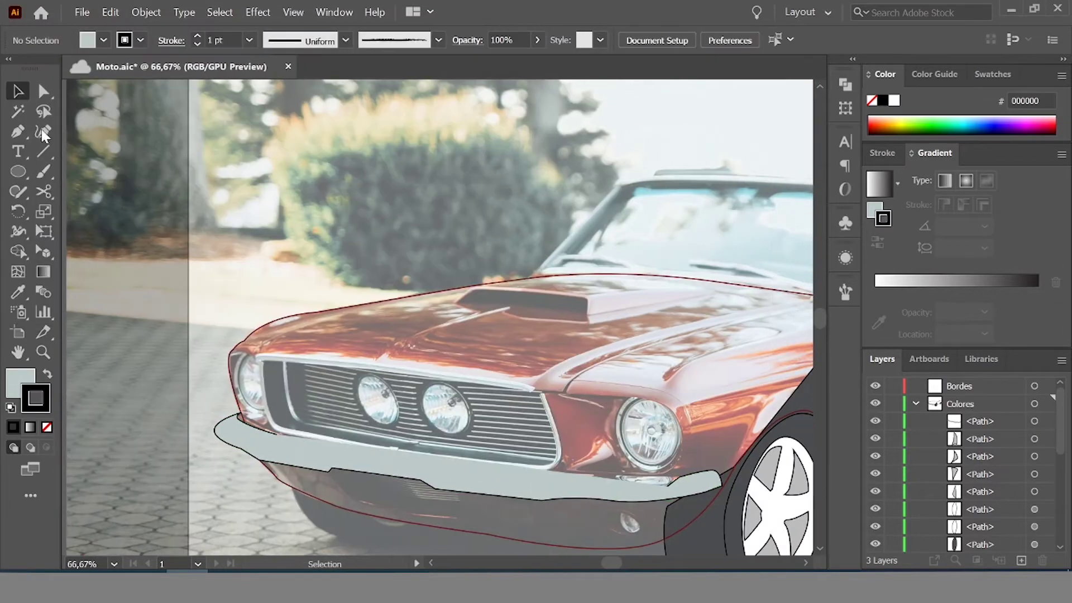
pyautogui.scroll(2, 105, 447)
# Move the bumper's anchor points so its edge hugs the chrome strip
pyautogui.press('p')
pyautogui.scroll(-3, 105, 446)
pyautogui.press('x')
pyautogui.keyDown('ctrl'); pyautogui.click(161, 449); pyautogui.keyUp('ctrl')
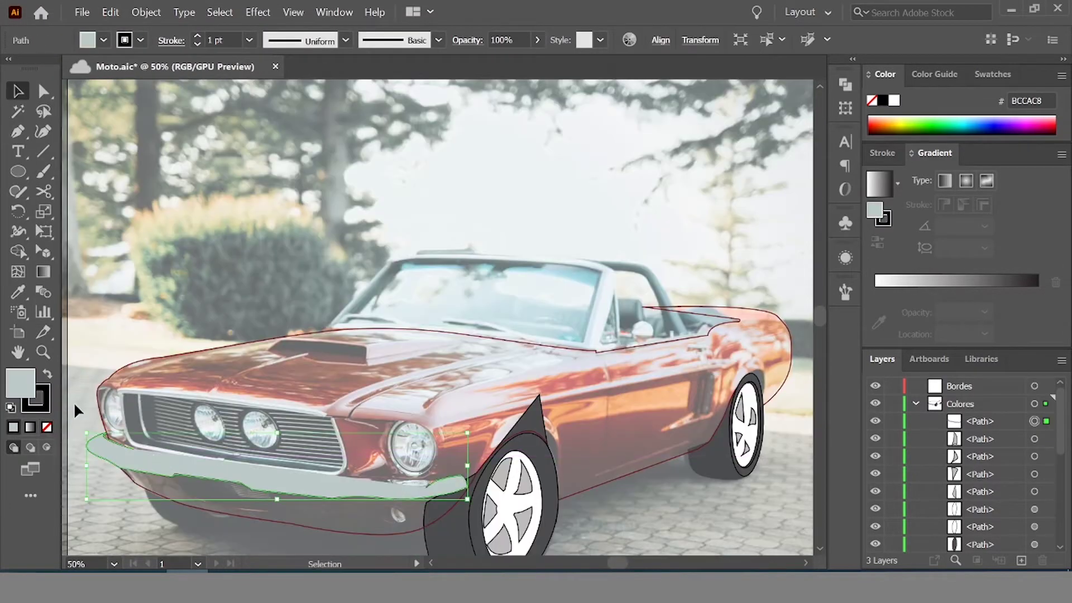
pyautogui.scroll(3, 161, 449)
pyautogui.moveTo(116, 459); pyautogui.dragTo(463, 520)
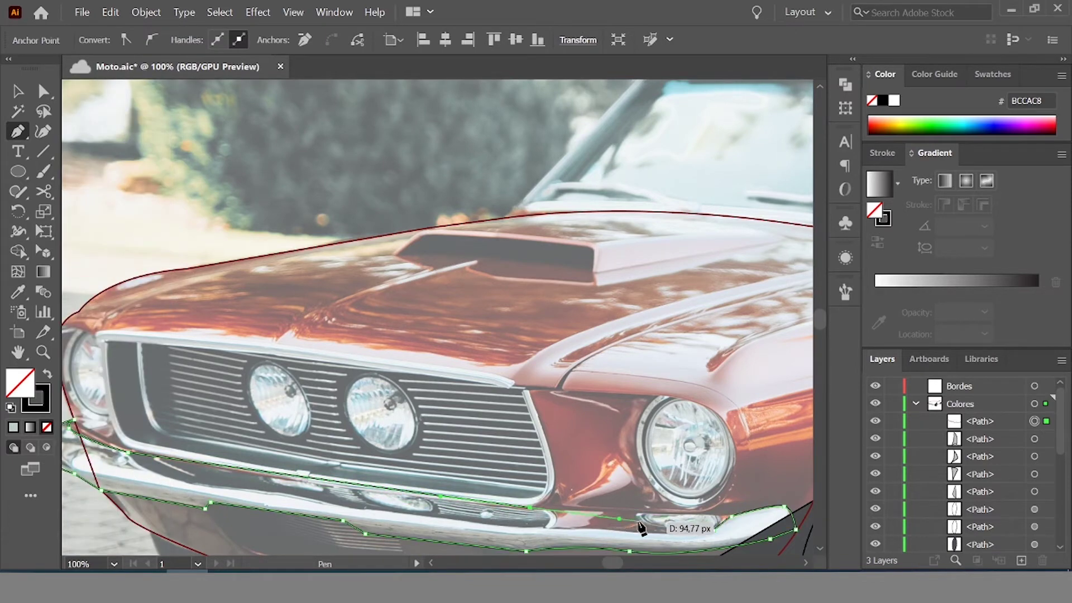
pyautogui.moveTo(533, 511); pyautogui.dragTo(720, 530)
pyautogui.scroll(2, 720, 530)
pyautogui.scroll(-4, 708, 527)
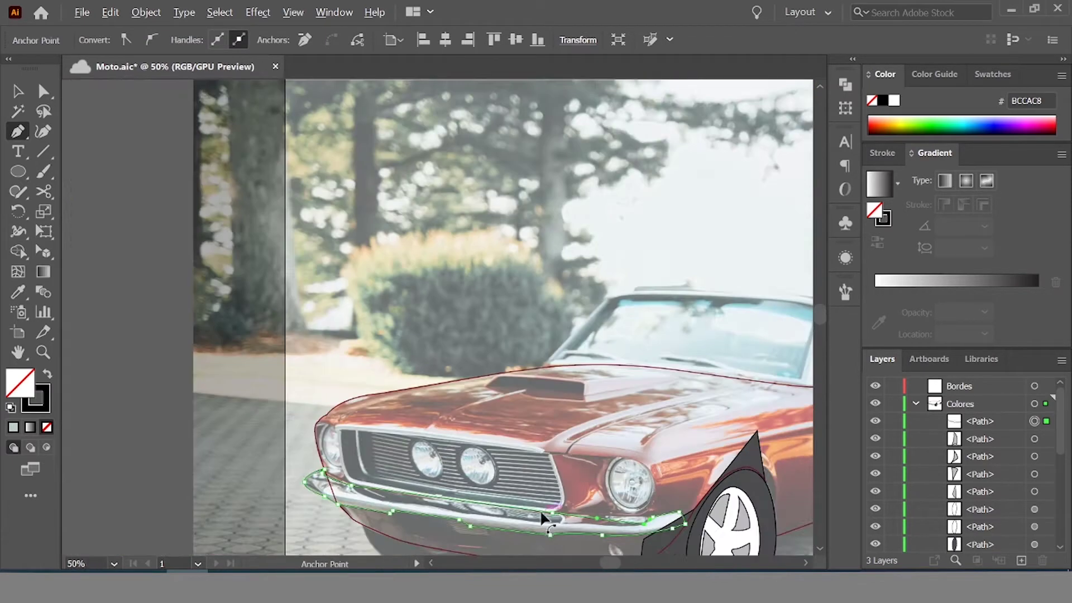
pyautogui.press(',')
pyautogui.press('v')
pyautogui.click(273, 420)
pyautogui.scroll(3, 180, 325)
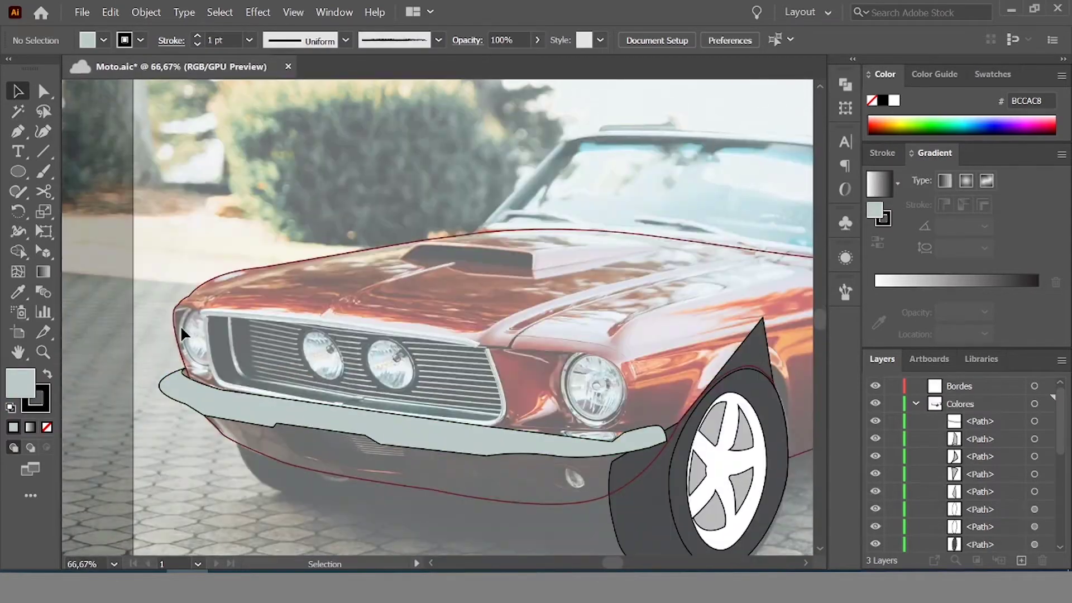
pyautogui.press('p')
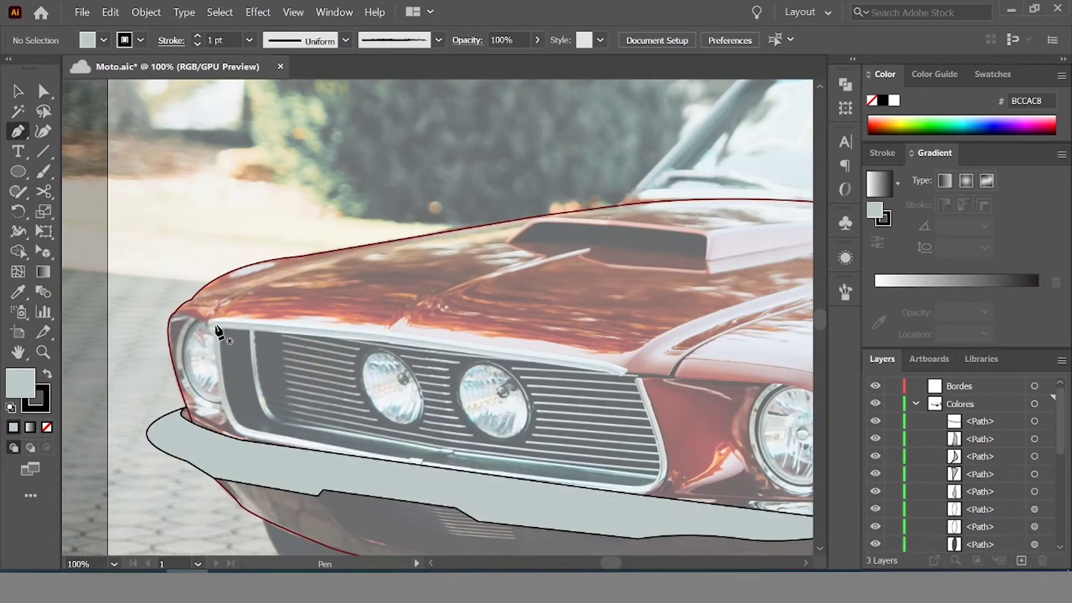
# Trace the grille's outer surround as a four-corner shape with no fill
pyautogui.click(215, 325)
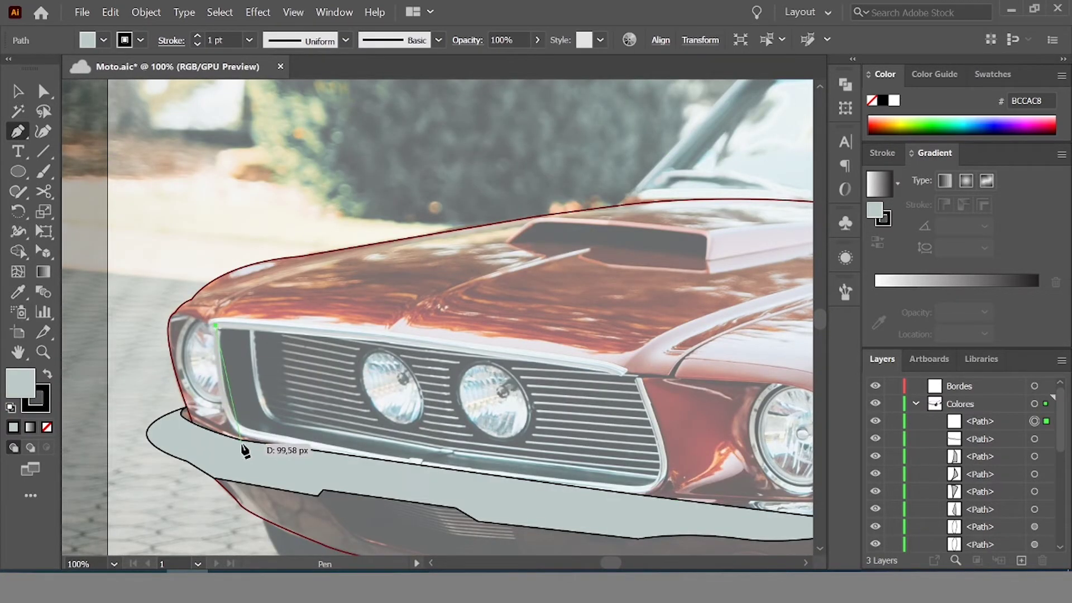
pyautogui.click(238, 434)
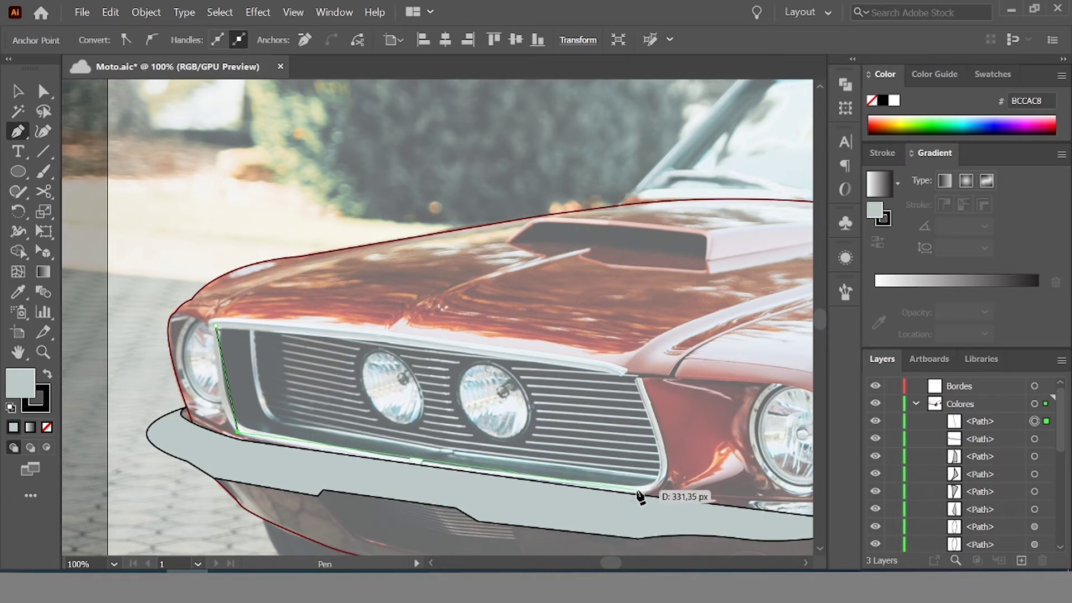
pyautogui.click(688, 510)
pyautogui.click(637, 375)
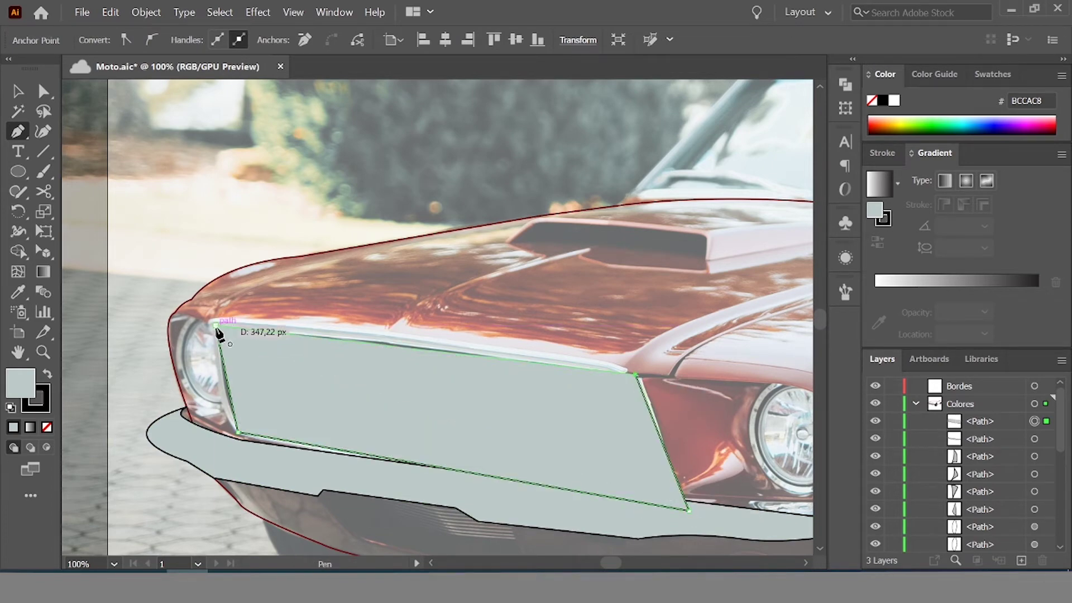
pyautogui.press('v')
pyautogui.click(47, 428)
# Change the stroke weight of the grille outline
pyautogui.click(343, 252)
pyautogui.scroll(1, 481, 293)
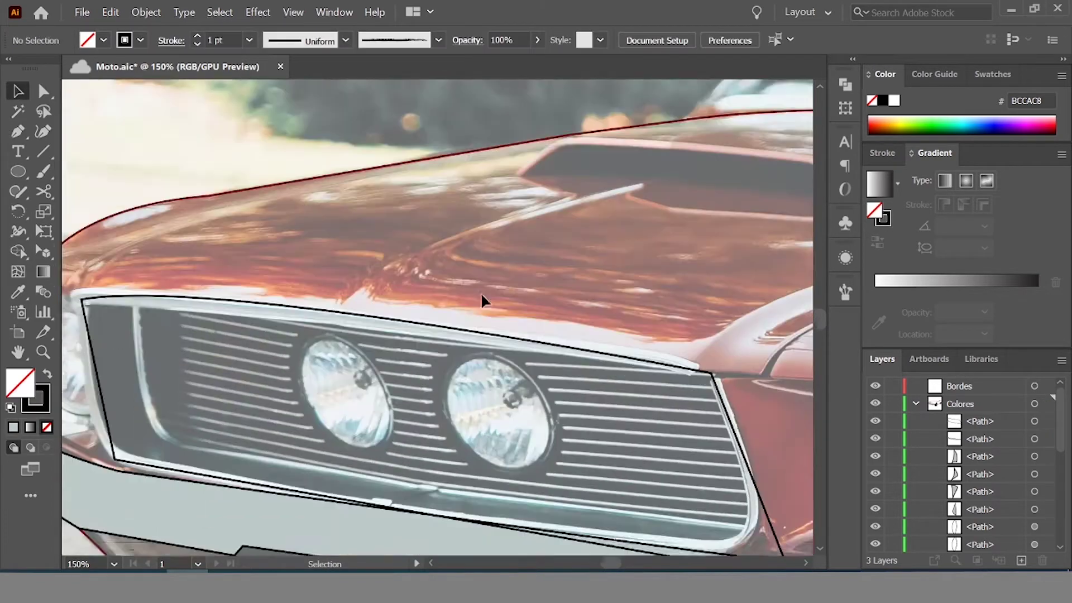
pyautogui.scroll(-2, 338, 213)
pyautogui.click(338, 249)
pyautogui.click(249, 40)
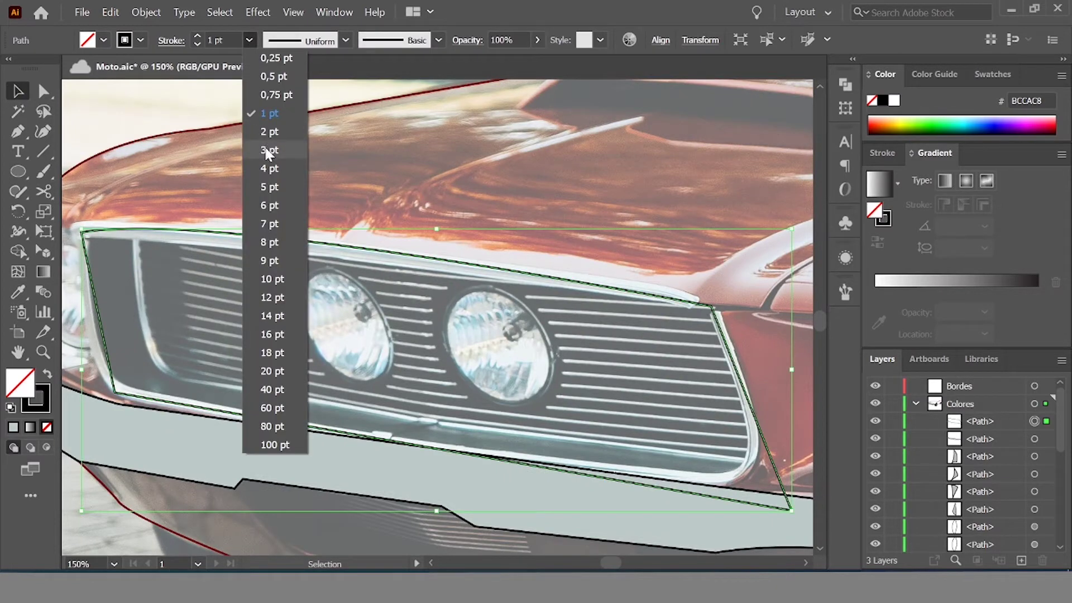
pyautogui.click(355, 137)
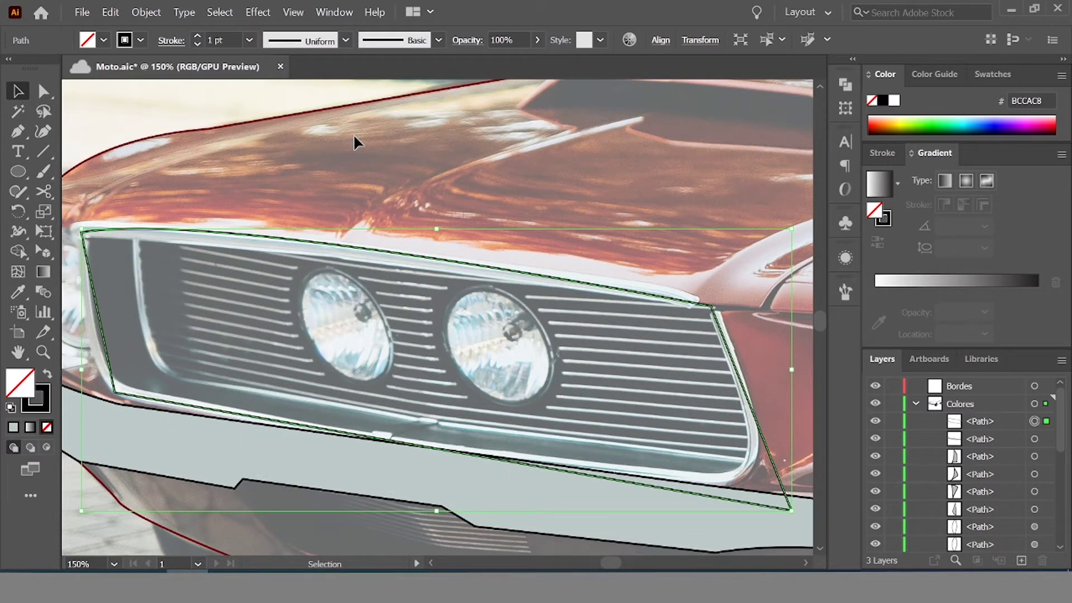
# Trace the grille's inner chrome frame and draw an ellipse around the left headlight
pyautogui.press('a')
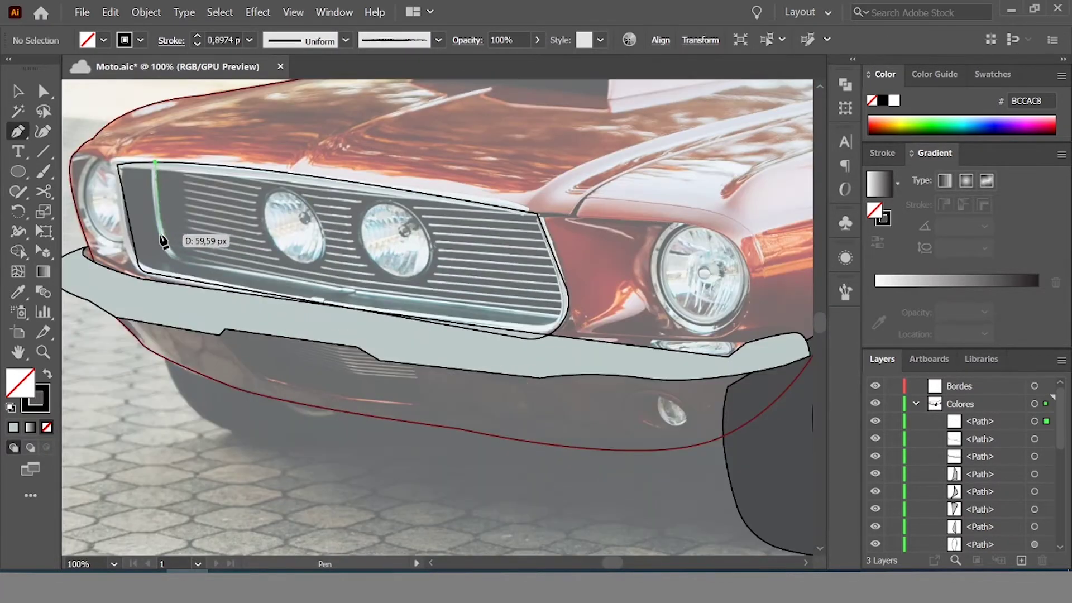
pyautogui.moveTo(203, 268); pyautogui.dragTo(253, 275)
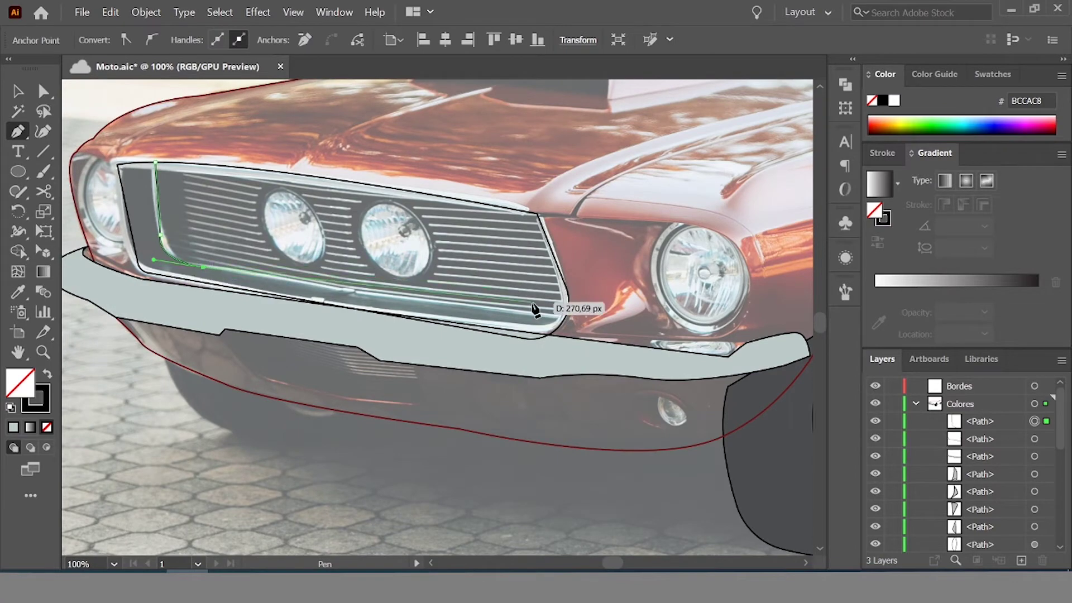
pyautogui.click(563, 323)
pyautogui.scroll(1, 562, 322)
pyautogui.scroll(1, 560, 313)
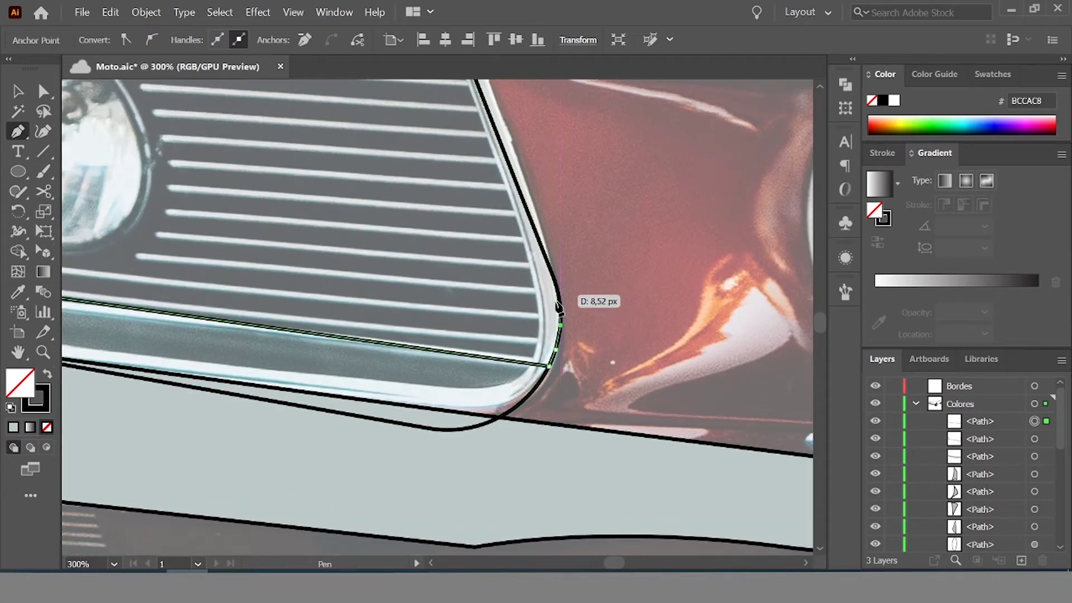
pyautogui.scroll(2, 529, 246)
pyautogui.click(468, 119)
pyautogui.scroll(2, 351, 162)
pyautogui.scroll(-2, 282, 144)
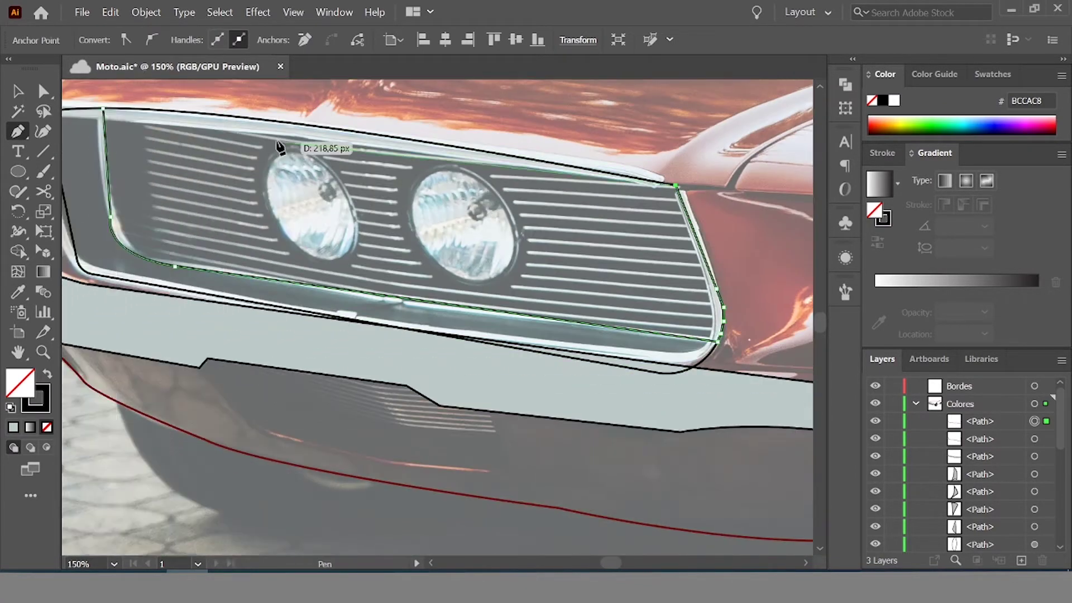
pyautogui.scroll(1, 556, 161)
pyautogui.scroll(-1, 557, 162)
pyautogui.press('l')
pyautogui.moveTo(323, 180); pyautogui.dragTo(429, 296)
# Reshape the left headlight ellipse into a tilted egg shape fitting the lamp
pyautogui.press('v')
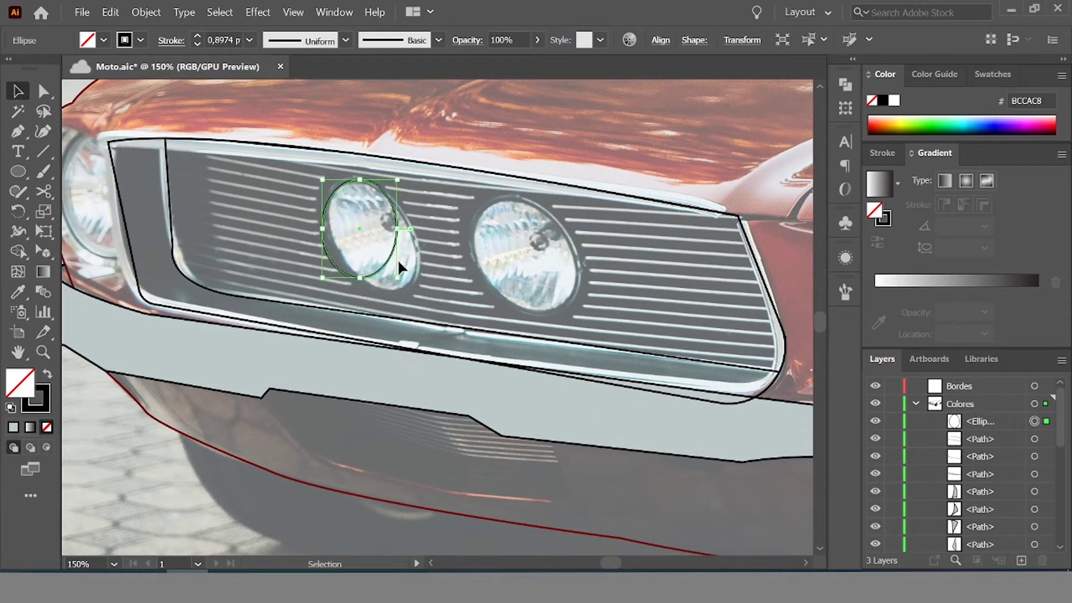
pyautogui.moveTo(375, 180); pyautogui.dragTo(354, 180)
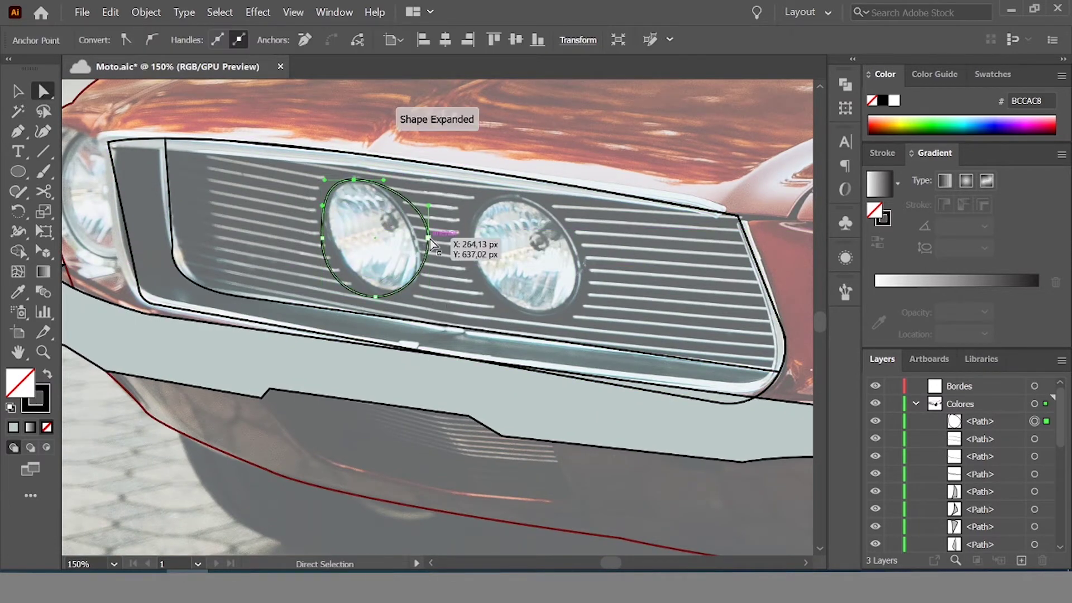
pyautogui.scroll(1, 416, 262)
pyautogui.moveTo(360, 306); pyautogui.dragTo(419, 302)
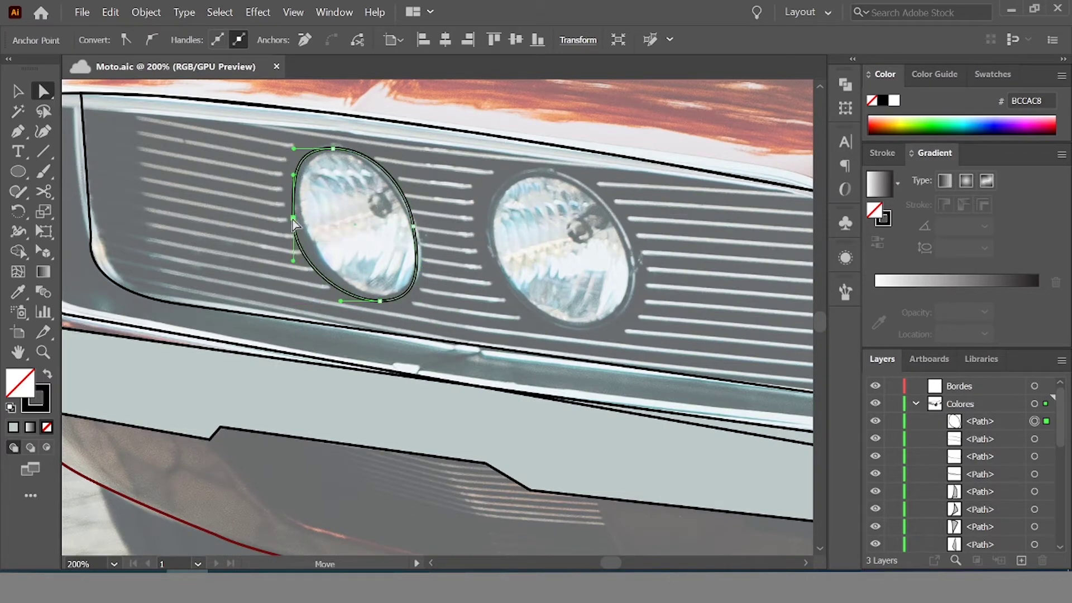
pyautogui.scroll(-1, 875, 490)
pyautogui.click(875, 544)
pyautogui.hotkey('ctrl', '1')
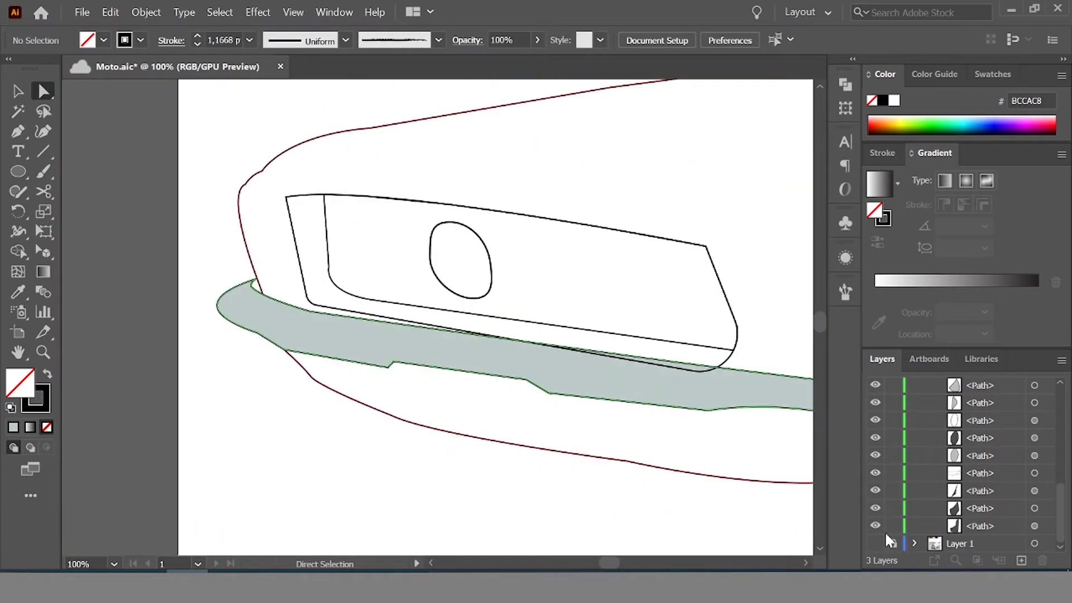
pyautogui.click(875, 543)
pyautogui.scroll(3, 506, 307)
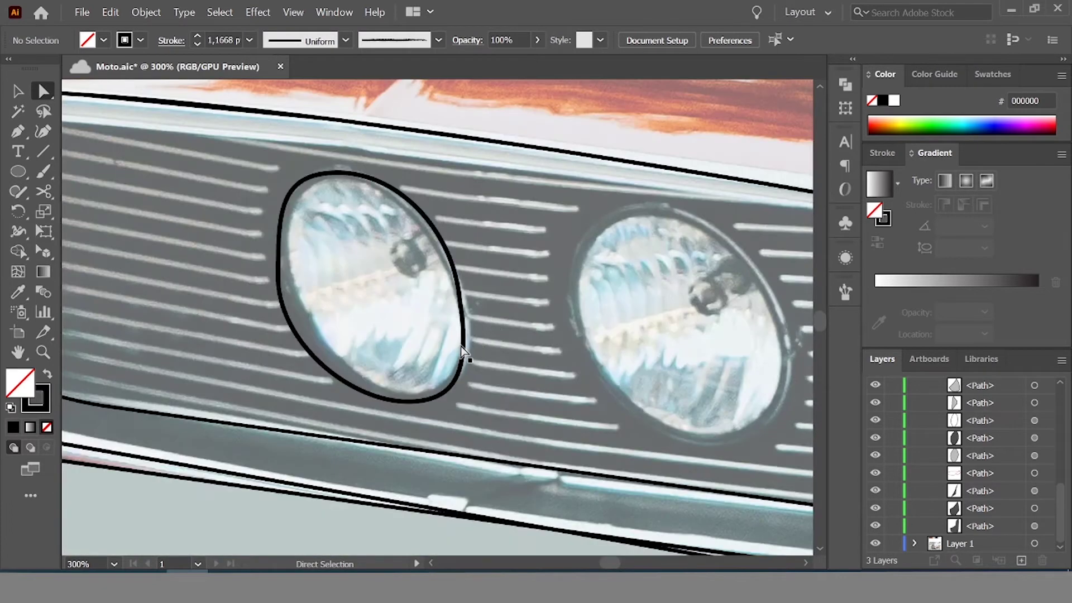
# Copy the headlight outline onto the right headlight and adjust its points
pyautogui.press('v')
pyautogui.moveTo(460, 346); pyautogui.dragTo(759, 382)
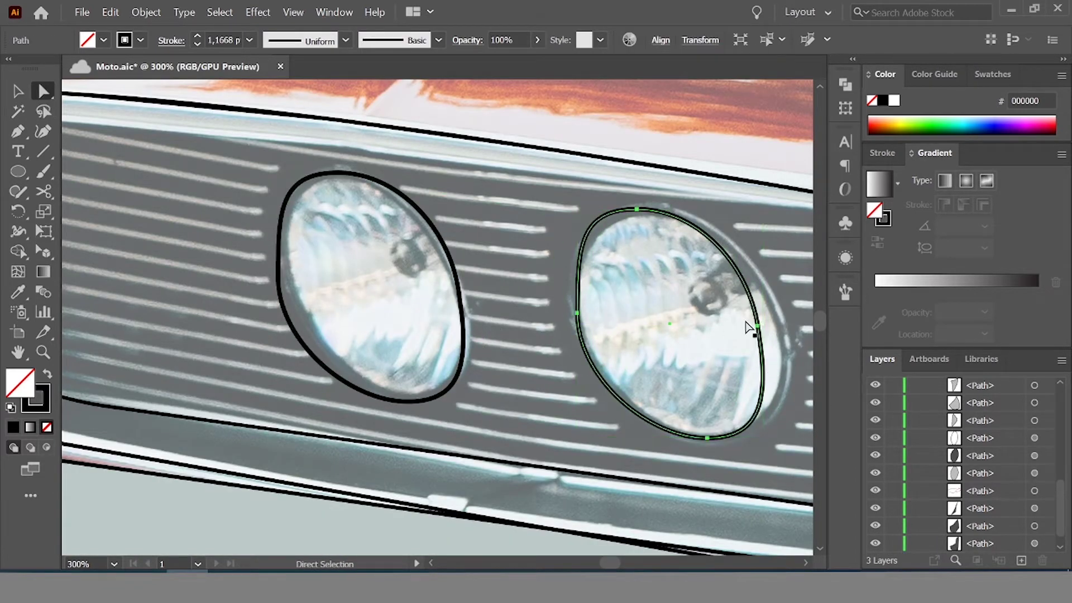
pyautogui.click(756, 326)
pyautogui.scroll(-3, 763, 321)
pyautogui.scroll(2, 441, 336)
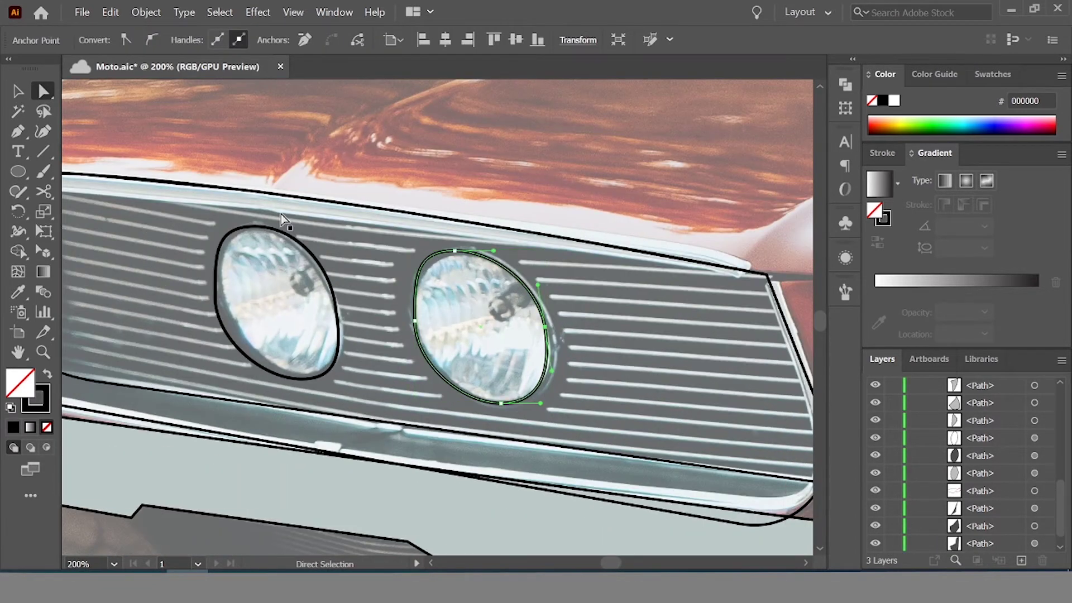
# Add a small solid black bulb dot inside each grille headlight
pyautogui.click(18, 171)
pyautogui.scroll(3, 285, 296)
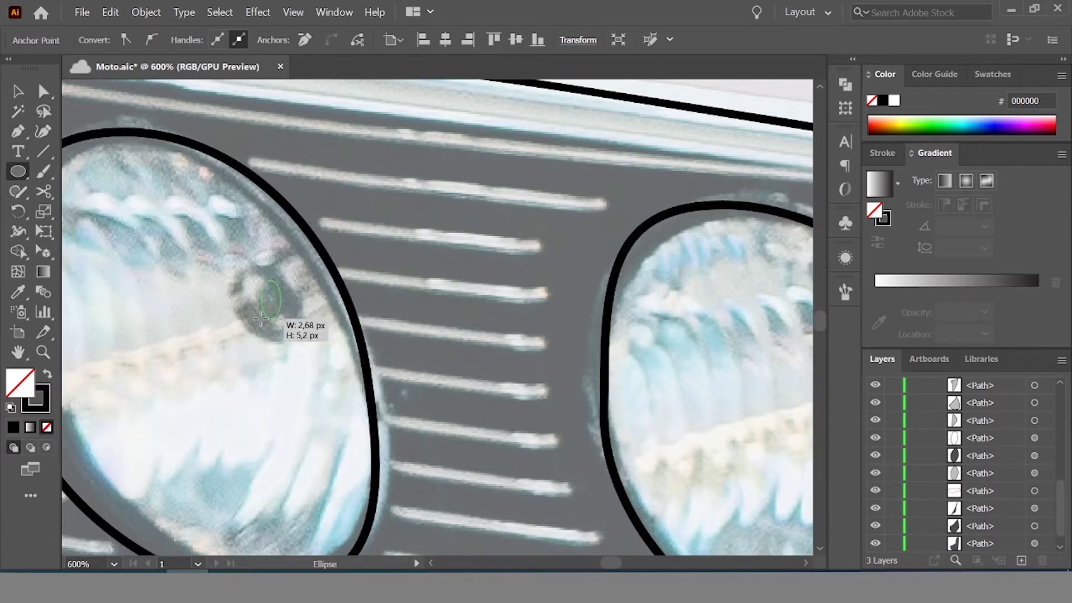
pyautogui.moveTo(260, 318); pyautogui.dragTo(219, 348)
pyautogui.moveTo(295, 324); pyautogui.dragTo(679, 397)
pyautogui.hotkey('shift', 'x')
pyautogui.hotkey('ctrl', 'shift', 'a')
pyautogui.hotkey('ctrl', '-')
pyautogui.hotkey('ctrl', '-')
pyautogui.hotkey('ctrl', '-')
pyautogui.press('p')
pyautogui.hotkey('shift', 'x')
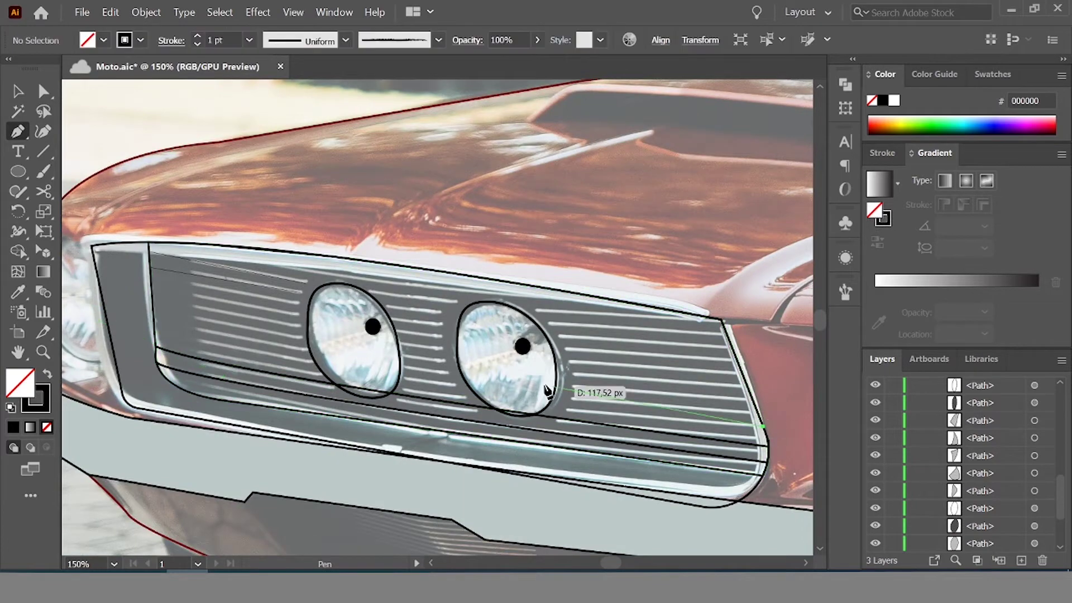
# Draw curved lines along the grille bars and toggle the photo to check them
pyautogui.moveTo(74, 291); pyautogui.dragTo(73, 292)
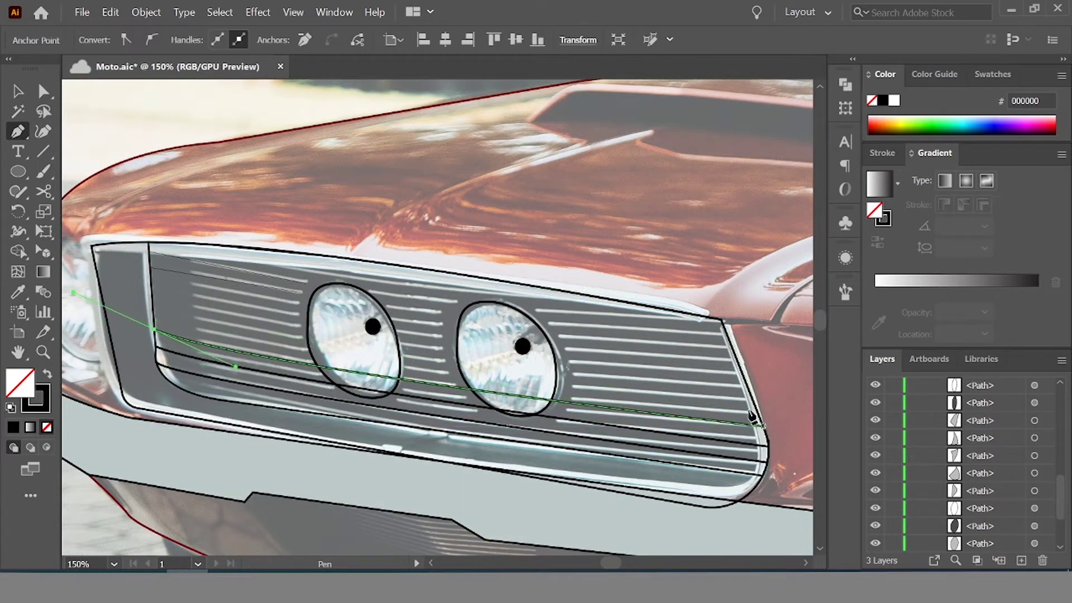
pyautogui.moveTo(759, 414); pyautogui.dragTo(148, 324)
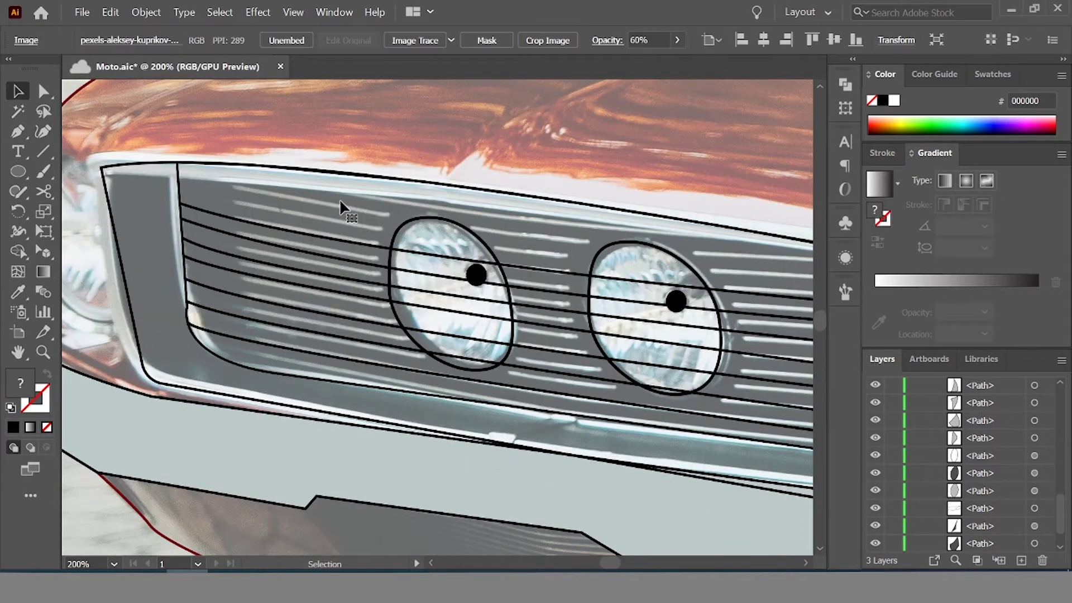
pyautogui.click(336, 223)
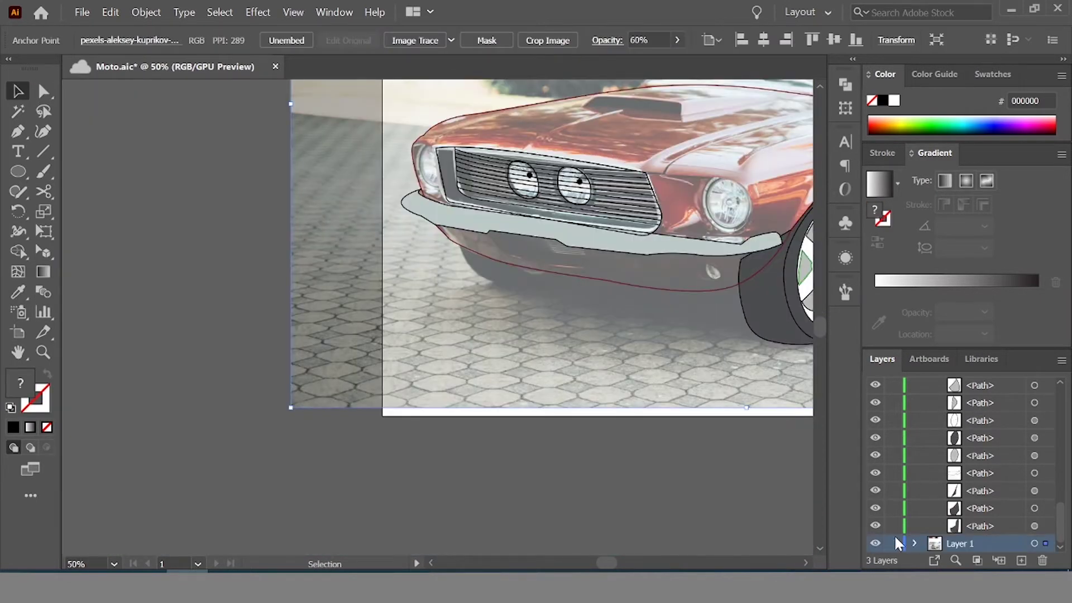
pyautogui.click(875, 544)
# Hide the photo layer and select the two grille headlight outlines
pyautogui.click(915, 402)
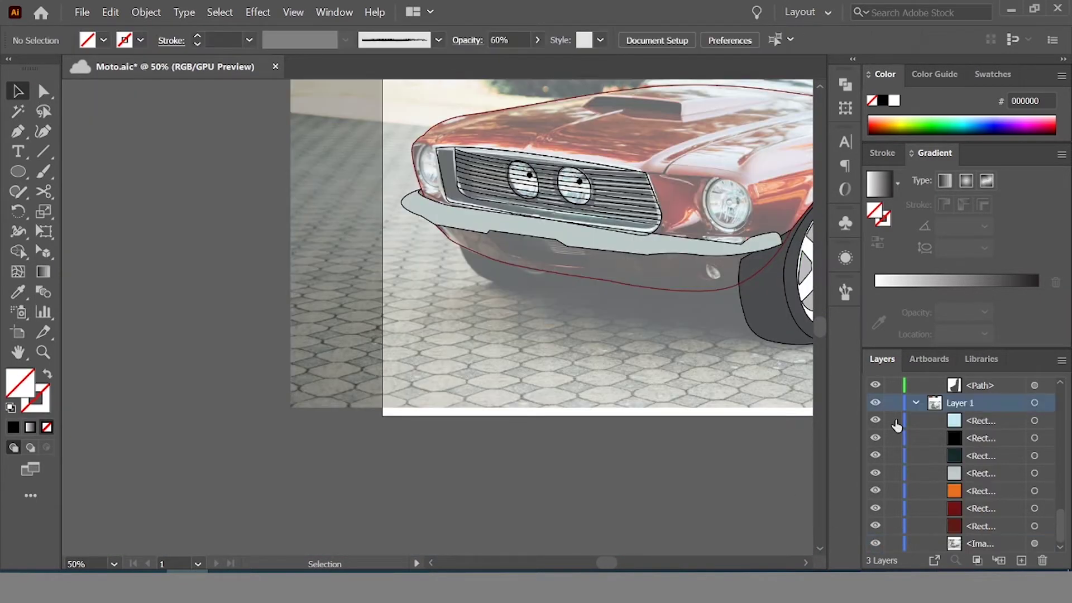
pyautogui.scroll(2, 782, 447)
pyautogui.click(916, 403)
pyautogui.click(875, 544)
pyautogui.scroll(2, 527, 438)
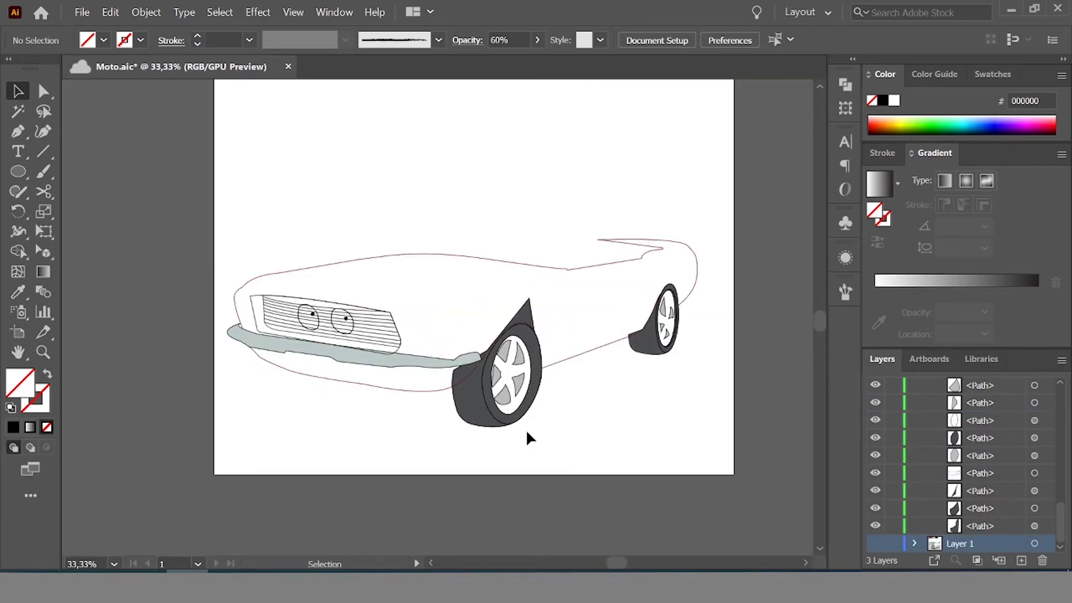
pyautogui.scroll(4, 358, 310)
pyautogui.click(358, 309)
pyautogui.keyDown('shift'); pyautogui.click(441, 268); pyautogui.keyUp('shift')
pyautogui.rightClick(436, 253)
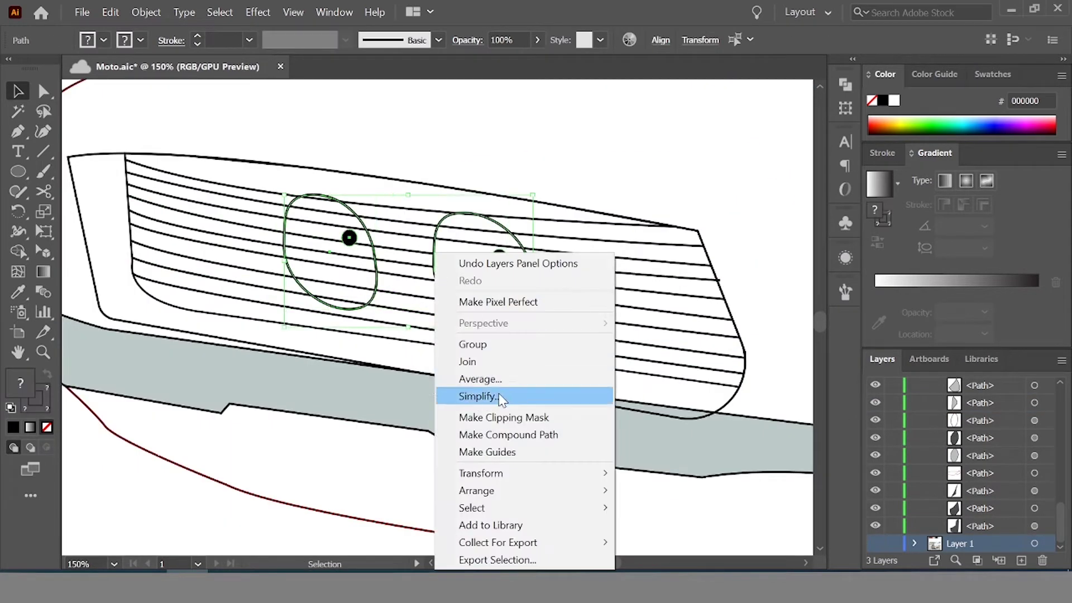
pyautogui.click(697, 440)
# Fill both grille headlights pale teal #B9DBD5, sampling the colour for the right one
pyautogui.click(146, 489)
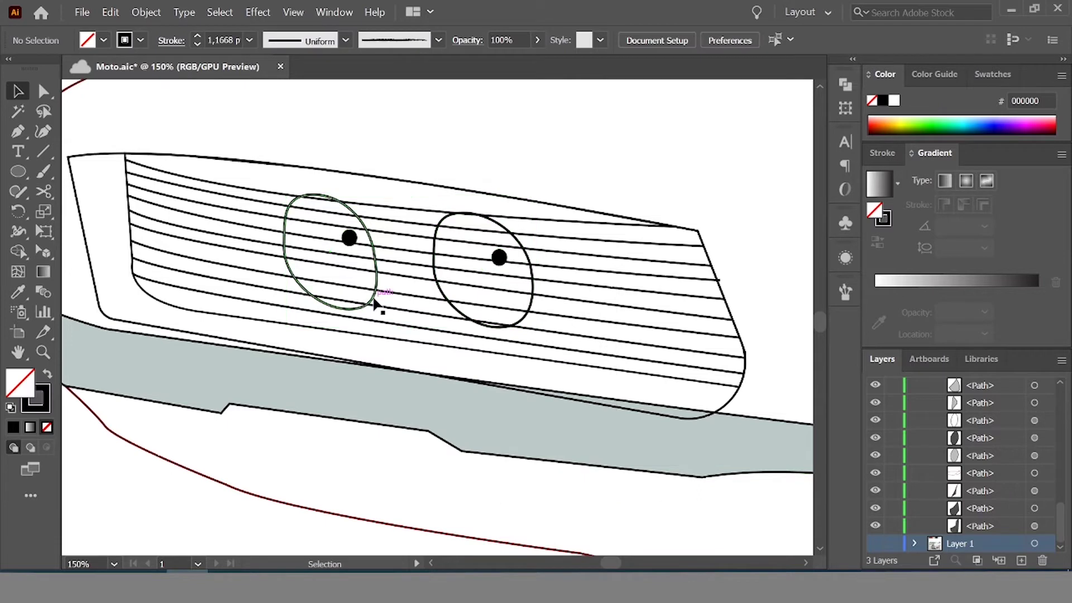
pyautogui.click(374, 296)
pyautogui.hotkey('shift', 'x')
pyautogui.doubleClick(20, 383)
pyautogui.click(84, 67)
pyautogui.click(53, 88)
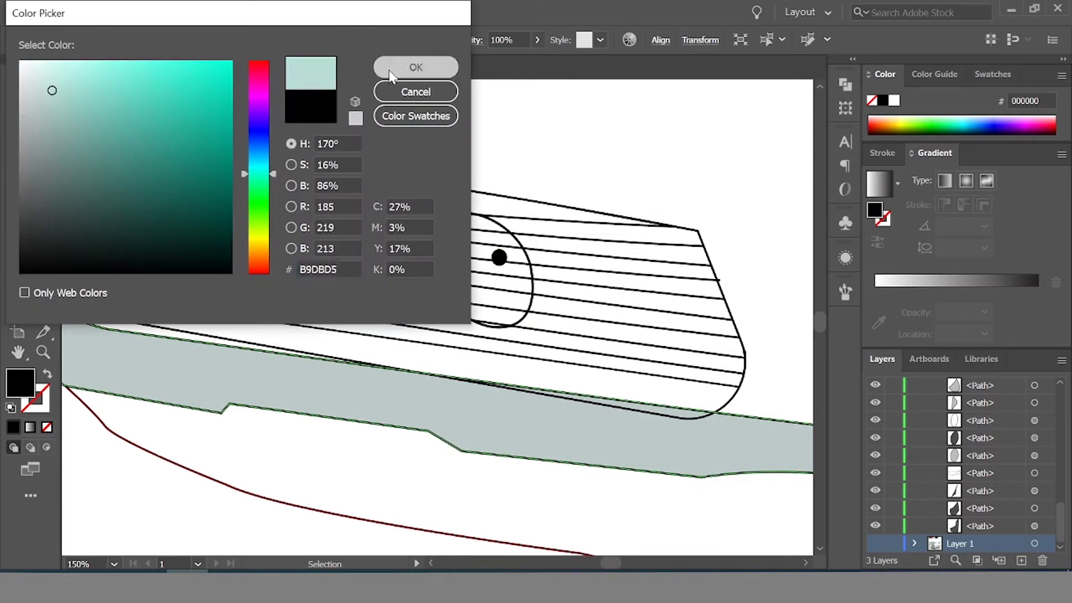
pyautogui.click(416, 67)
pyautogui.press('i')
pyautogui.click(257, 241)
pyautogui.press('v')
# Fill the grille dark grey and make the grille bar lines white
pyautogui.hotkey('ctrl', '-')
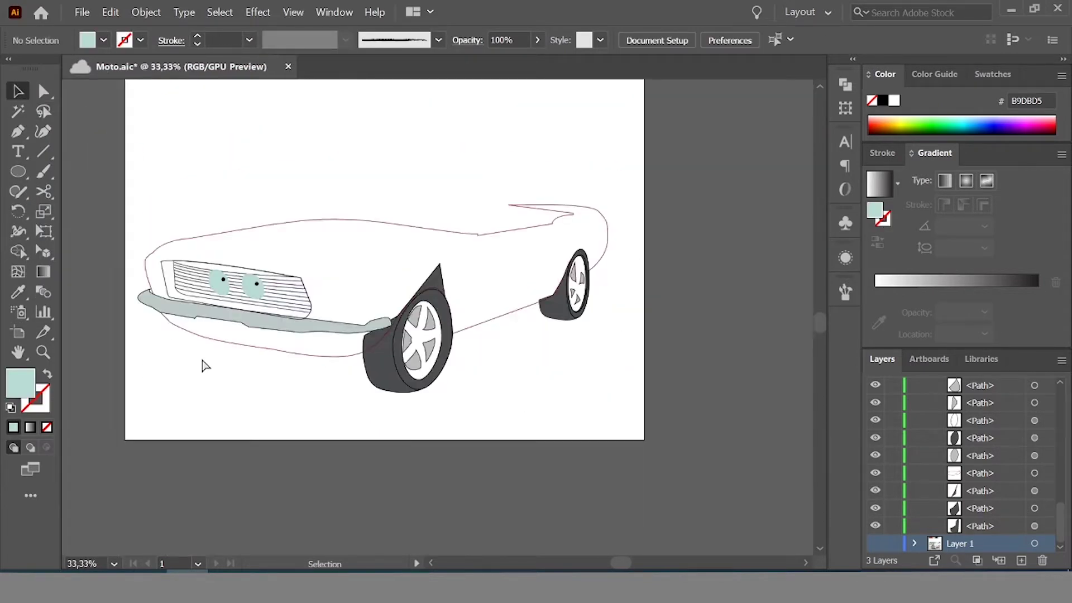
pyautogui.hotkey('ctrl', '+')
pyautogui.hotkey('ctrl', '+')
pyautogui.hotkey('ctrl', '+')
pyautogui.click(246, 246)
pyautogui.click(49, 375)
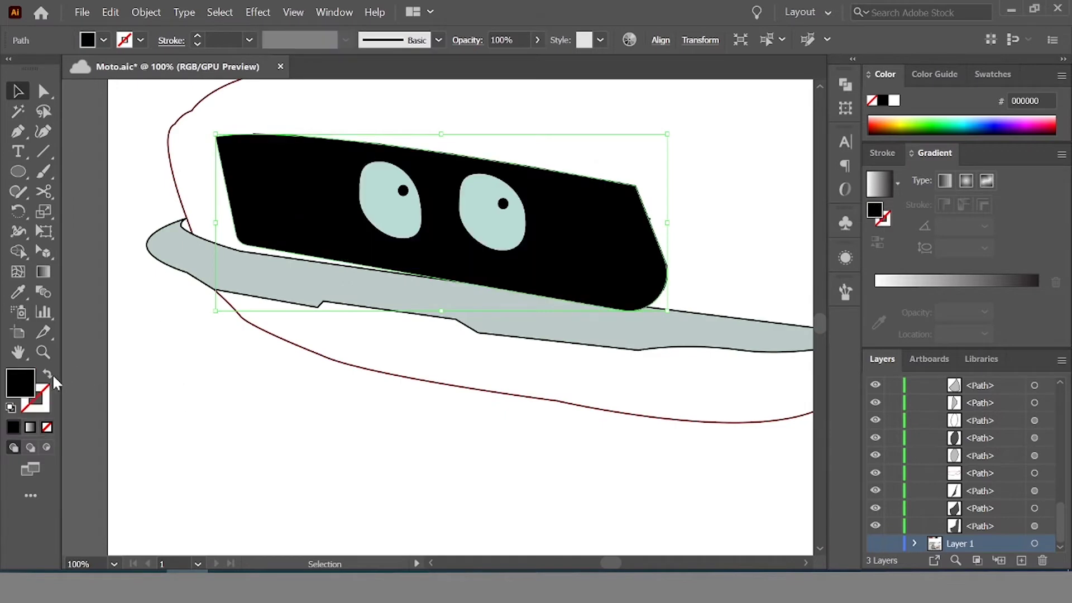
pyautogui.doubleClick(23, 383)
pyautogui.click(416, 67)
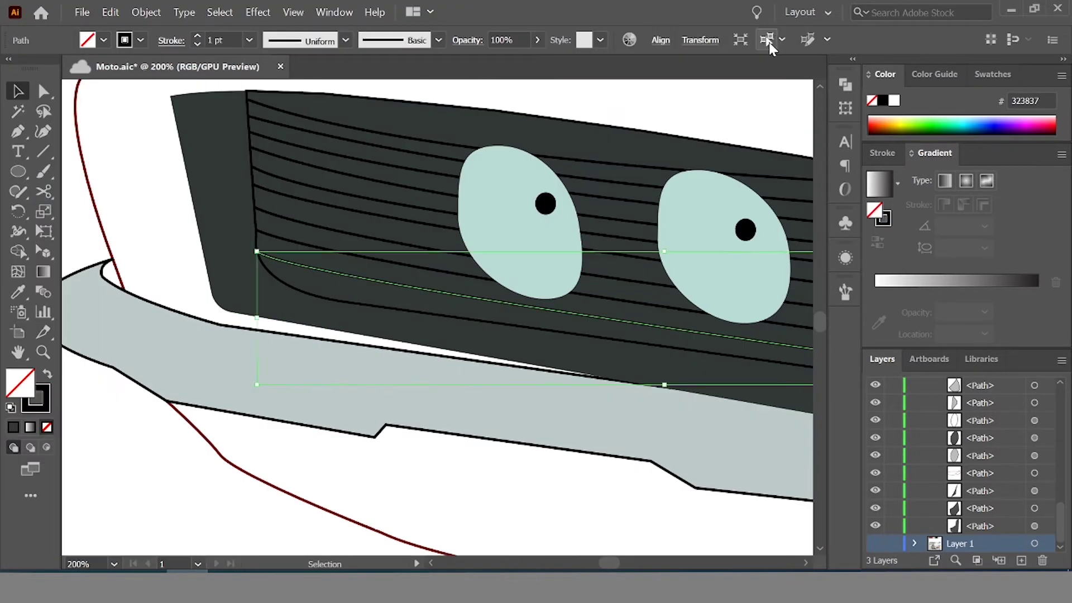
pyautogui.click(768, 42)
pyautogui.click(11, 410)
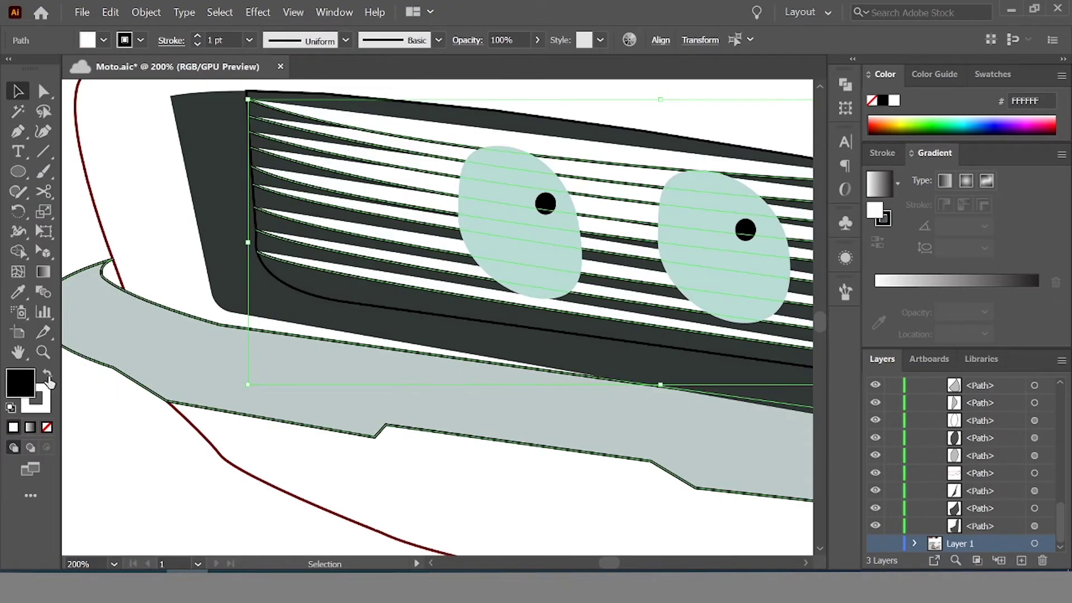
# Enlarge the teal ellipse over the side headlight
pyautogui.hotkey('ctrl', '1')
pyautogui.click(117, 468)
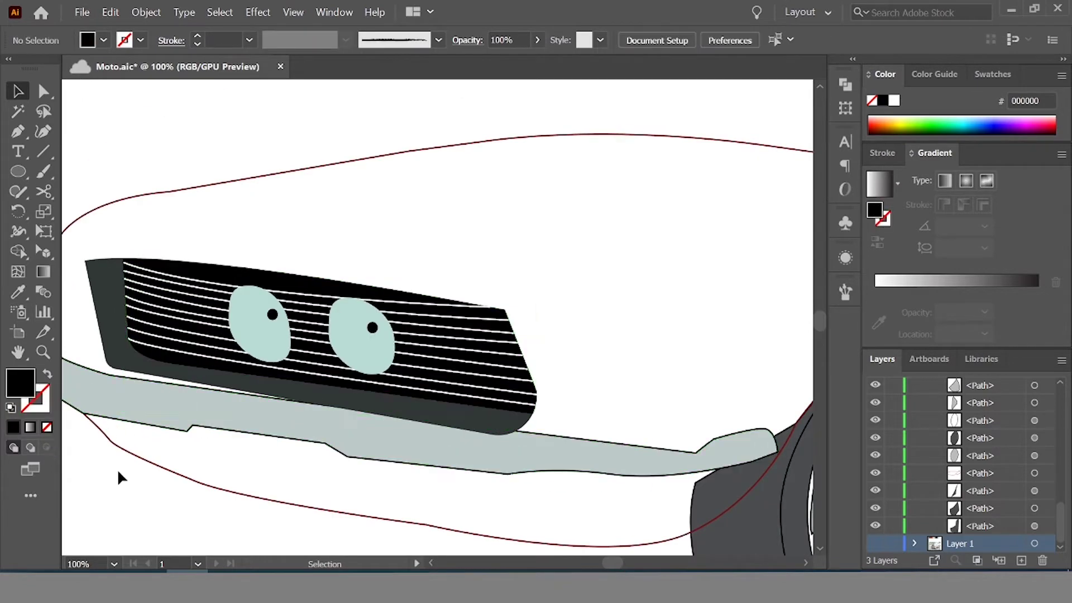
pyautogui.hotkey('ctrl', '-')
pyautogui.hotkey('ctrl', '-')
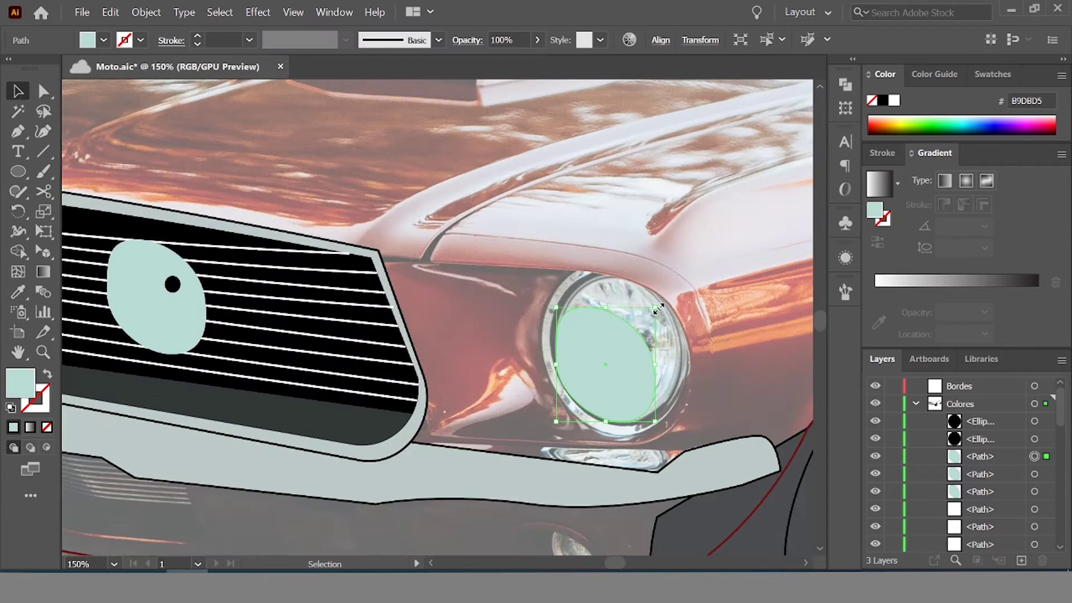
pyautogui.moveTo(657, 308); pyautogui.dragTo(693, 277)
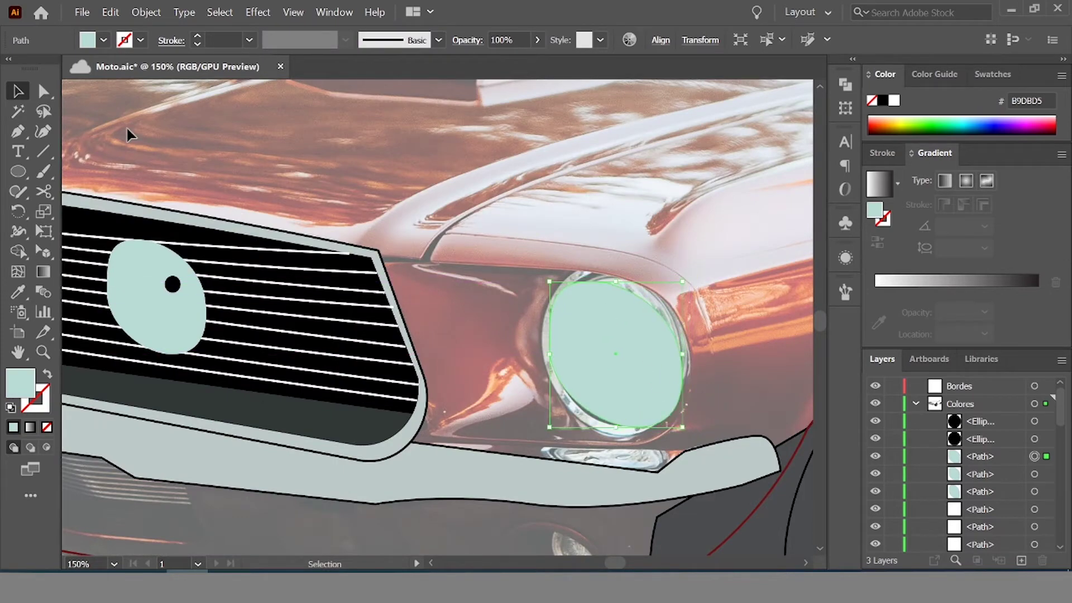
# Adjust the top and bottom anchor points of the headlight shape
pyautogui.press('a')
pyautogui.scroll(2, 609, 272)
pyautogui.moveTo(587, 296); pyautogui.dragTo(622, 286)
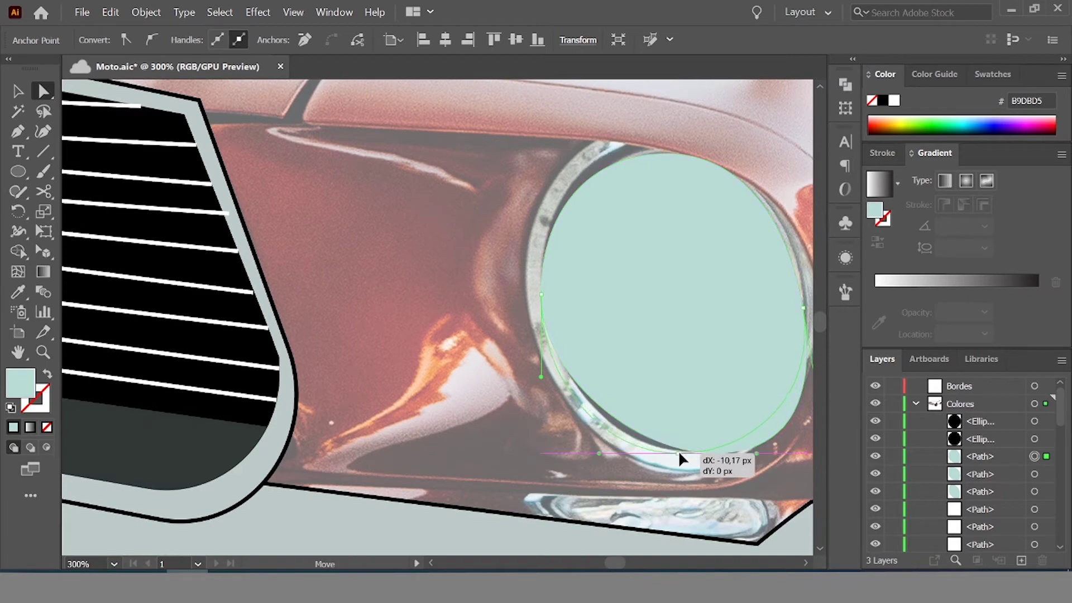
pyautogui.scroll(2, 677, 461)
pyautogui.moveTo(680, 459); pyautogui.dragTo(674, 455)
pyautogui.scroll(-2, 476, 406)
# Send the left headlight shape behind the grille pieces in the stacking order
pyautogui.press('v')
pyautogui.scroll(-2, 498, 400)
pyautogui.scroll(1, 269, 368)
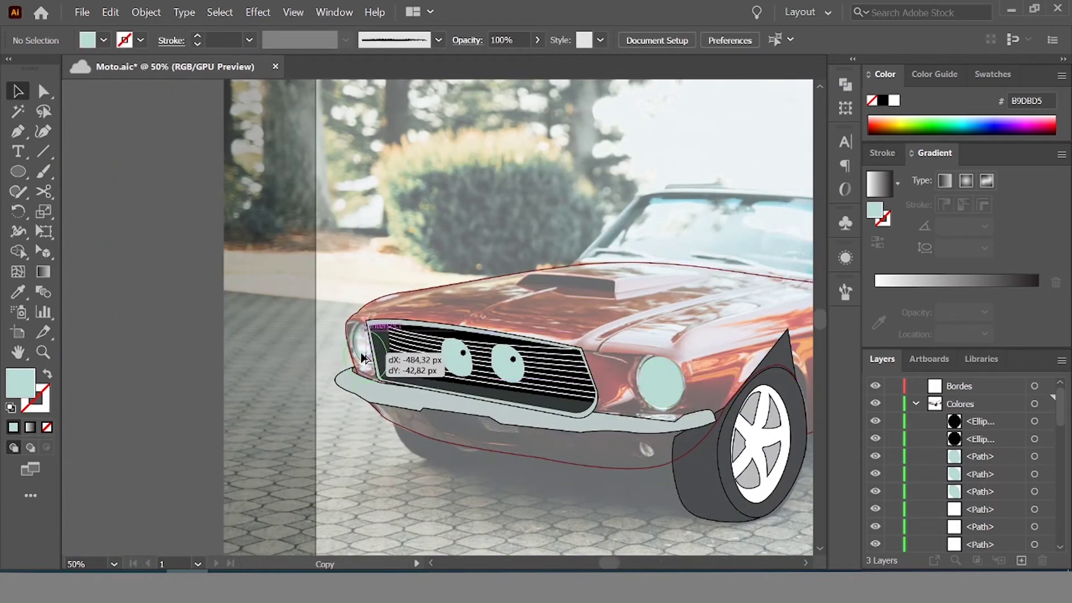
pyautogui.scroll(2, 269, 368)
pyautogui.scroll(-2, 614, 414)
pyautogui.scroll(-1, 614, 435)
pyautogui.rightClick(574, 463)
pyautogui.moveTo(614, 383)
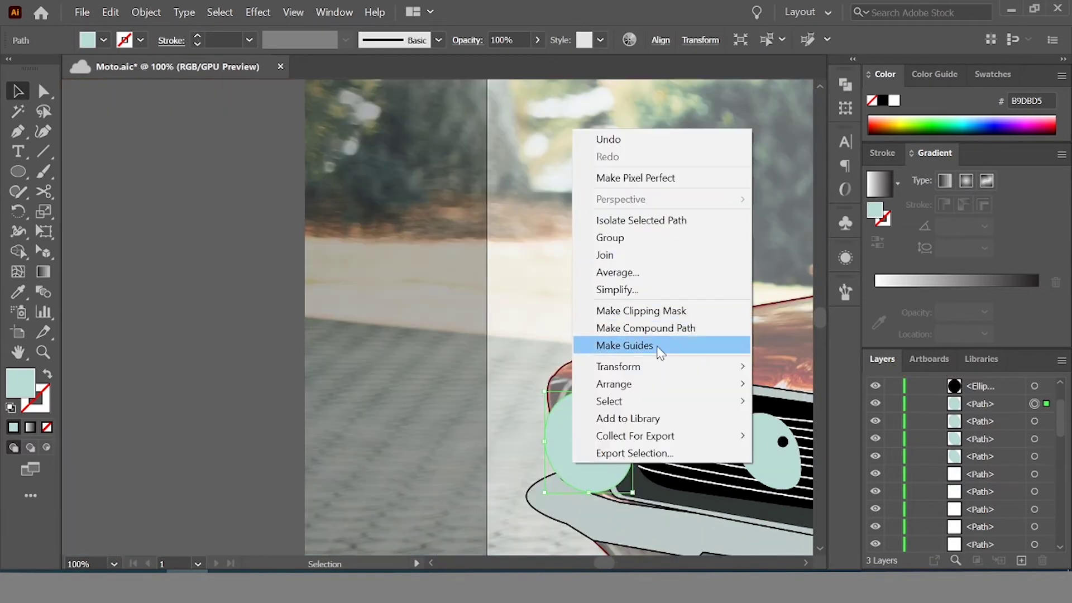
pyautogui.click(802, 436)
pyautogui.scroll(-1, 989, 503)
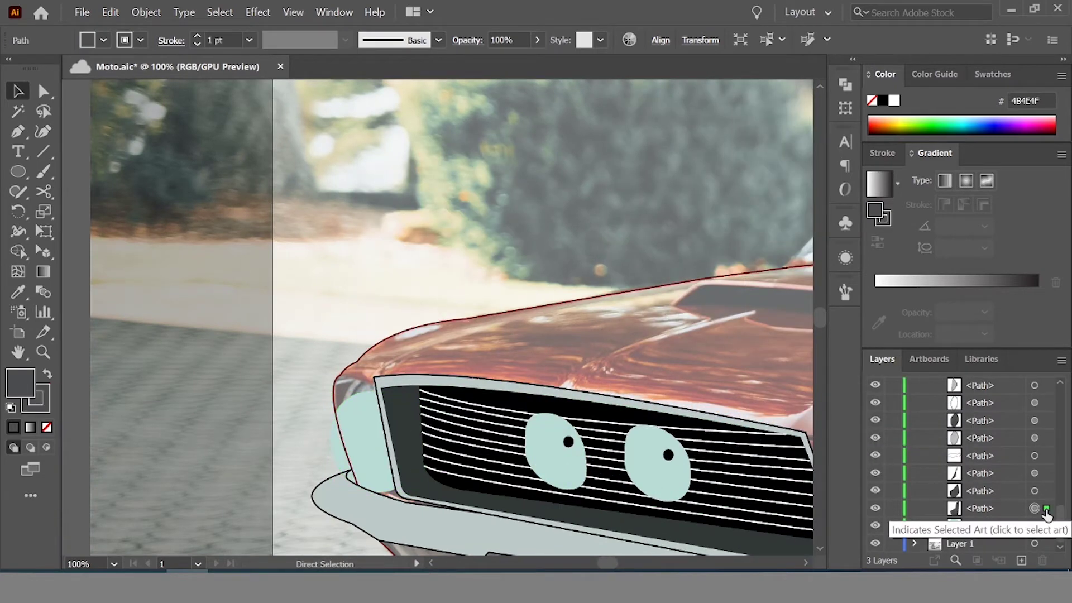
pyautogui.moveTo(1000, 510); pyautogui.dragTo(981, 431)
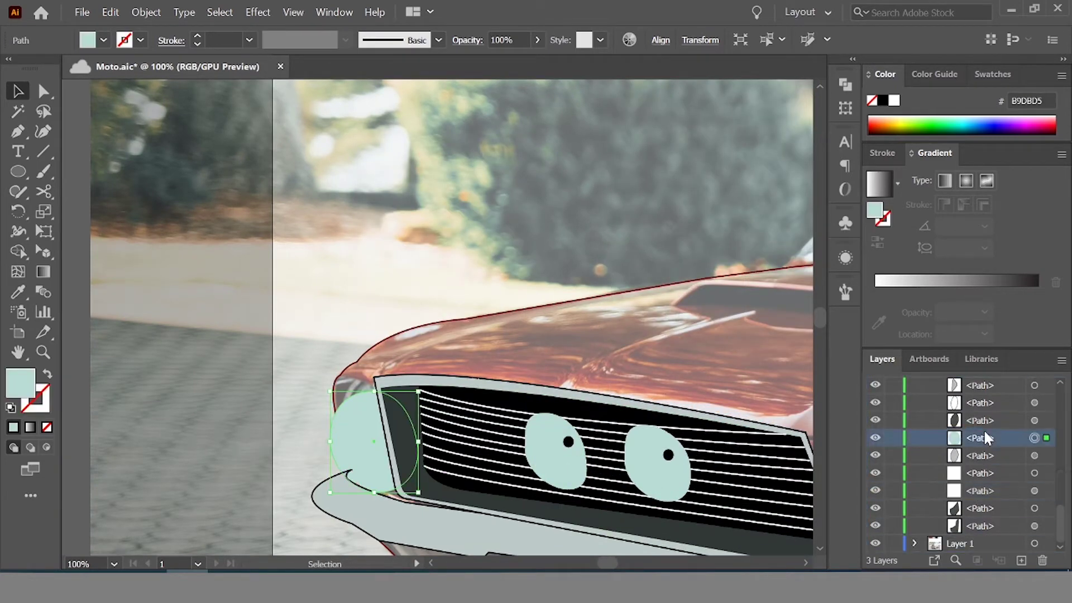
pyautogui.scroll(2, 342, 375)
# Fit the headlight's edges to the lamp rim and restore its light-blue fill
pyautogui.hotkey('shift', 'x')
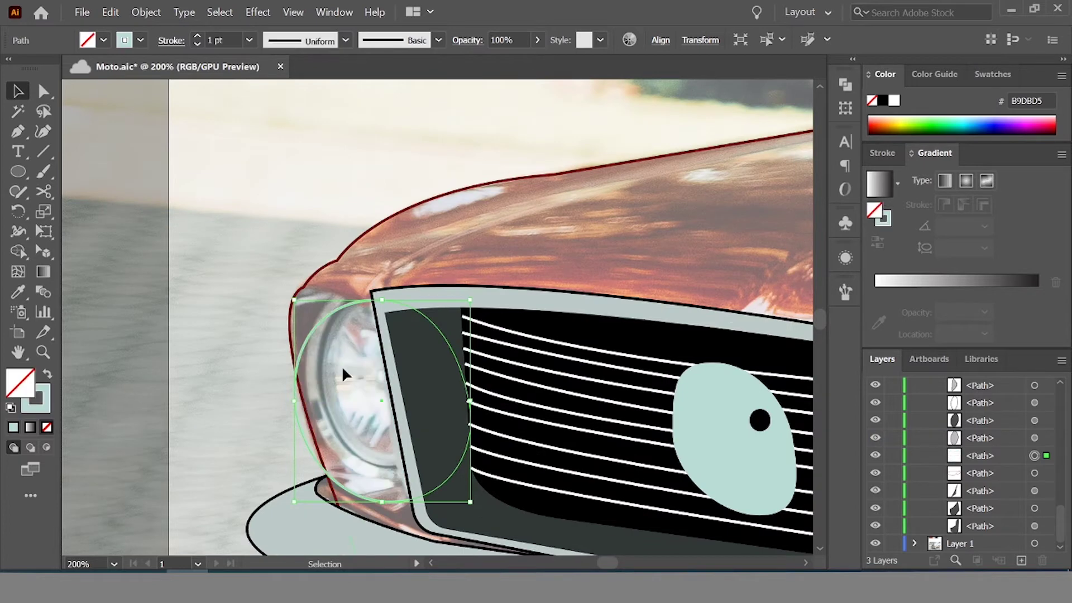
pyautogui.moveTo(295, 393); pyautogui.dragTo(319, 385)
pyautogui.moveTo(391, 501); pyautogui.dragTo(398, 467)
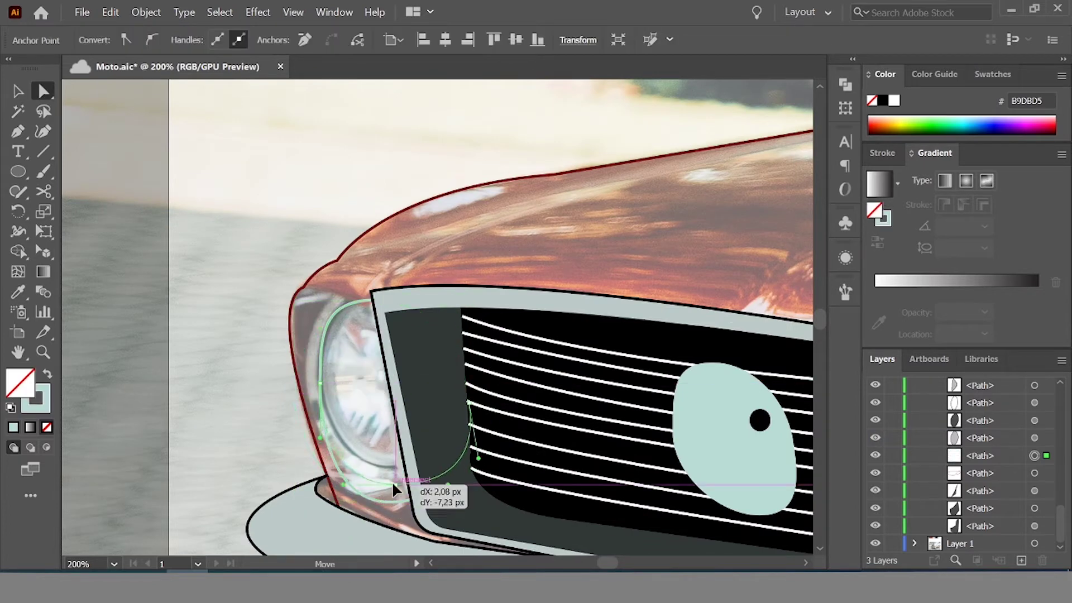
pyautogui.scroll(1, 470, 453)
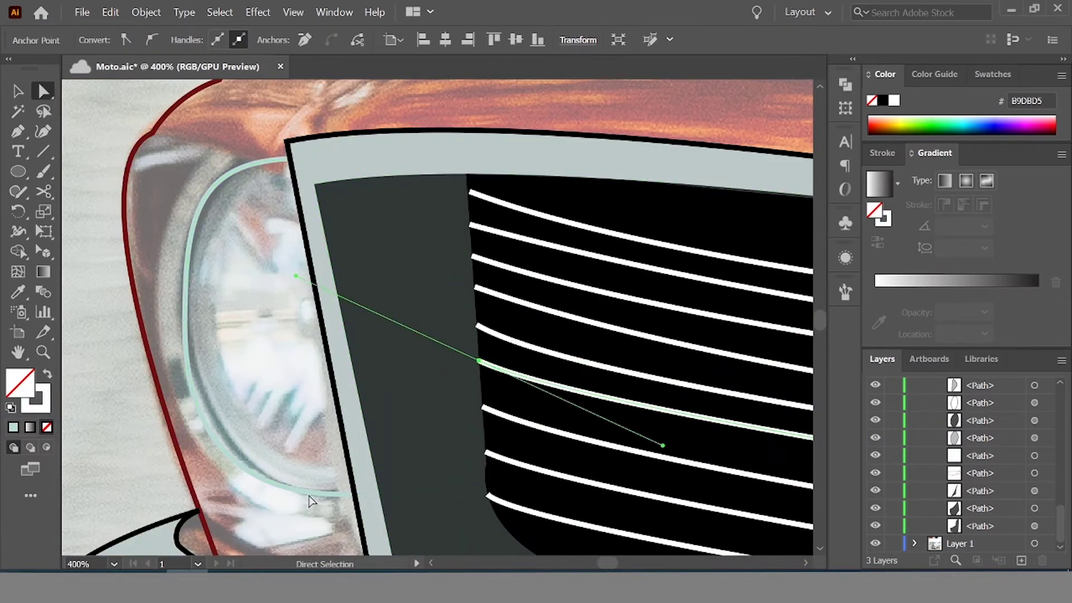
pyautogui.moveTo(482, 362); pyautogui.dragTo(429, 329)
pyautogui.press('v')
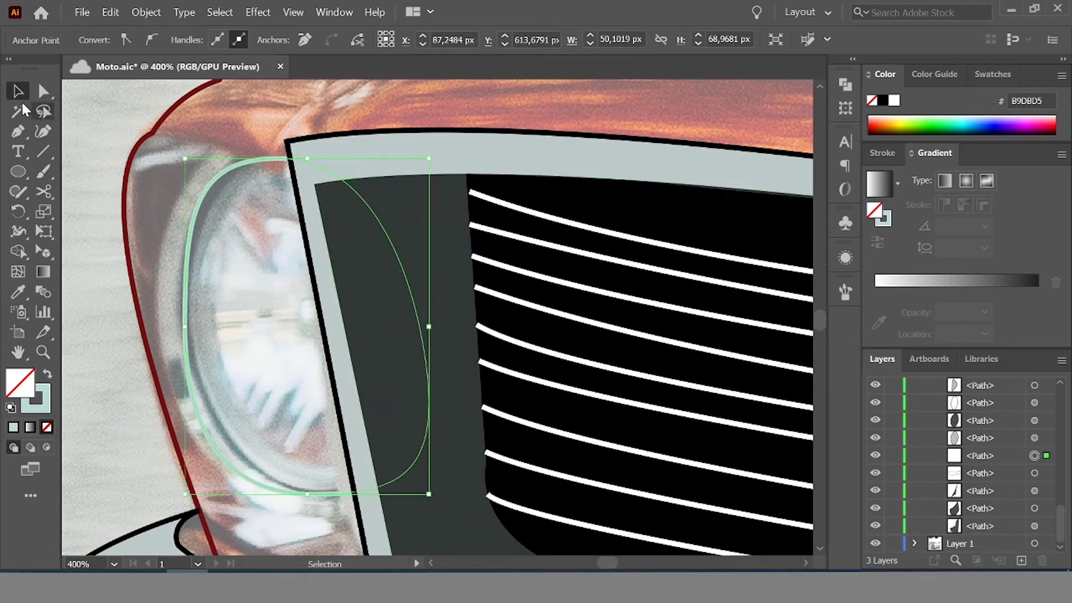
pyautogui.click(48, 375)
pyautogui.hotkey('ctrl', '1')
# Add a small black centre dot to the right headlight and copy it into the grille lamp
pyautogui.click(875, 544)
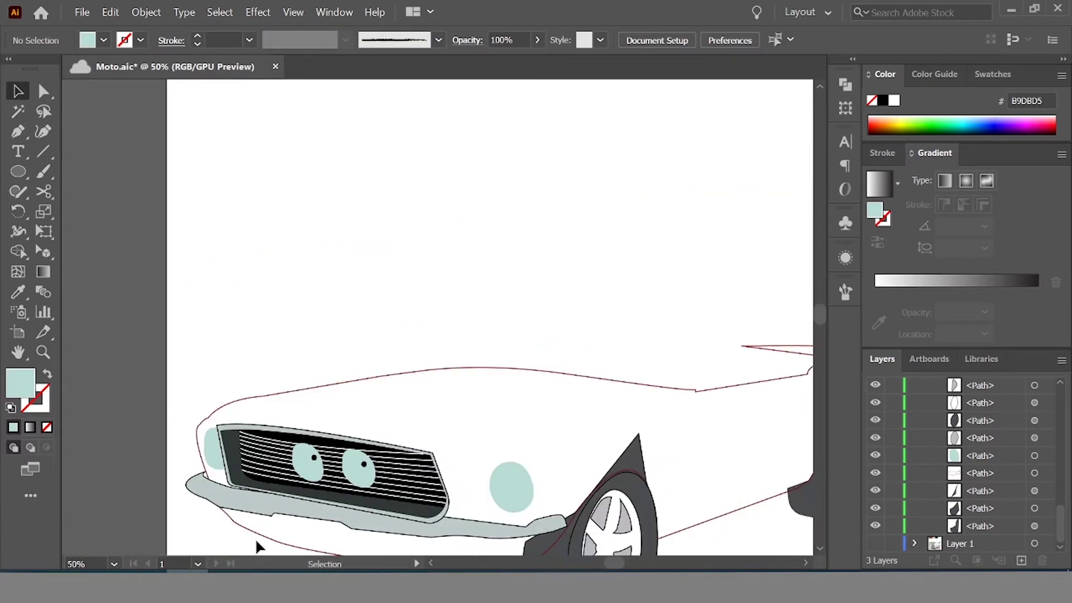
pyautogui.click(875, 543)
pyautogui.scroll(2, 511, 433)
pyautogui.moveTo(592, 425); pyautogui.dragTo(606, 438)
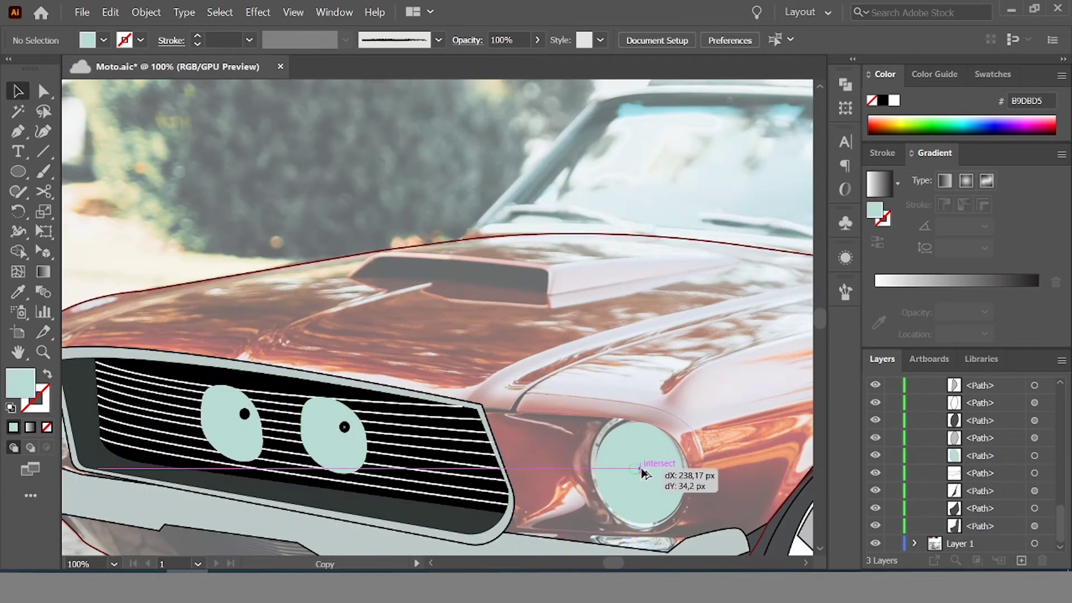
pyautogui.scroll(1, 614, 436)
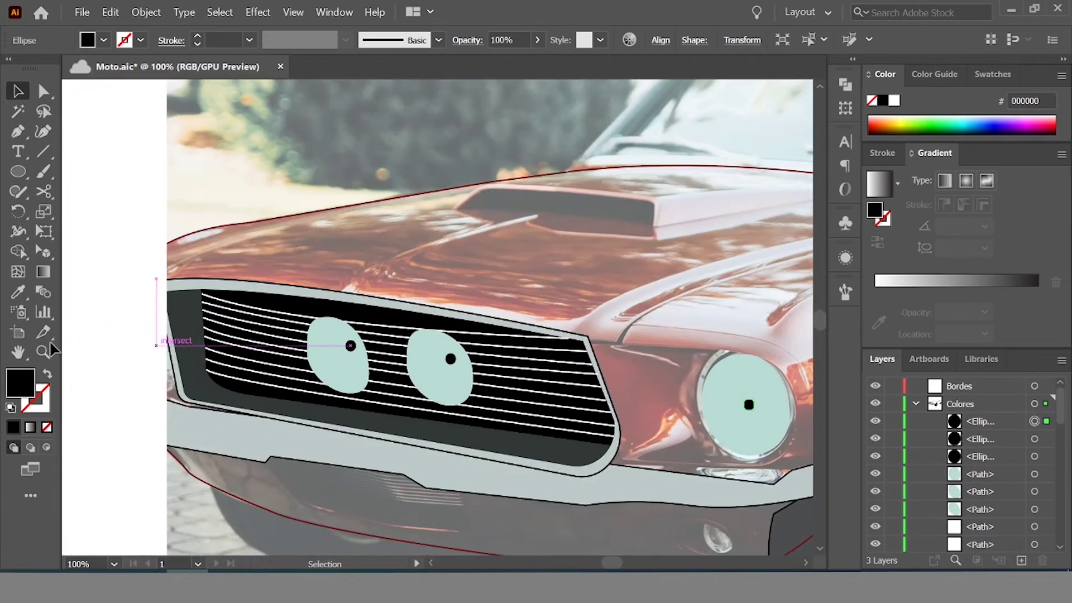
pyautogui.moveTo(350, 345); pyautogui.dragTo(157, 345)
pyautogui.scroll(3, 156, 346)
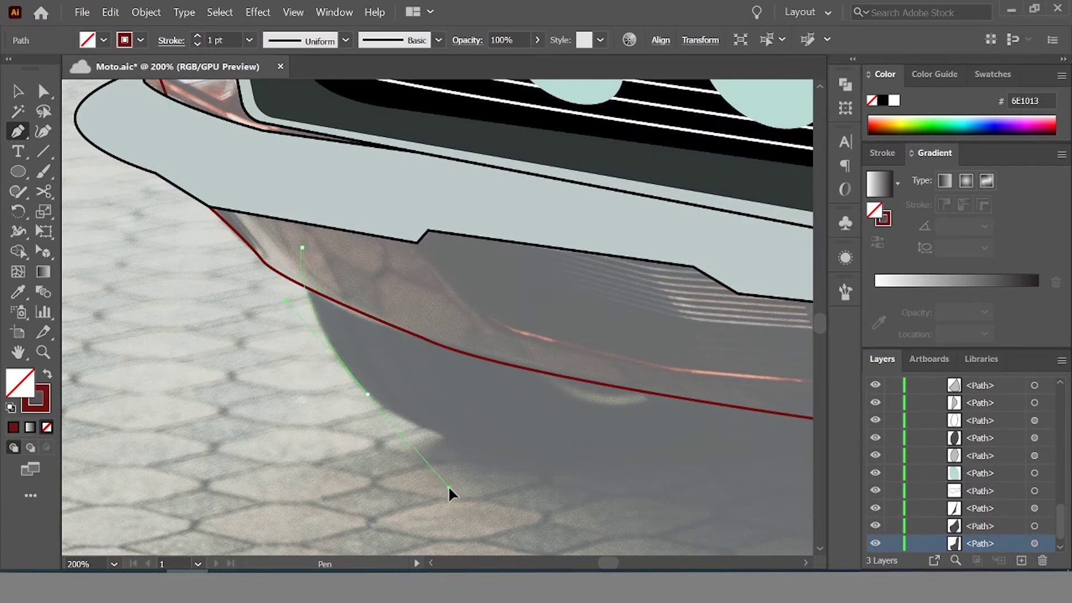
# Trace the lower valance below the bumper as a closed curved outline
pyautogui.moveTo(449, 492); pyautogui.dragTo(426, 452)
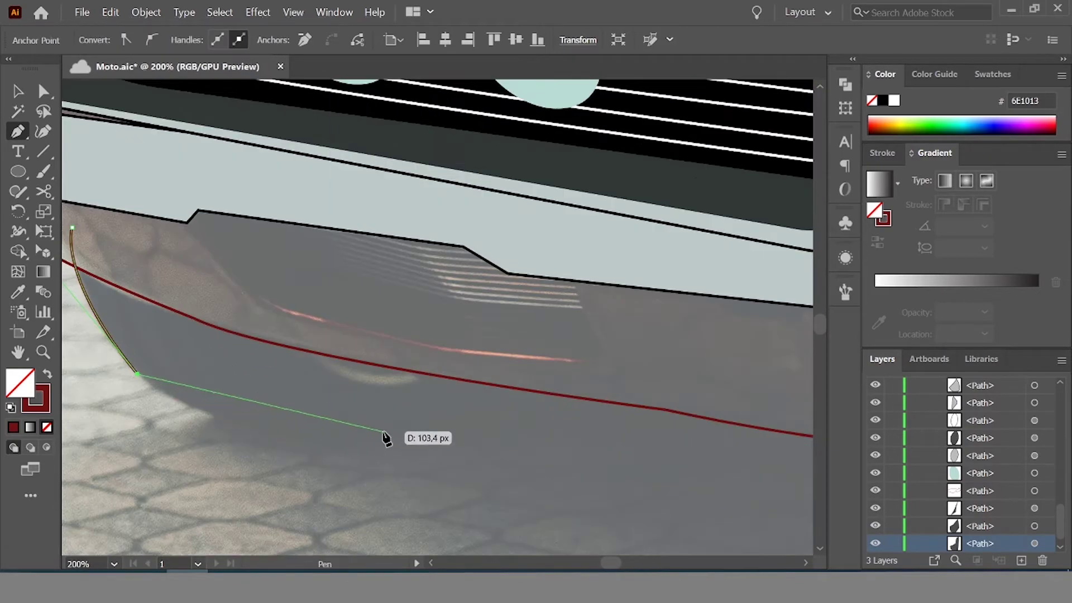
pyautogui.moveTo(384, 430)
pyautogui.mouseDown()
pyautogui.moveTo(552, 425)
pyautogui.moveTo(582, 410)
pyautogui.mouseUp()
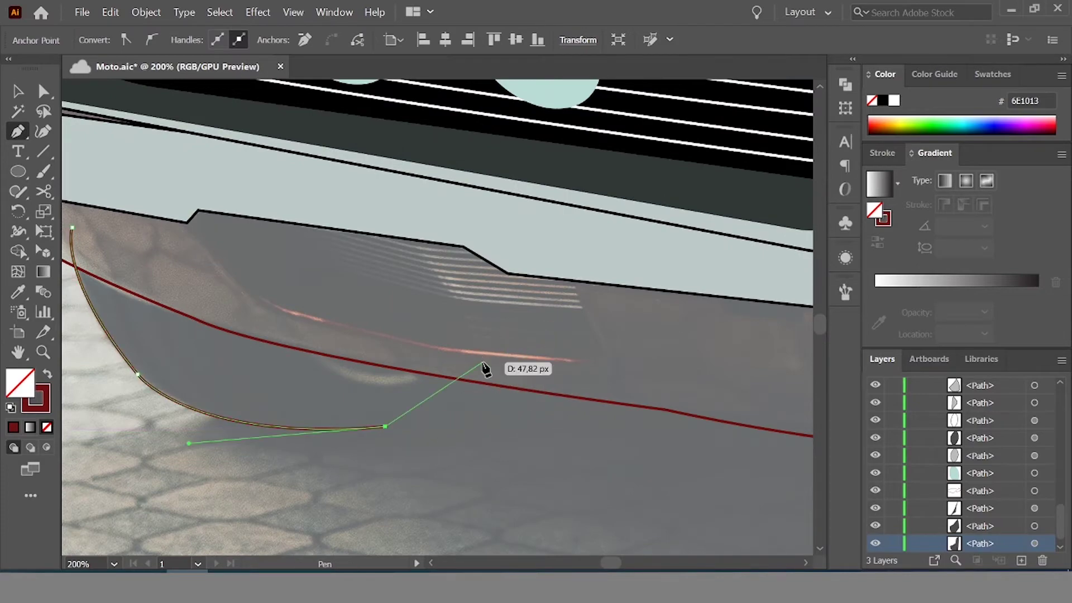
pyautogui.click(75, 230)
pyautogui.doubleClick(42, 397)
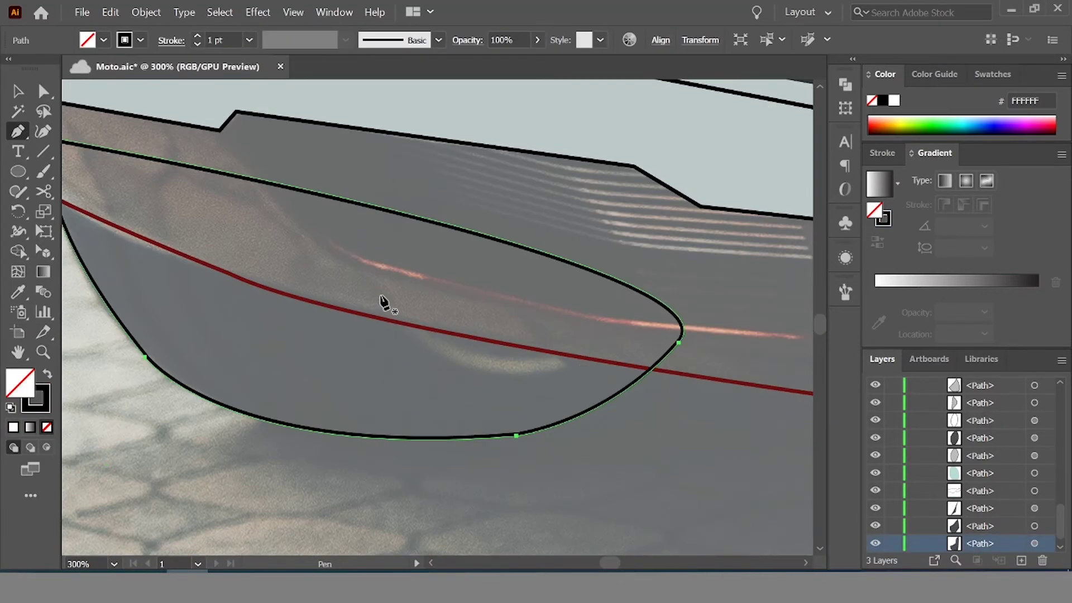
# Draw a crescent-shaped fog-light outline inside the valance
pyautogui.click(376, 296)
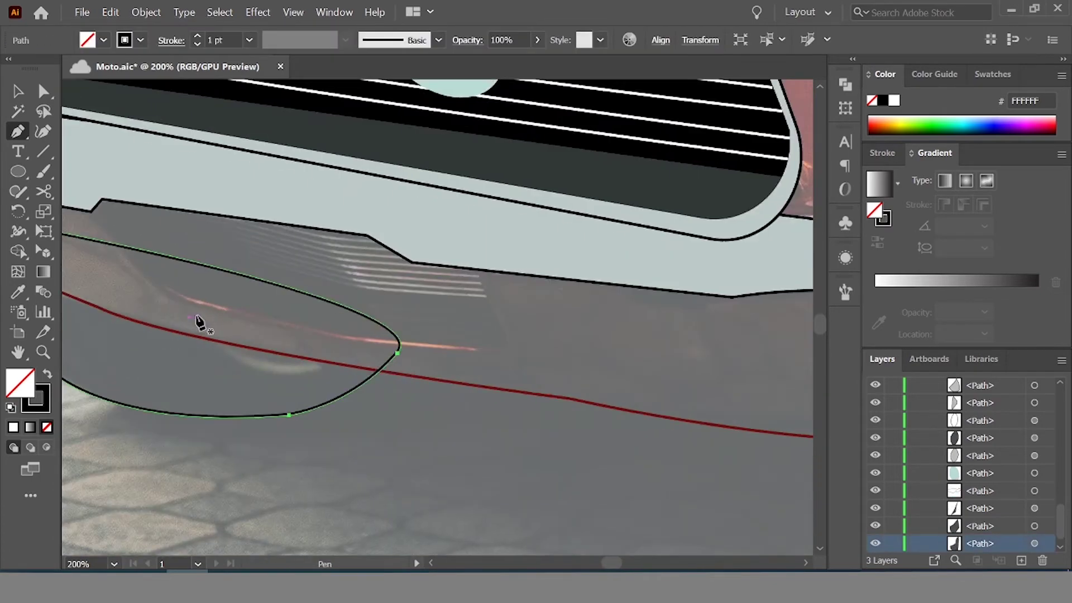
pyautogui.moveTo(726, 267); pyautogui.dragTo(514, 338)
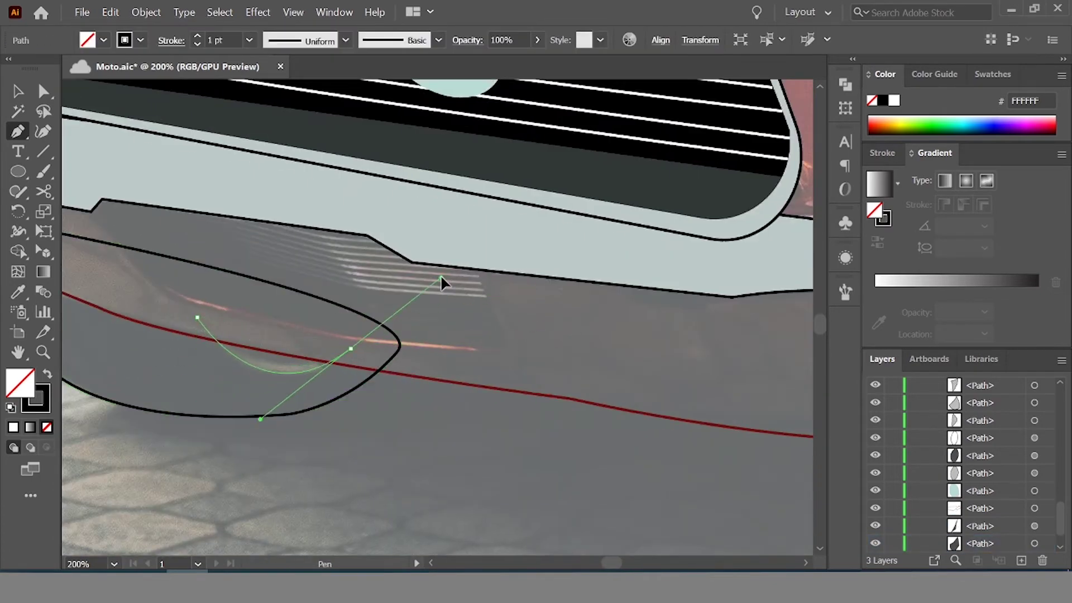
pyautogui.moveTo(441, 274); pyautogui.dragTo(409, 267)
pyautogui.moveTo(199, 317); pyautogui.dragTo(387, 355)
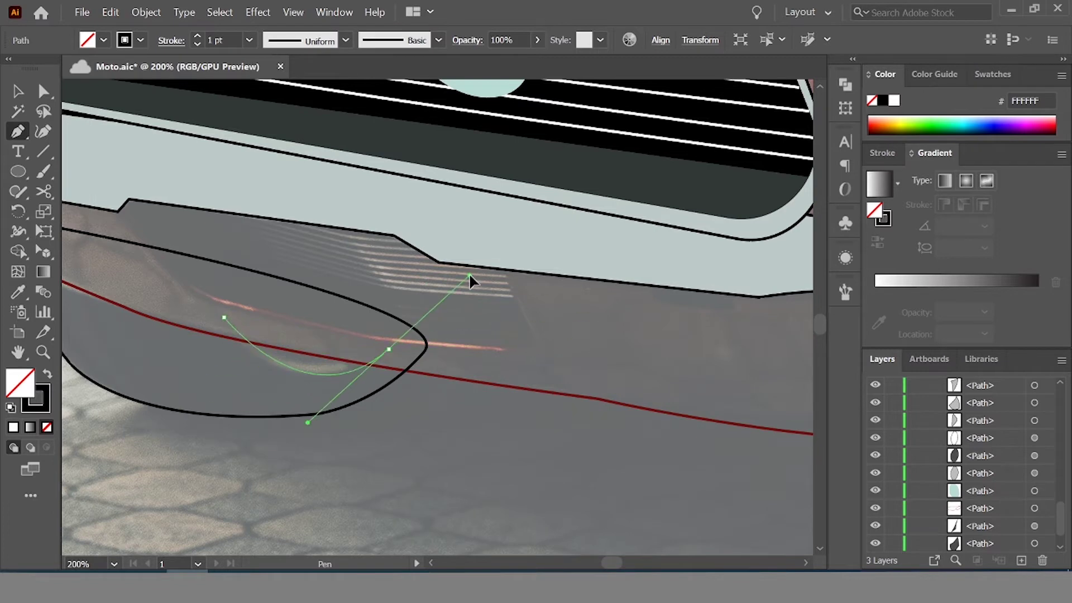
pyautogui.moveTo(469, 274); pyautogui.dragTo(469, 276)
# Try scaling the fog-light crescent, undo it, and zoom back out to the whole car
pyautogui.hotkey('ctrl', '+')
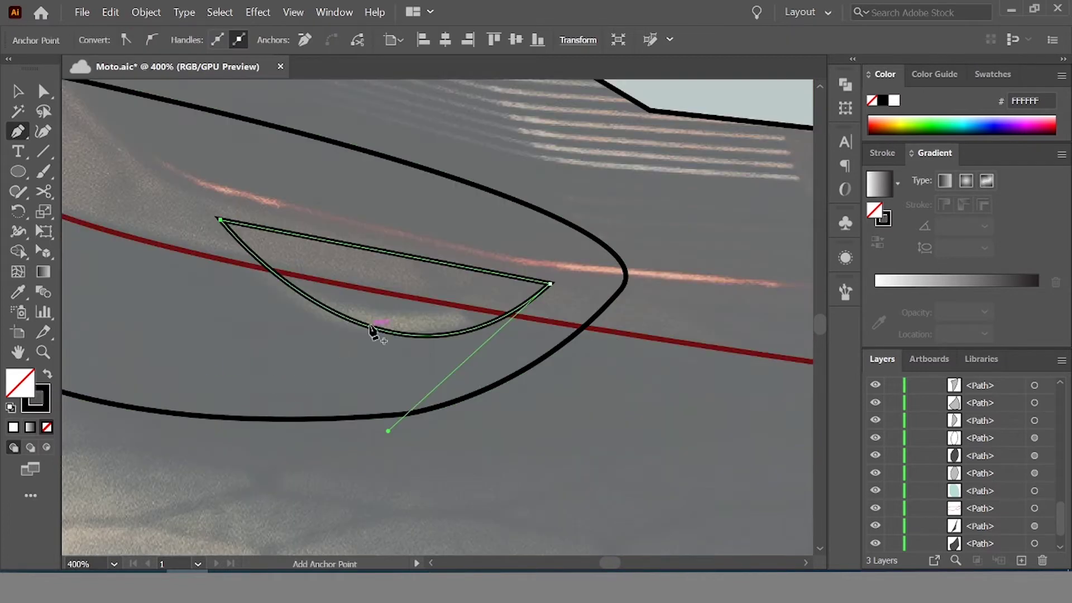
pyautogui.press('v')
pyautogui.moveTo(223, 335); pyautogui.dragTo(206, 350)
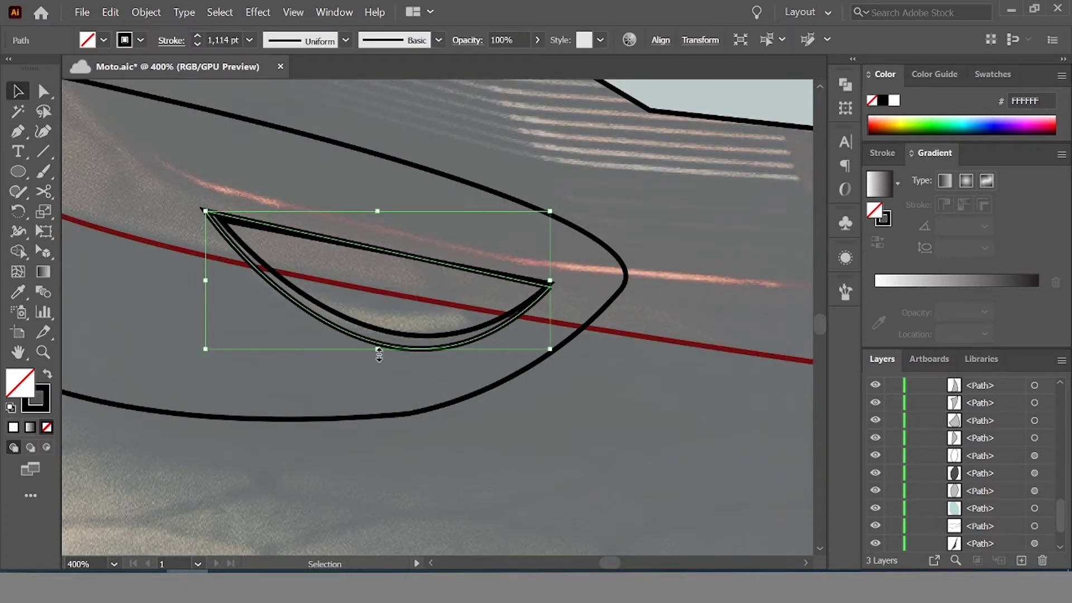
pyautogui.hotkey('ctrl', 'z')
pyautogui.press('a')
pyautogui.hotkey('ctrl', '+')
pyautogui.press('v')
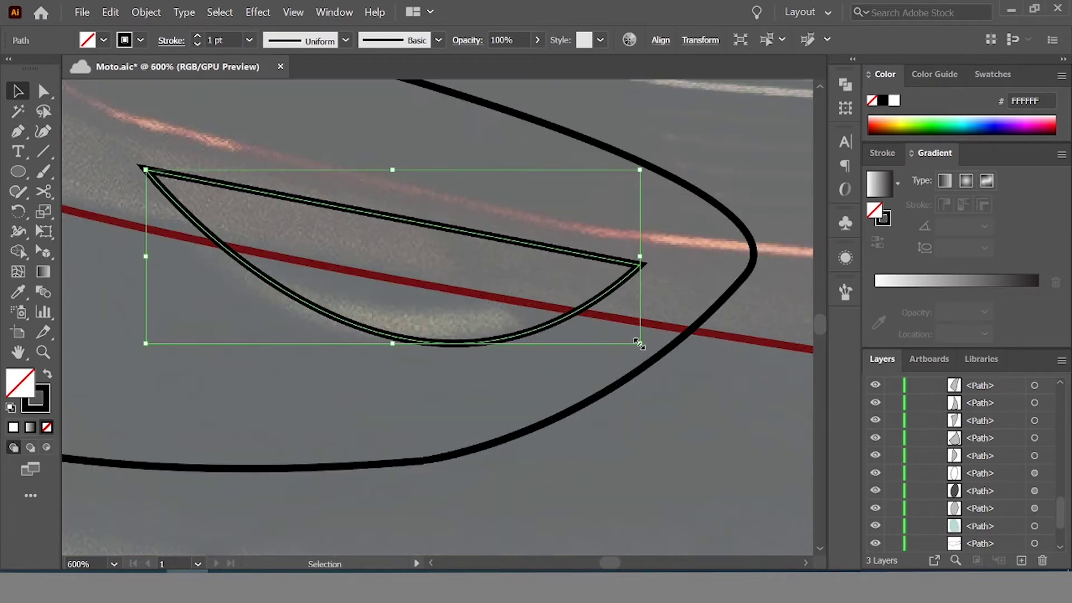
pyautogui.hotkey('ctrl', 'shift', 'a')
pyautogui.scroll(-5, 601, 493)
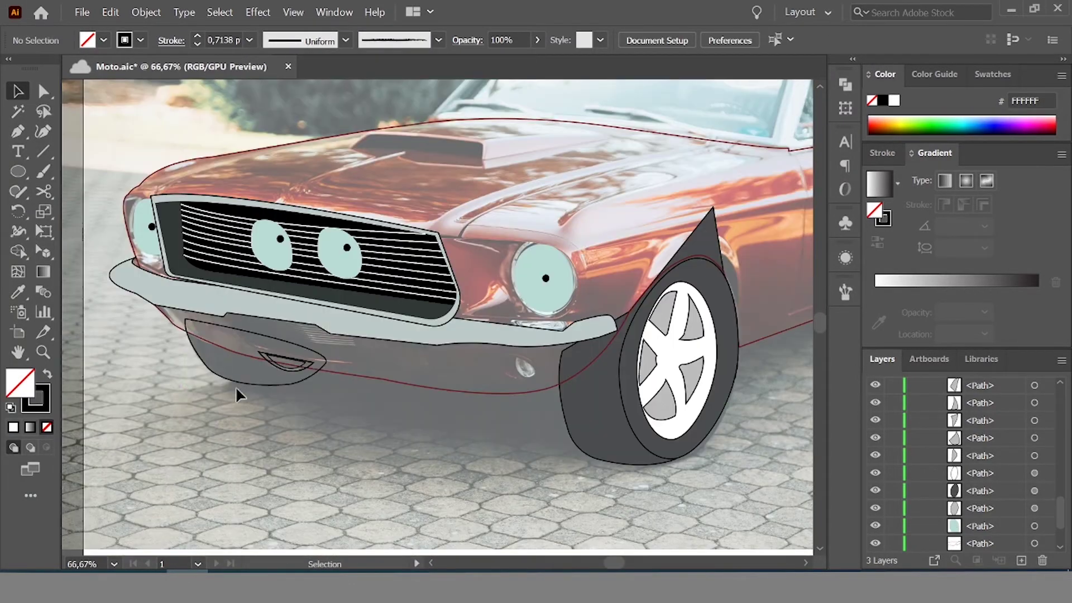
# Zoom in under the bumper and select the small inner fog-light shape
pyautogui.click(304, 419)
pyautogui.hotkey('ctrl', '+')
pyautogui.hotkey('ctrl', '+')
pyautogui.click(483, 375)
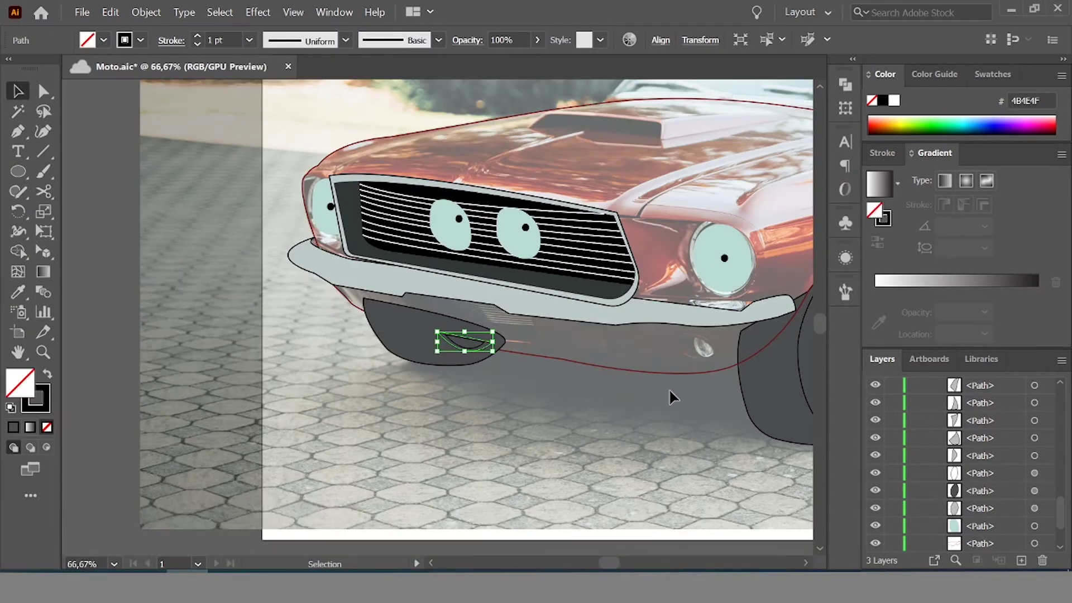
pyautogui.hscroll(3, 761, 402)
pyautogui.hotkey('ctrl', '+')
pyautogui.hotkey('ctrl', '+')
pyautogui.hotkey('ctrl', '+')
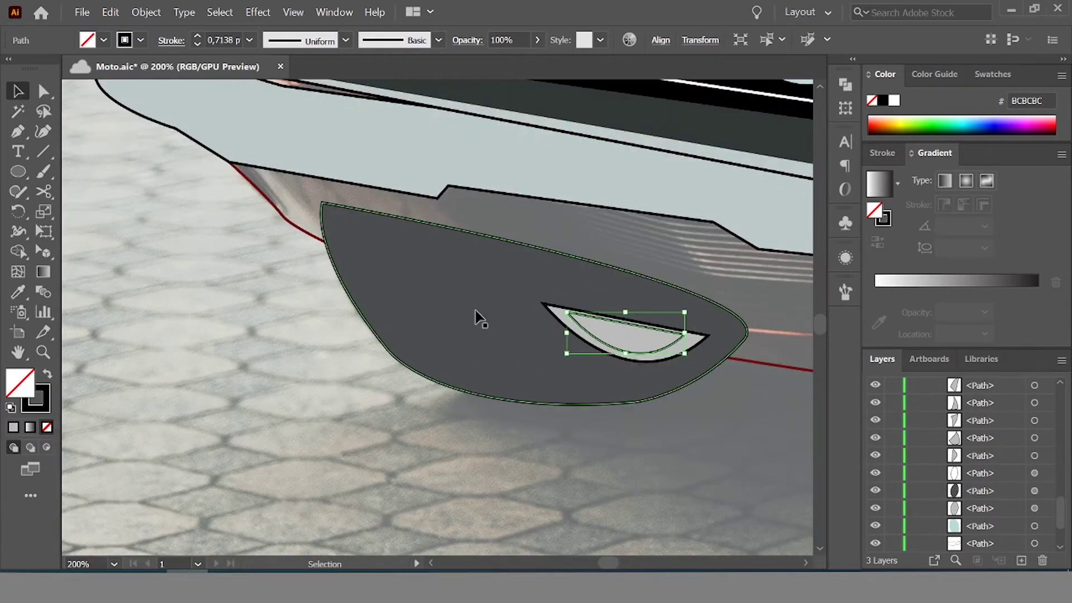
pyautogui.click(245, 279)
pyautogui.scroll(-5, 383, 359)
pyautogui.scroll(3, 460, 434)
pyautogui.scroll(3, 310, 227)
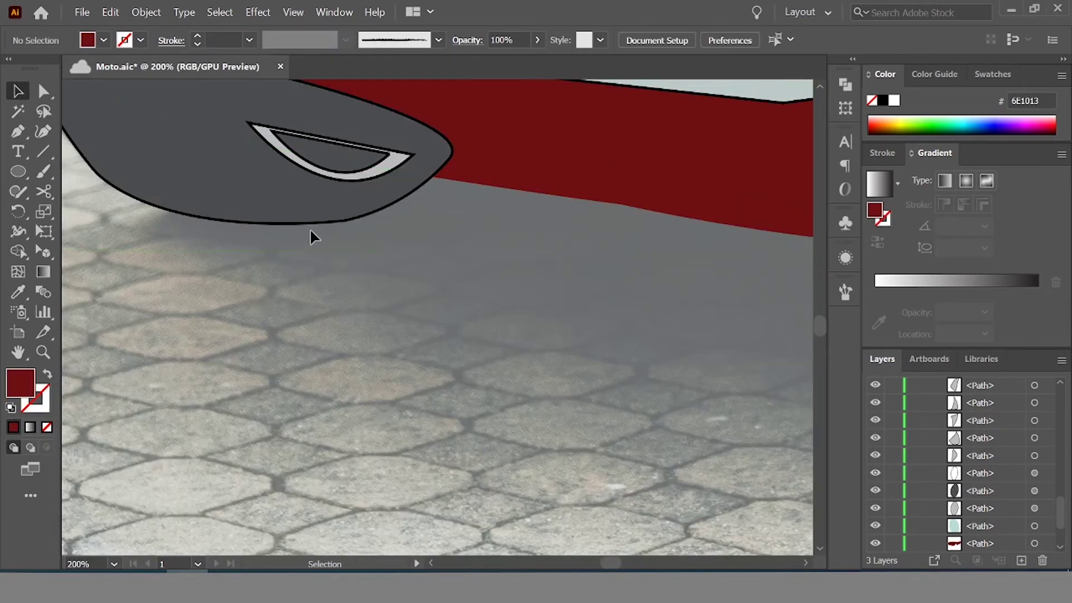
# Send the fog light behind the red body with Arrange, then undo the change
pyautogui.click(315, 216)
pyautogui.rightClick(289, 190)
pyautogui.click(536, 464)
pyautogui.click(379, 286)
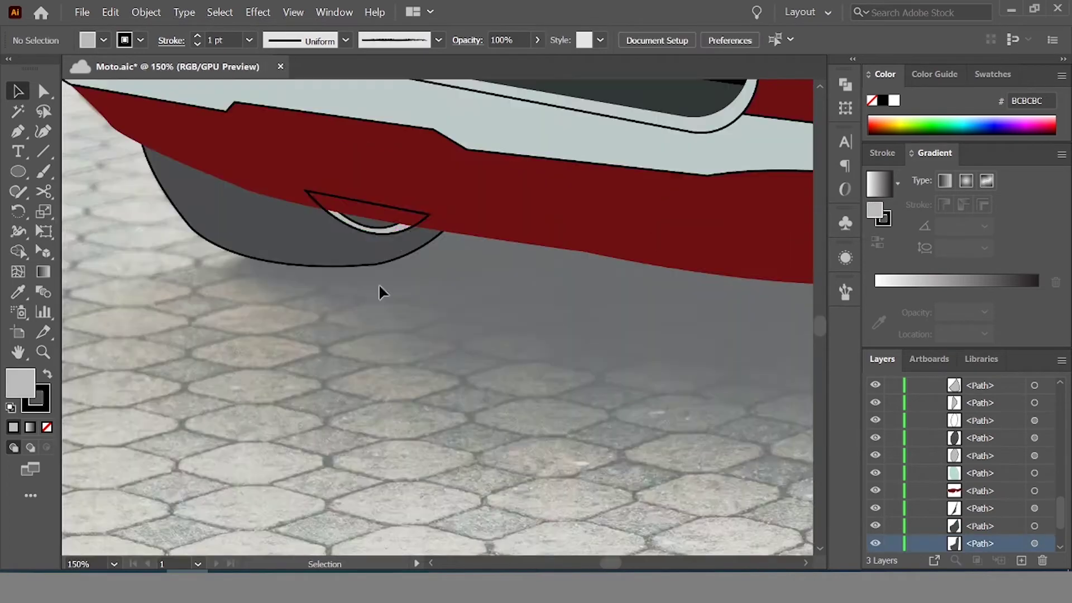
pyautogui.scroll(2, 378, 290)
pyautogui.scroll(-5, 450, 303)
pyautogui.scroll(5, 412, 216)
pyautogui.click(423, 365)
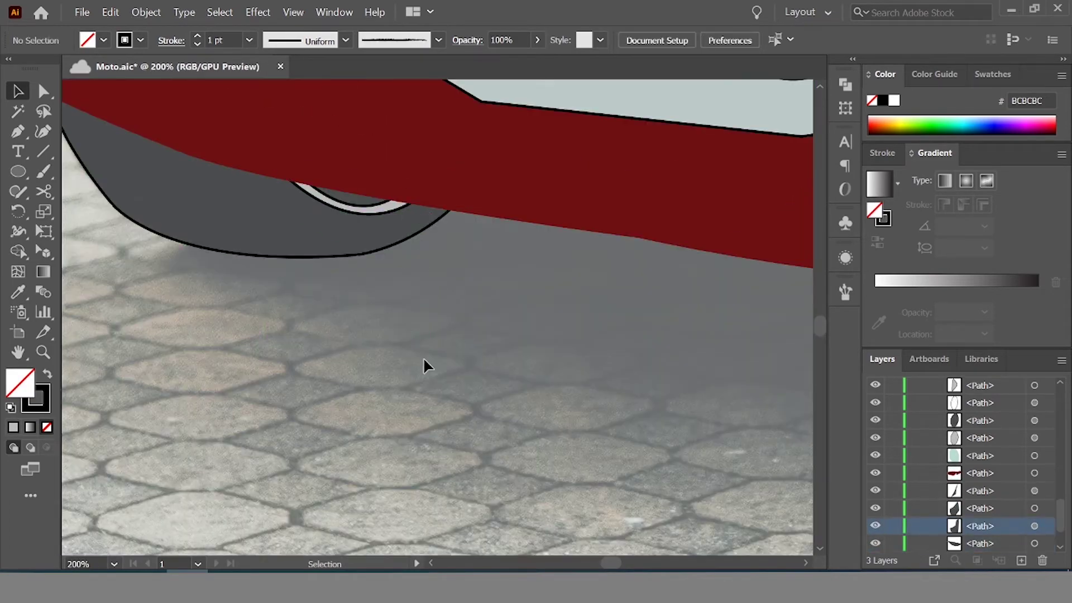
pyautogui.scroll(-3, 402, 341)
pyautogui.hotkey('ctrl', 'z')
pyautogui.scroll(3, 399, 234)
# Reapply the red fill to the body strip below the bumper
pyautogui.rightClick(390, 279)
pyautogui.click(424, 285)
pyautogui.rightClick(389, 334)
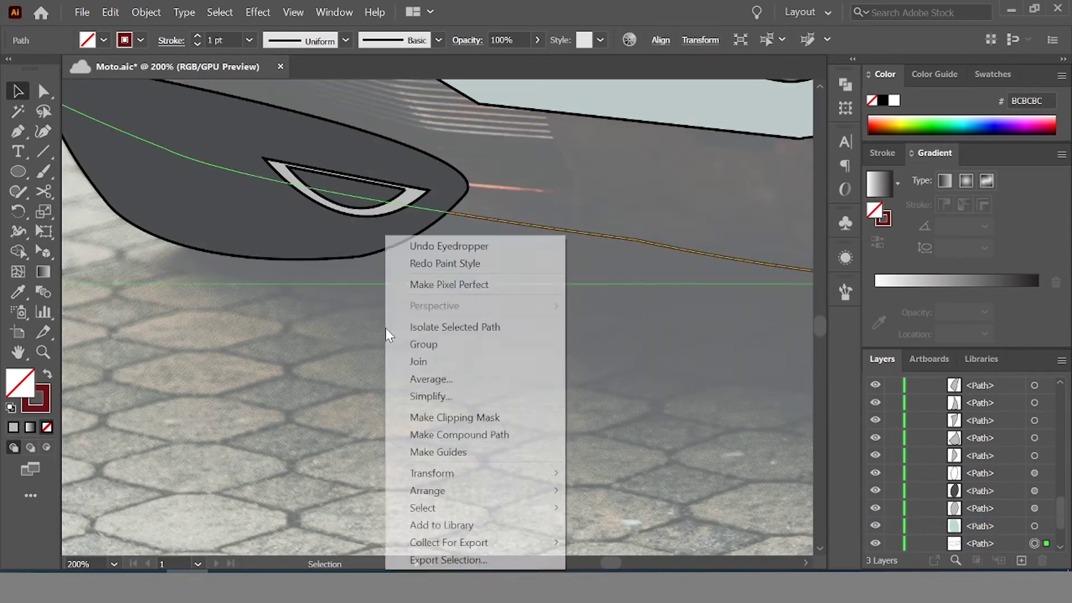
pyautogui.click(513, 261)
# Shrink the fog-light crescent's height, then view the whole car
pyautogui.click(407, 180)
pyautogui.scroll(2, 391, 189)
pyautogui.moveTo(309, 256); pyautogui.dragTo(305, 276)
pyautogui.hotkey('ctrl', 'shift', 'a')
pyautogui.scroll(-5, 404, 470)
pyautogui.scroll(-3, 371, 517)
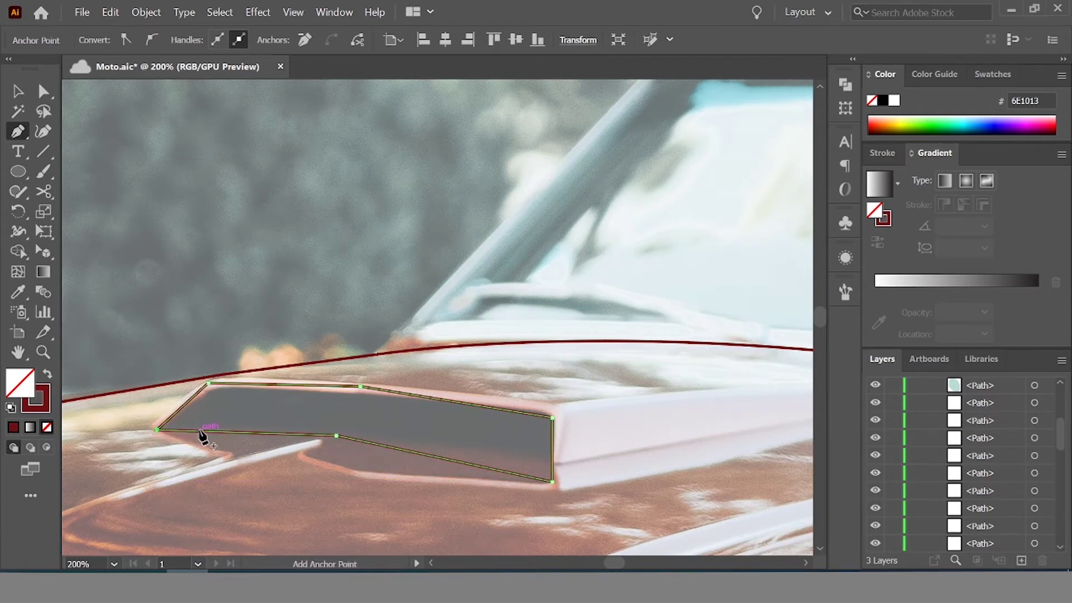
# Trace a closed curved outline around the hood scoop
pyautogui.hscroll(3, 463, 442)
pyautogui.click(757, 391)
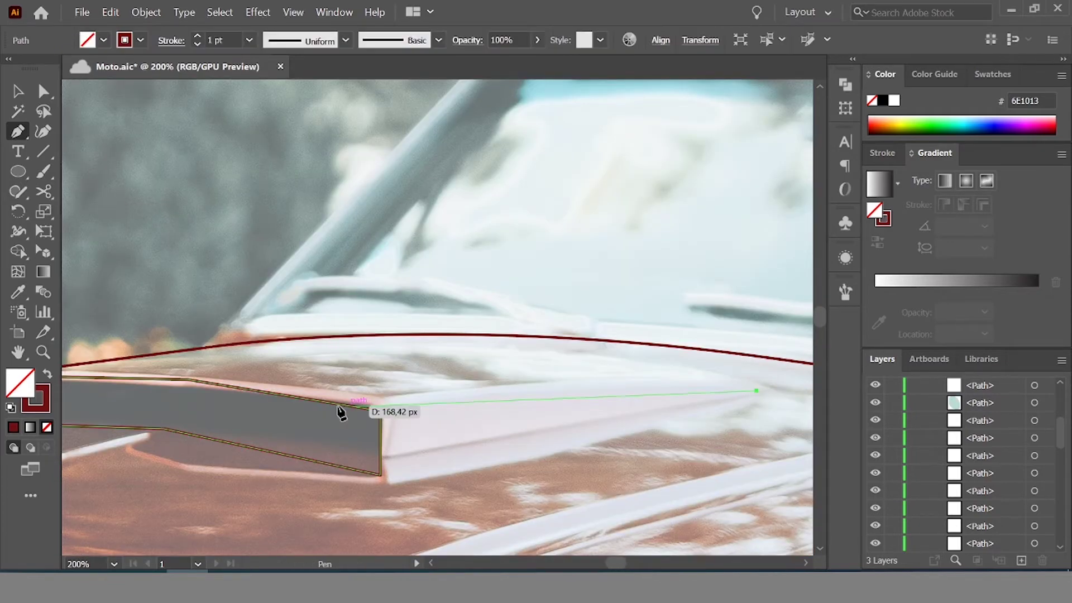
pyautogui.moveTo(380, 410); pyautogui.dragTo(358, 447)
pyautogui.click(757, 391)
pyautogui.scroll(-2, 526, 450)
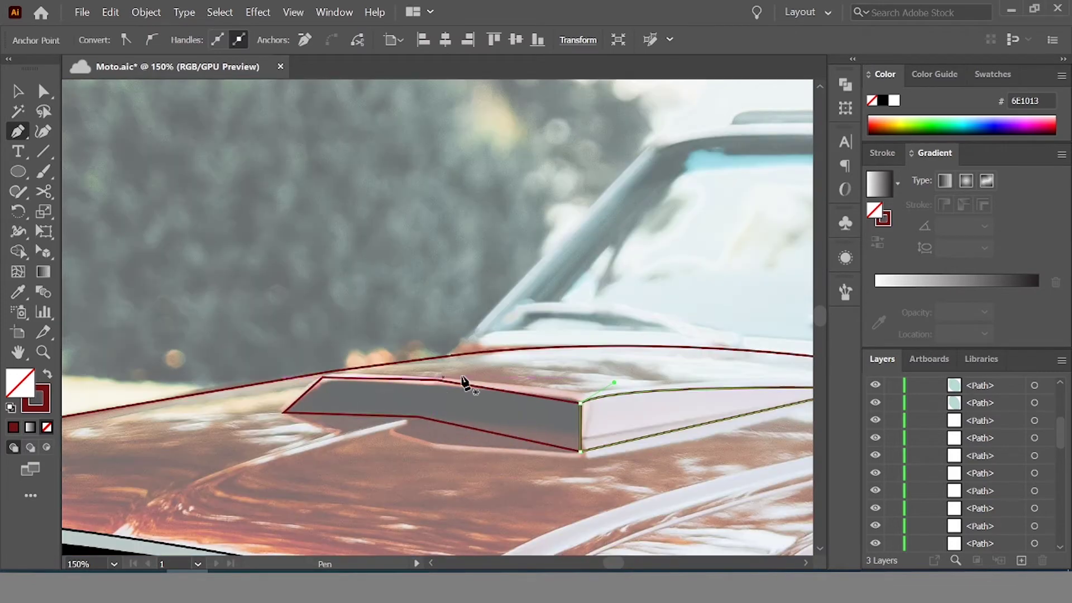
# Fill the hood scoop shape with dark grey 444343
pyautogui.press('v')
pyautogui.hscroll(1, 448, 394)
pyautogui.click(448, 394)
pyautogui.hotkey('shift', 'x')
pyautogui.doubleClick(20, 383)
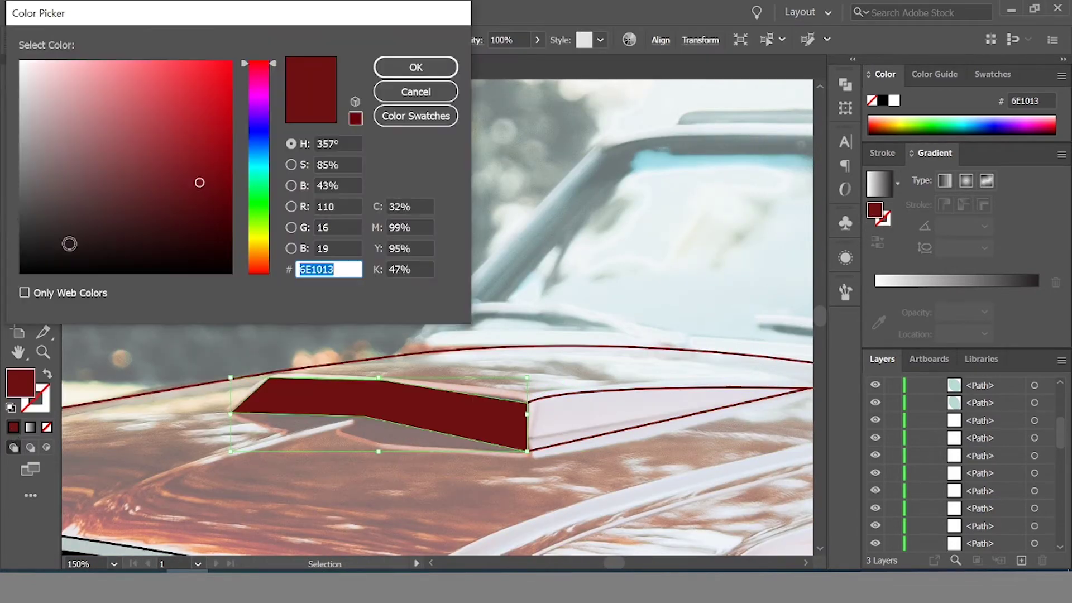
pyautogui.write('444343')
pyautogui.click(416, 67)
# Give the scoop's side panel a dark brownish-grey fill of 5B484F
pyautogui.hscroll(2, 547, 446)
pyautogui.click(548, 445)
pyautogui.press('i')
pyautogui.hscroll(1, 437, 402)
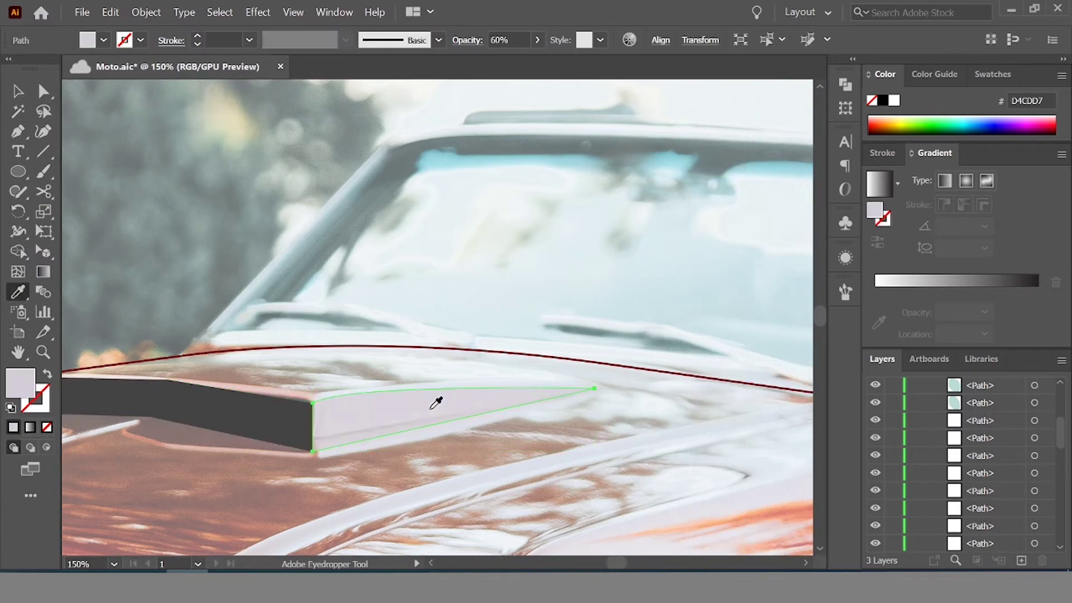
pyautogui.doubleClick(20, 391)
pyautogui.write('5B484F')
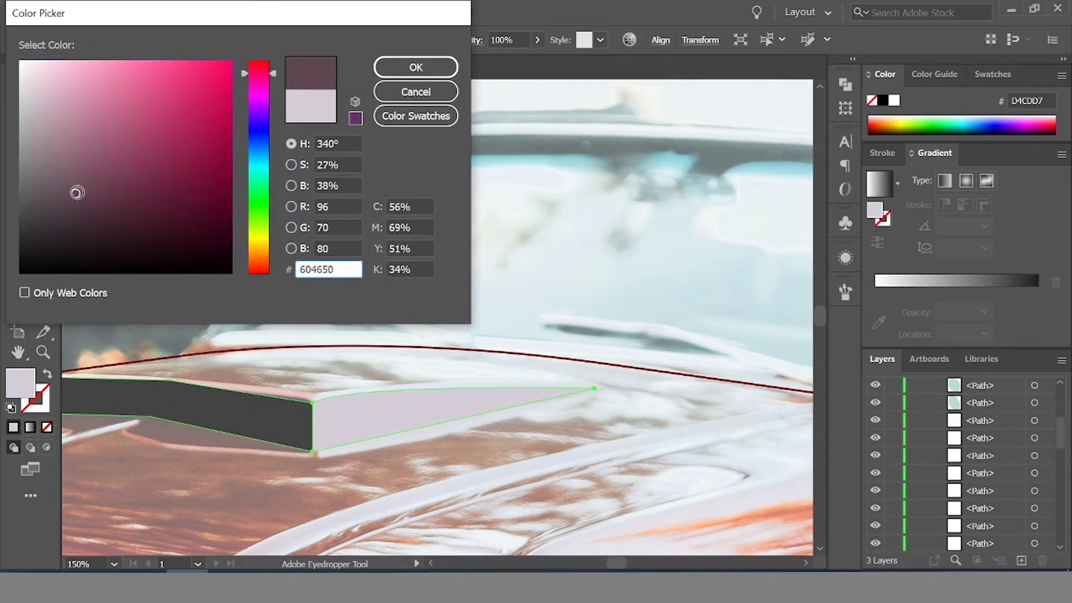
pyautogui.press('Return')
# Eyedropper the body red onto the hood side shape, then set its fill to 5B484F
pyautogui.press('v')
pyautogui.scroll(-2, 476, 473)
pyautogui.scroll(-2, 476, 472)
pyautogui.click(122, 376)
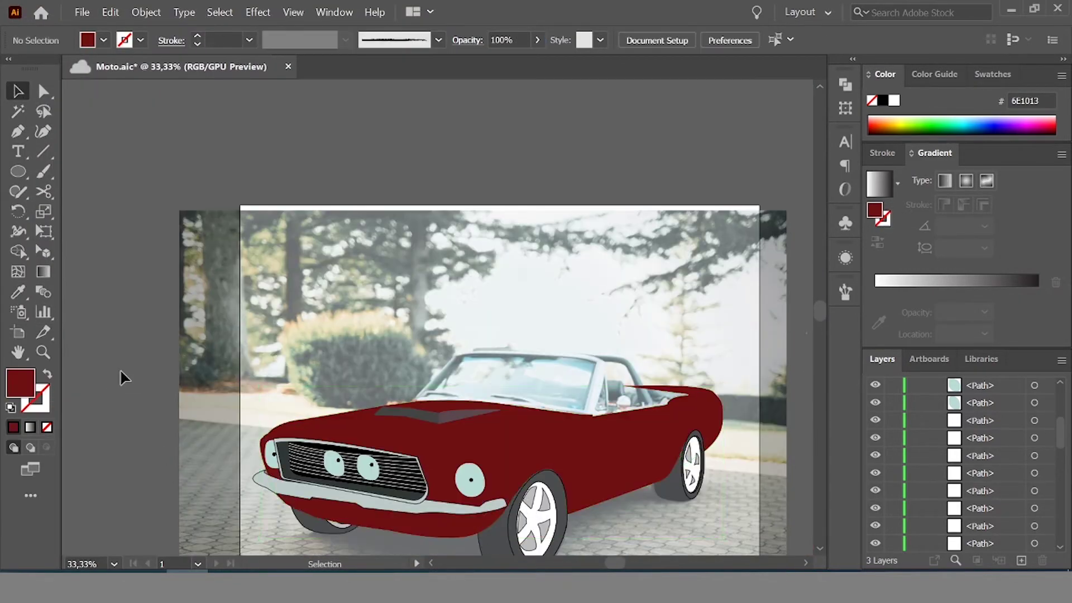
pyautogui.scroll(2, 419, 418)
pyautogui.click(447, 413)
pyautogui.press('i')
pyautogui.doubleClick(20, 383)
pyautogui.write('5B484F')
pyautogui.press('Return')
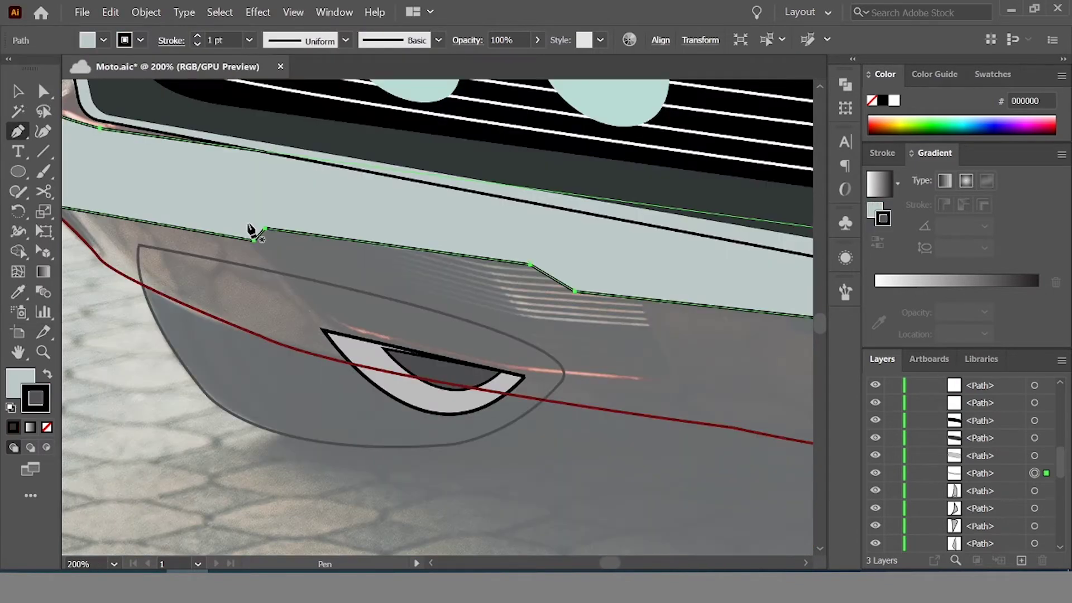
# Draw the closed, curved vent outline beneath the front bumper
pyautogui.click(246, 222)
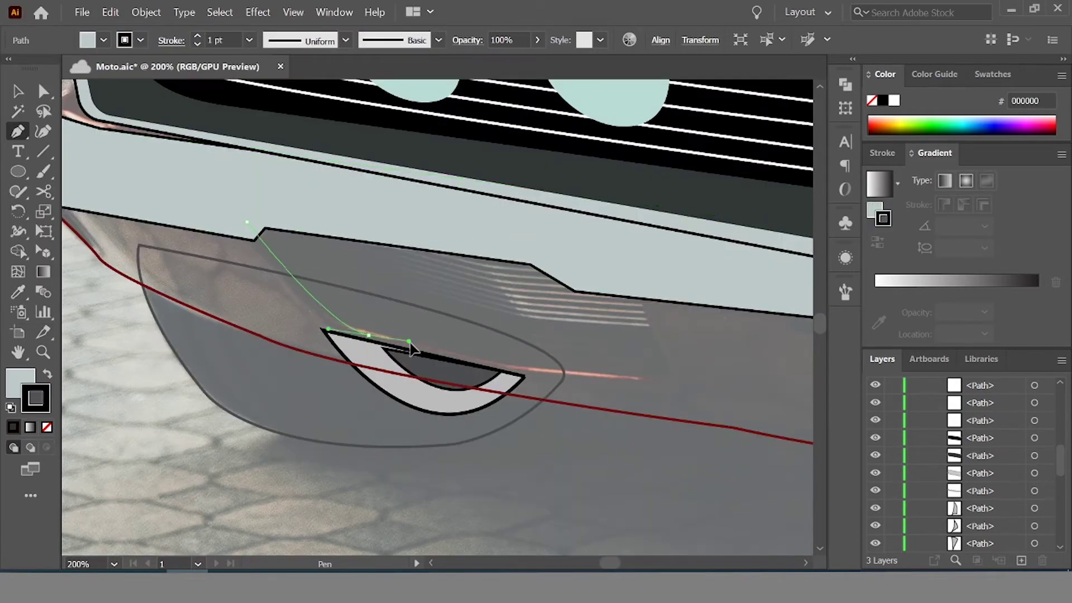
pyautogui.moveTo(411, 347); pyautogui.dragTo(456, 344)
pyautogui.moveTo(525, 375); pyautogui.dragTo(528, 376)
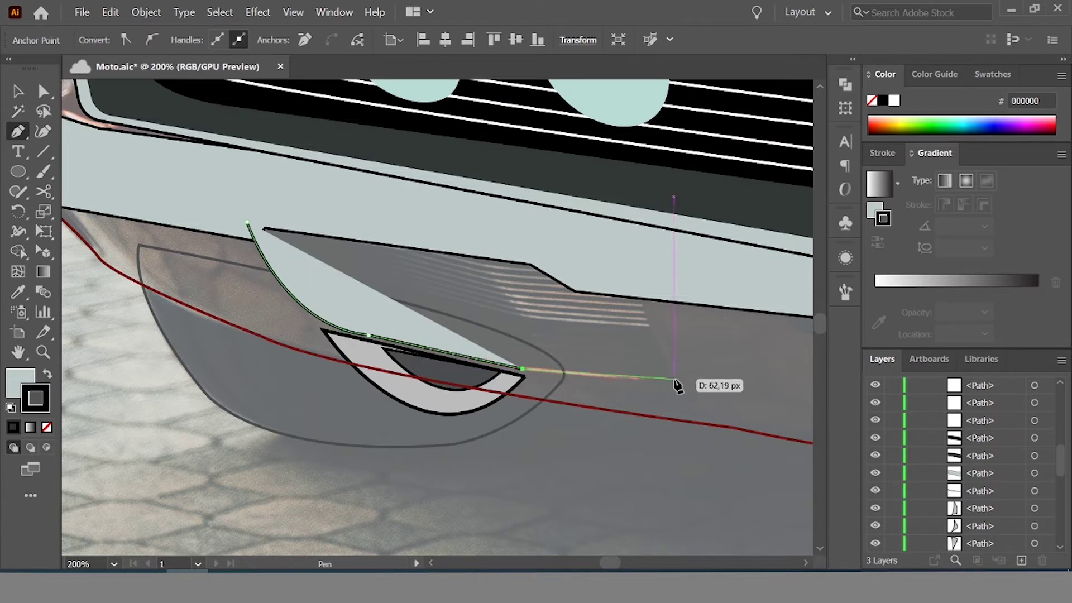
pyautogui.hotkey('ctrl', '+')
pyautogui.click(733, 434)
pyautogui.click(680, 313)
pyautogui.click(100, 226)
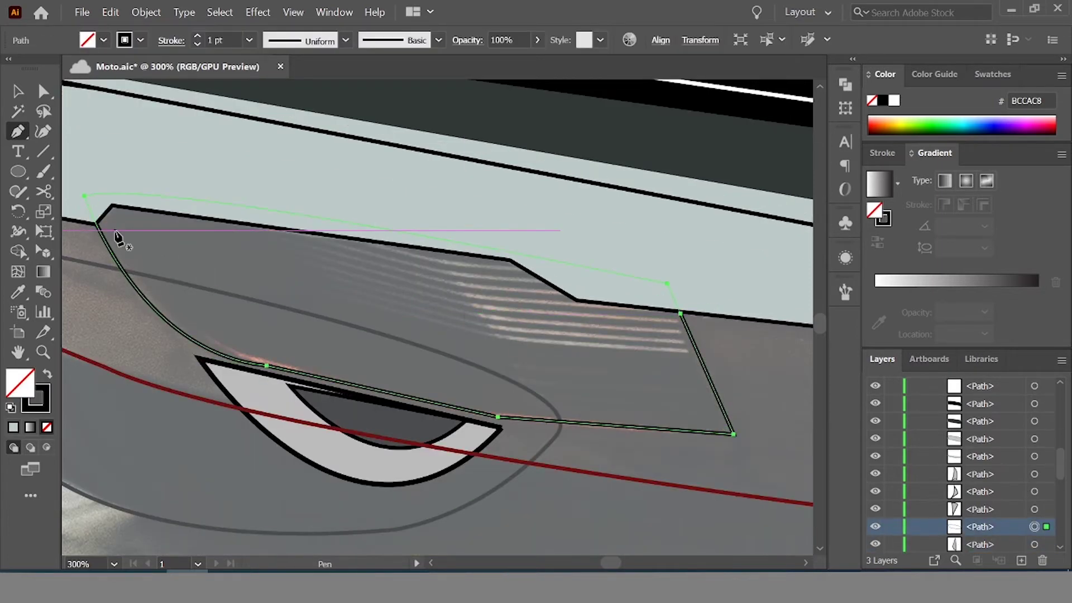
pyautogui.hotkey('ctrl', 'shift', 'a')
# Draw two open stripe paths across the vent
pyautogui.click(103, 236)
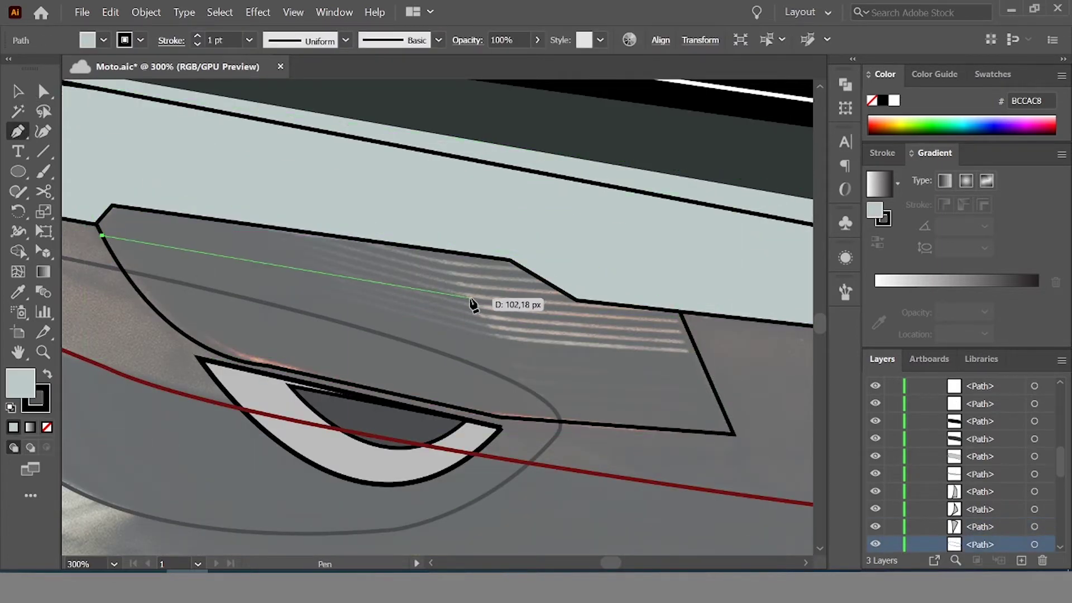
pyautogui.click(470, 298)
pyautogui.click(680, 313)
pyautogui.press('/')
pyautogui.press('Escape')
pyautogui.click(112, 253)
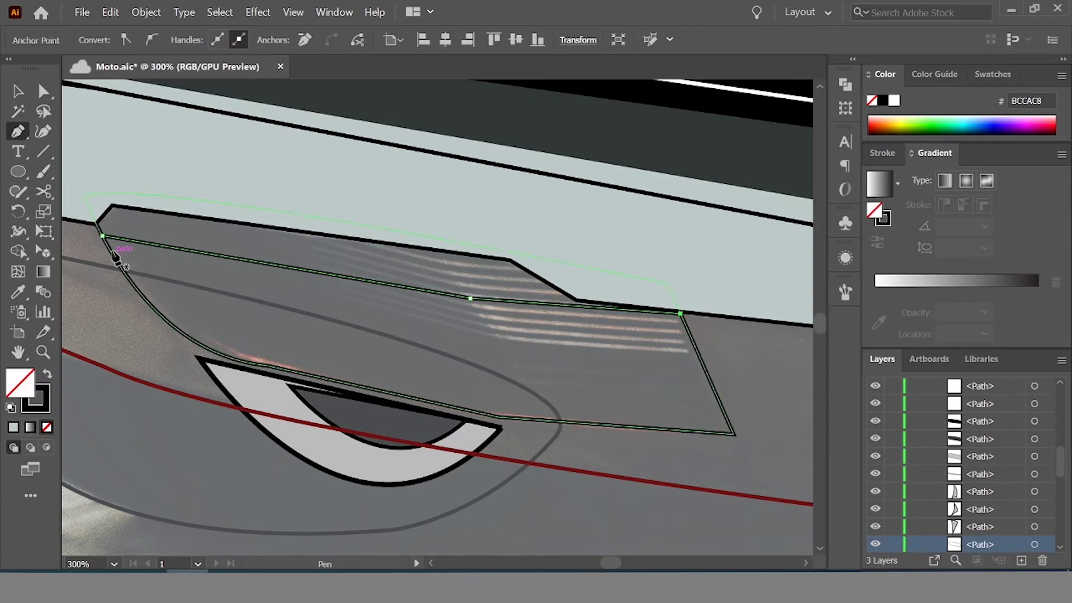
pyautogui.click(486, 314)
pyautogui.click(684, 320)
pyautogui.press('Escape')
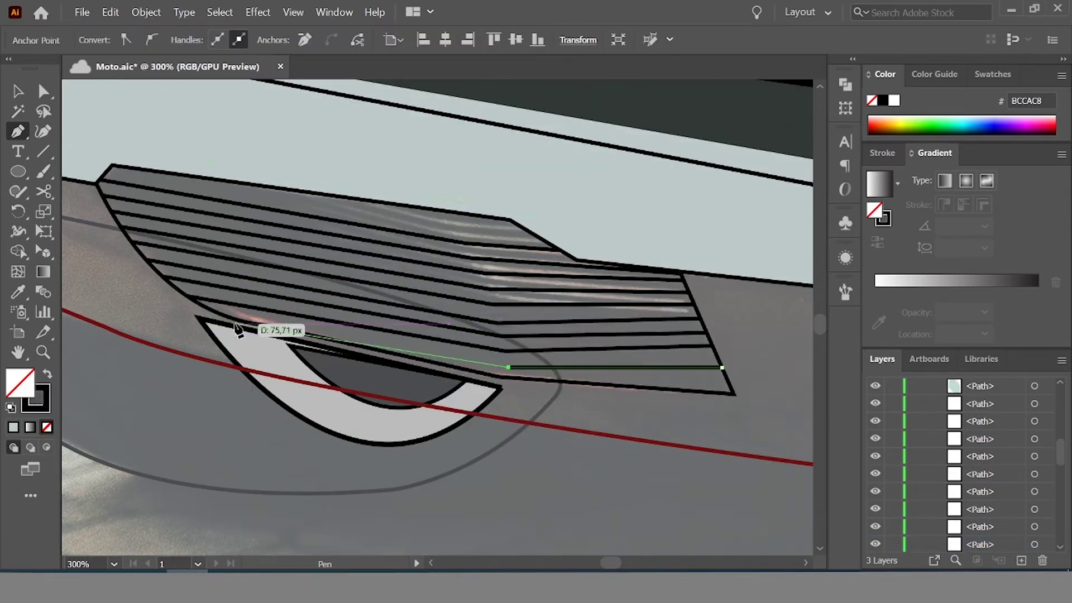
# Draw the closed bottom stripe shape along the vent's lower edge
pyautogui.click(729, 381)
pyautogui.click(513, 378)
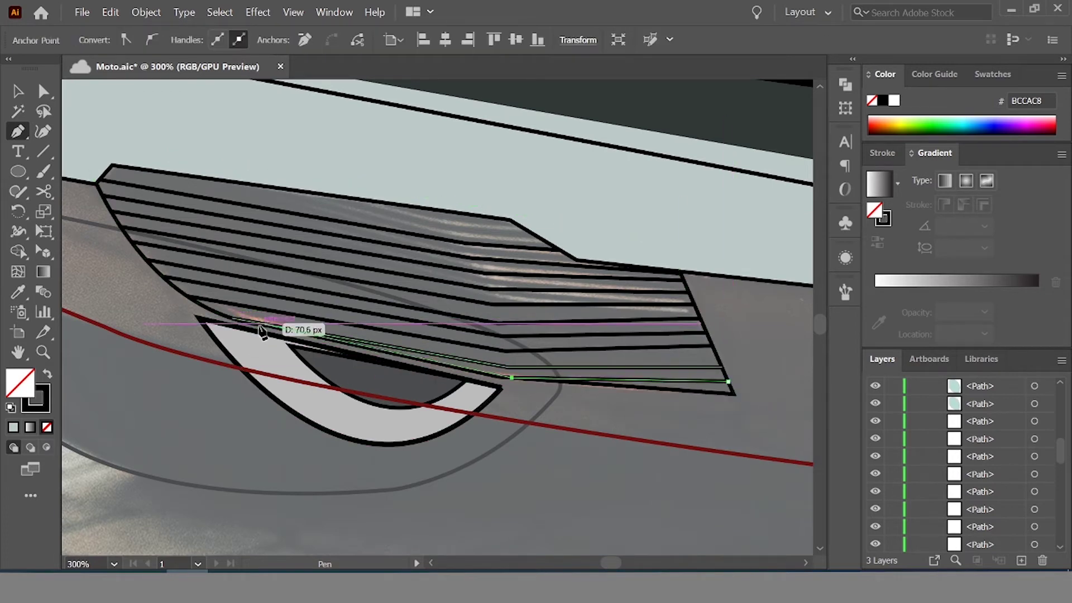
pyautogui.click(254, 324)
pyautogui.click(730, 382)
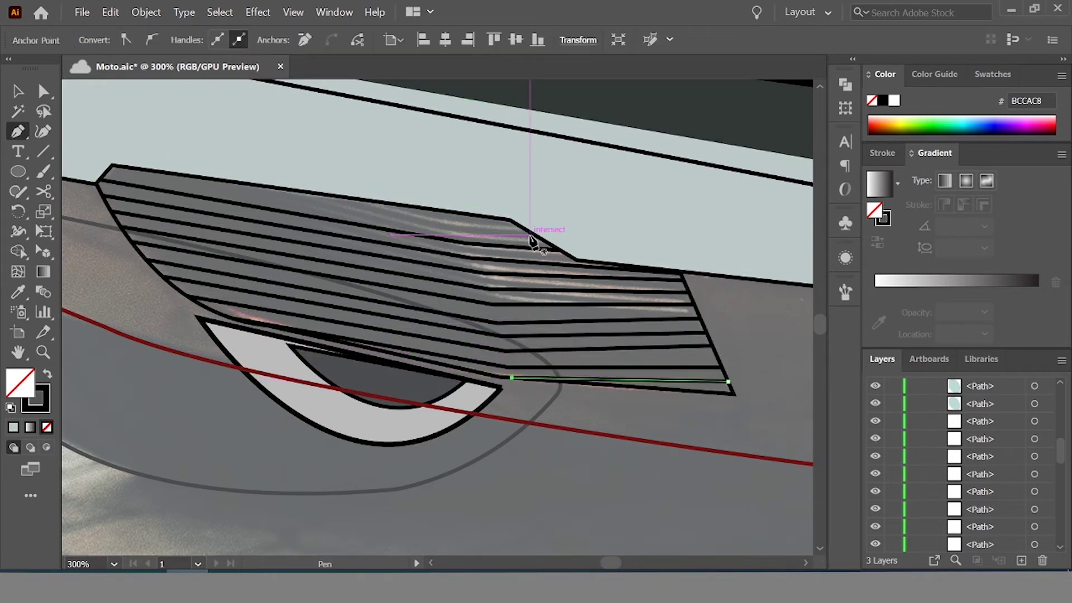
# Select the vent stripes and reset them to white fill with black outline
pyautogui.hotkey('ctrl', 'a')
pyautogui.press('i')
pyautogui.click(371, 412)
pyautogui.hotkey('shift', 'x')
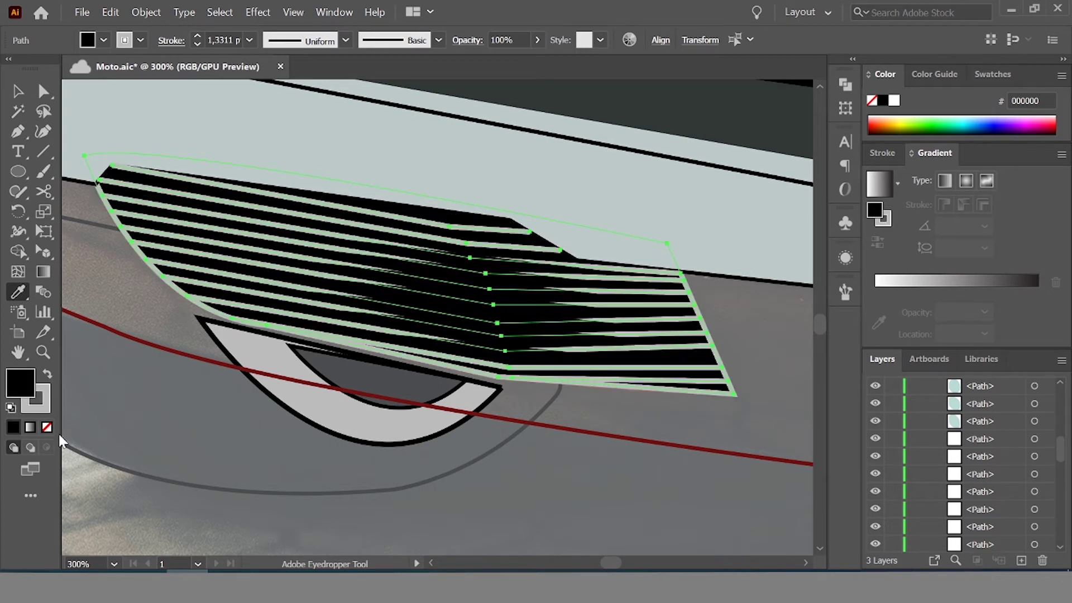
pyautogui.click(47, 427)
pyautogui.press('v')
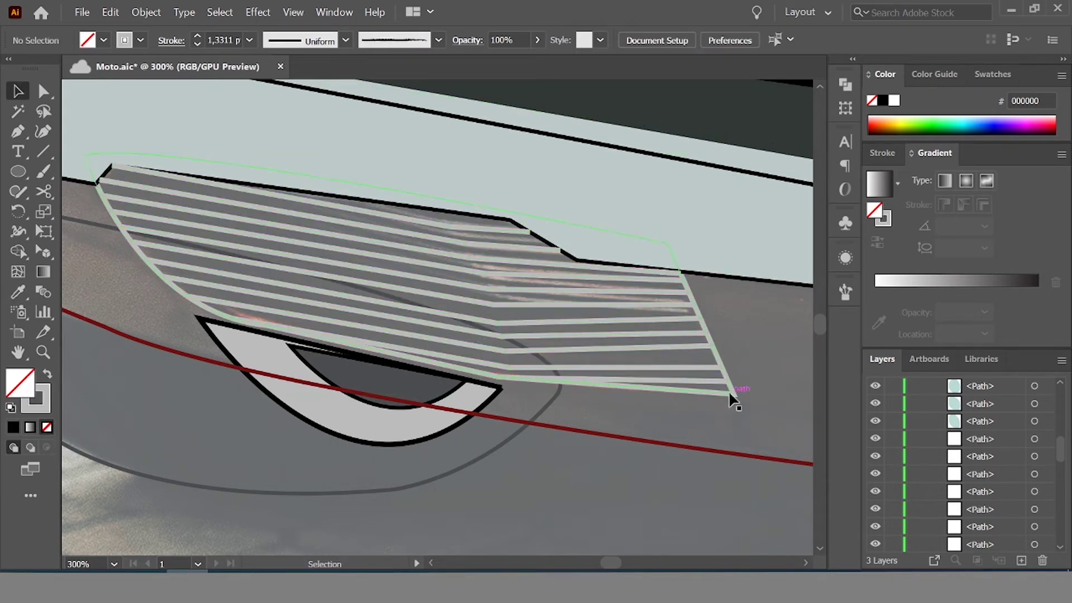
pyautogui.click(49, 378)
pyautogui.click(10, 409)
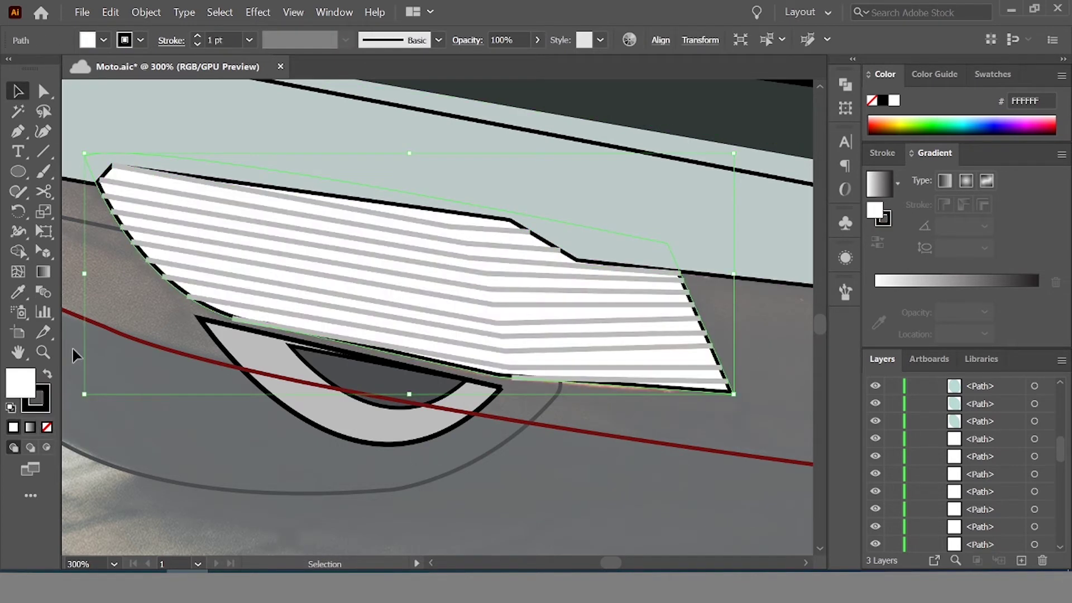
# Fill the stripes dark grey 423E3E with a 0.5 pt stroke and a width profile
pyautogui.doubleClick(23, 383)
pyautogui.write('423E3E')
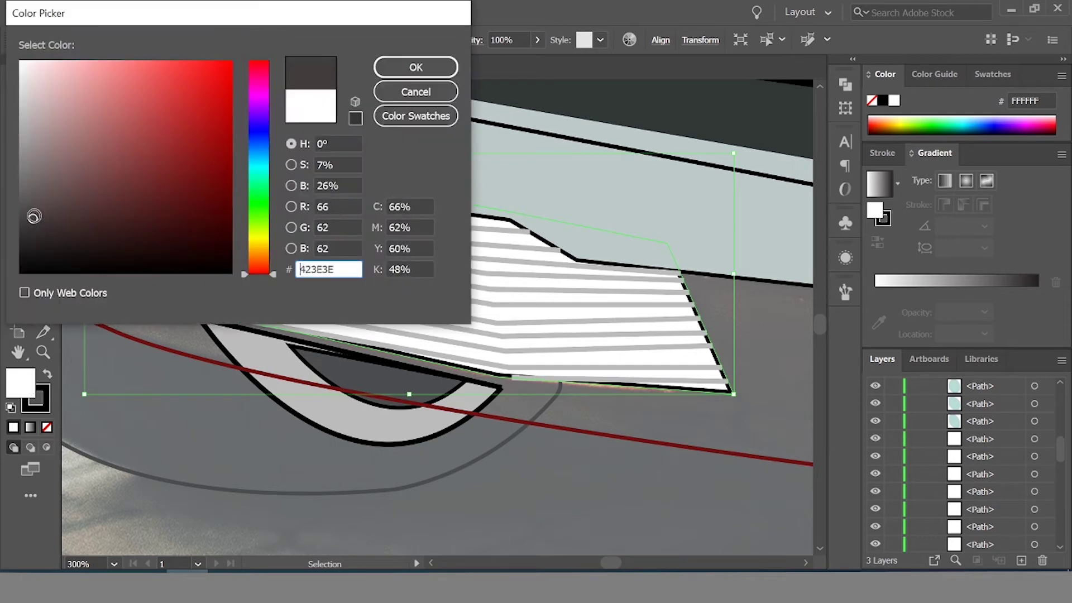
pyautogui.press('Return')
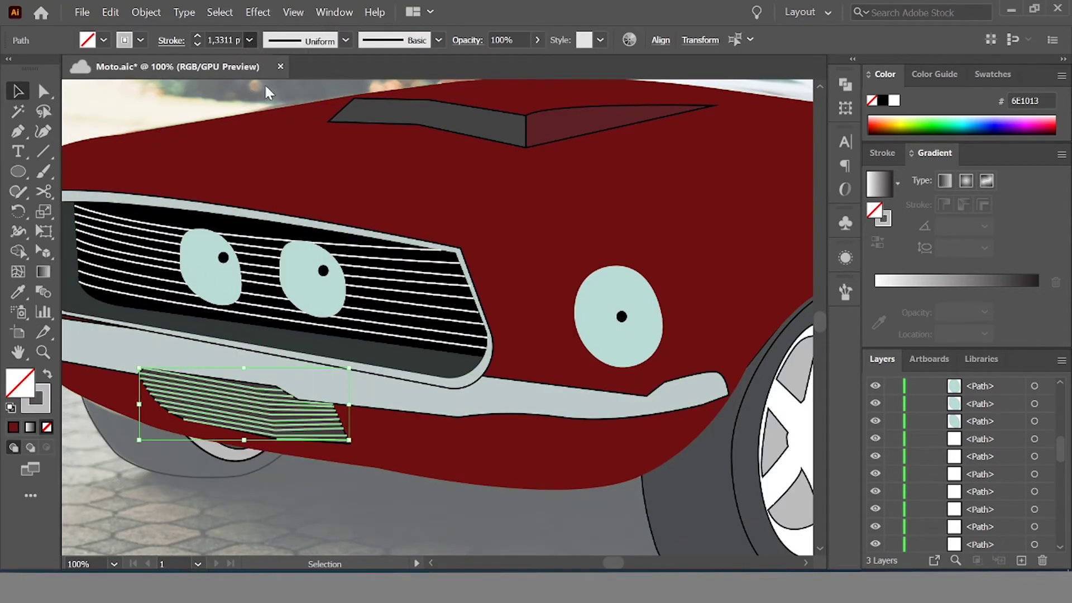
pyautogui.click(249, 40)
pyautogui.click(235, 69)
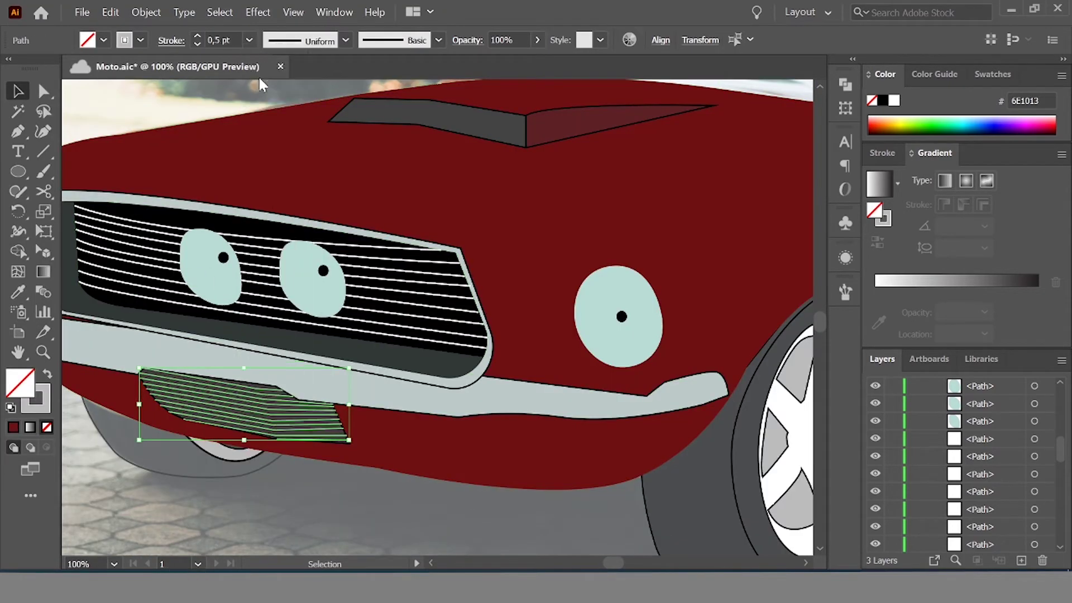
pyautogui.click(346, 40)
pyautogui.click(291, 93)
pyautogui.click(280, 504)
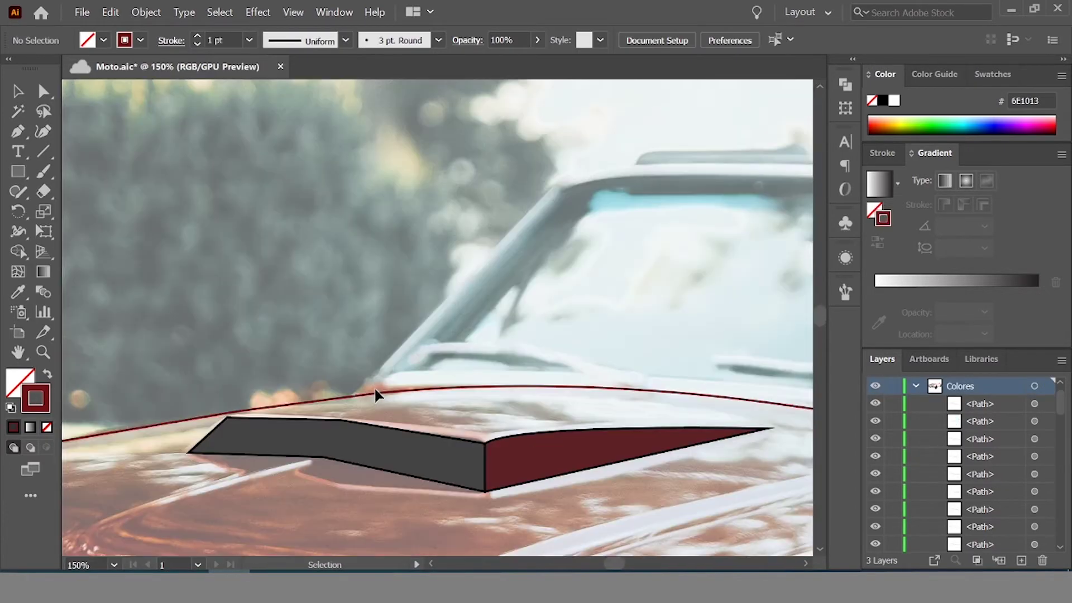
# Trace the windshield frame outline with the Pen tool, from hood over the top to the pillar base
pyautogui.press('p')
pyautogui.scroll(2, 390, 363)
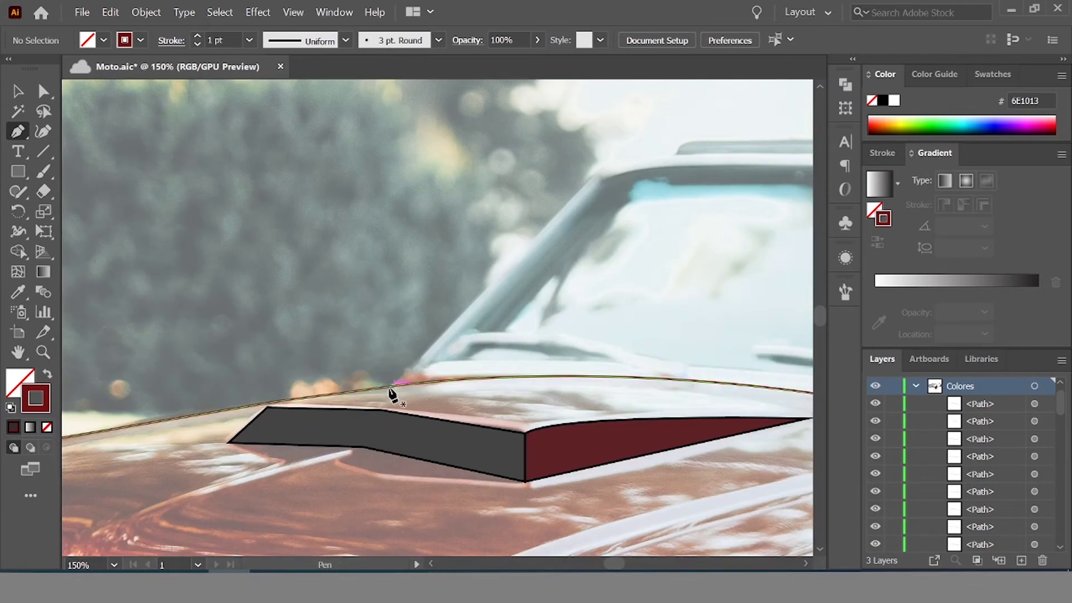
pyautogui.click(392, 385)
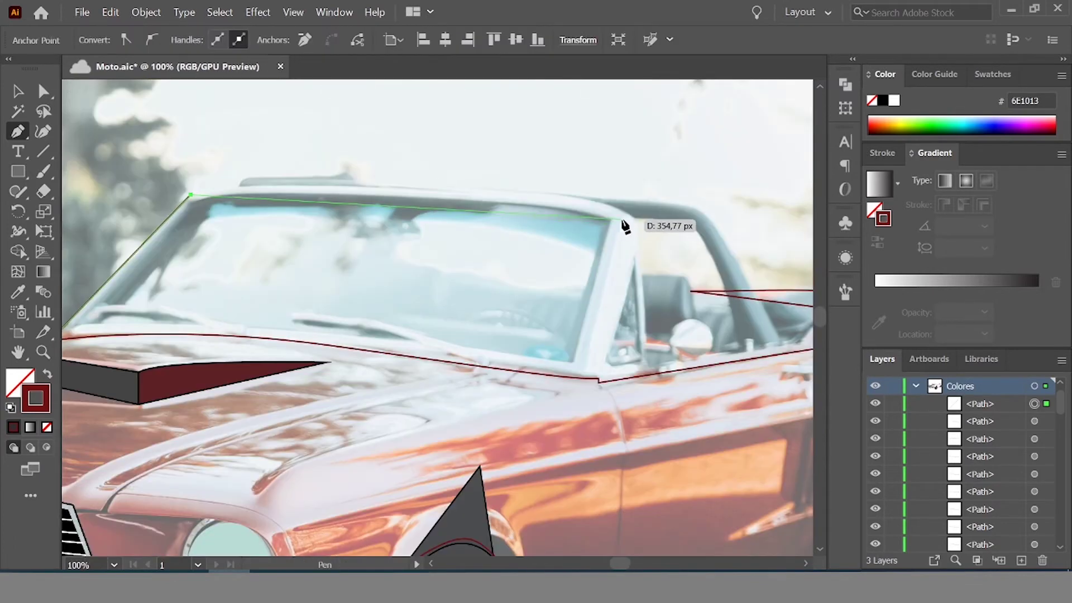
pyautogui.moveTo(637, 219); pyautogui.dragTo(696, 267)
pyautogui.keyDown('alt'); pyautogui.scroll(2, 650, 222); pyautogui.keyUp('alt')
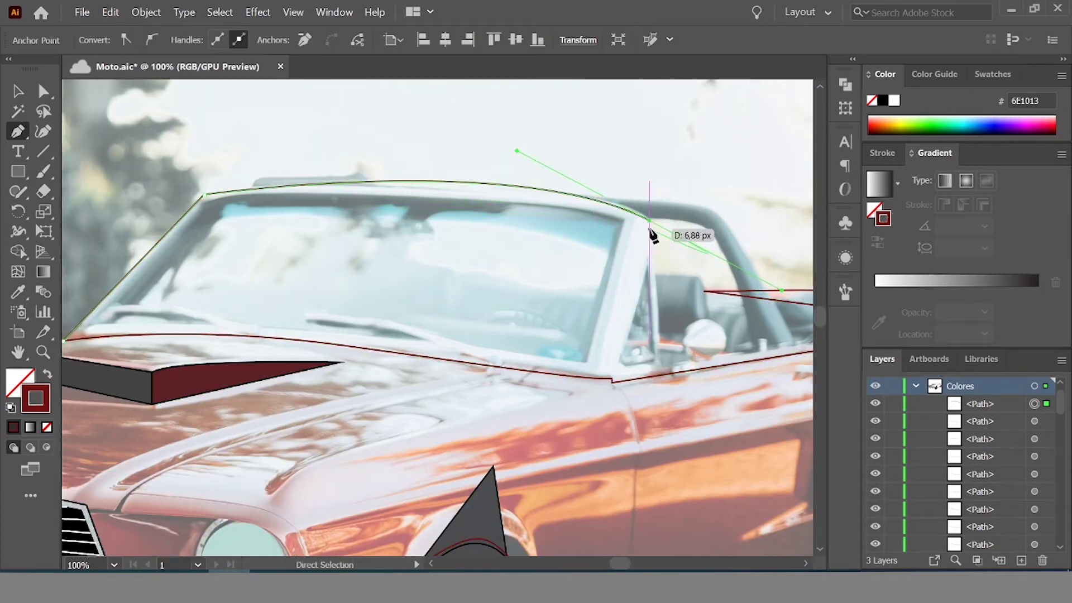
pyautogui.scroll(-3, 610, 376)
pyautogui.keyDown('alt'); pyautogui.scroll(-2, 608, 422); pyautogui.keyUp('alt')
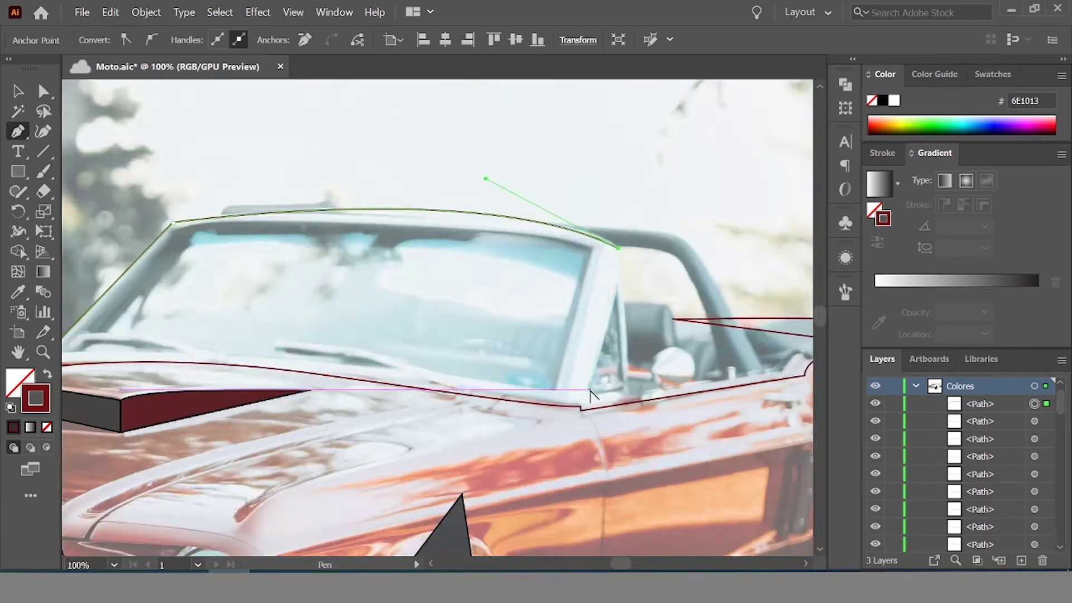
pyautogui.keyDown('alt'); pyautogui.scroll(2, 617, 388); pyautogui.keyUp('alt')
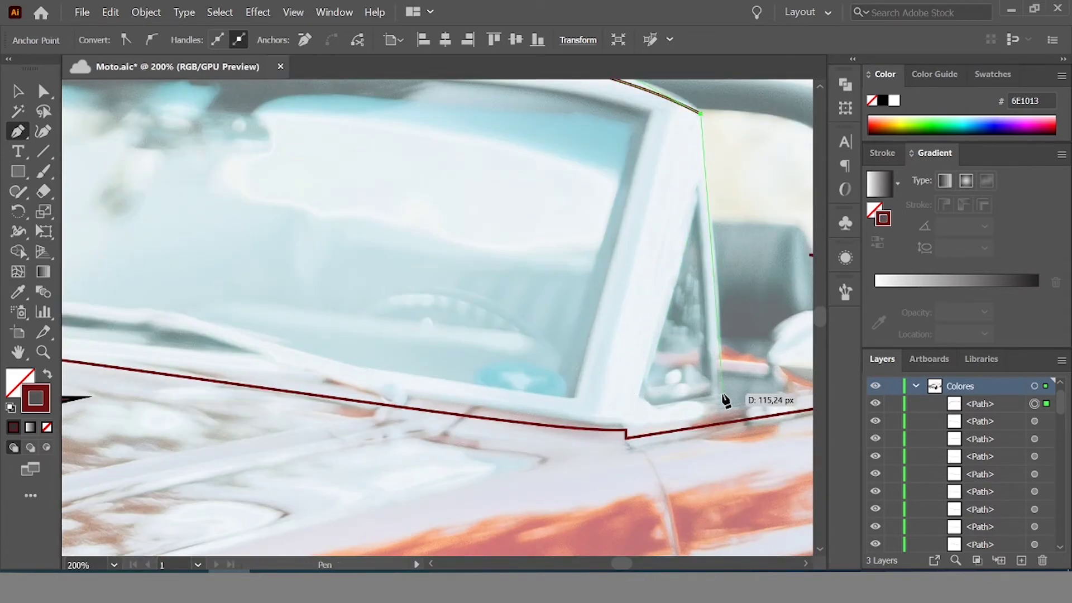
pyautogui.click(729, 422)
pyautogui.click(626, 436)
pyautogui.hscroll(-5, 495, 402)
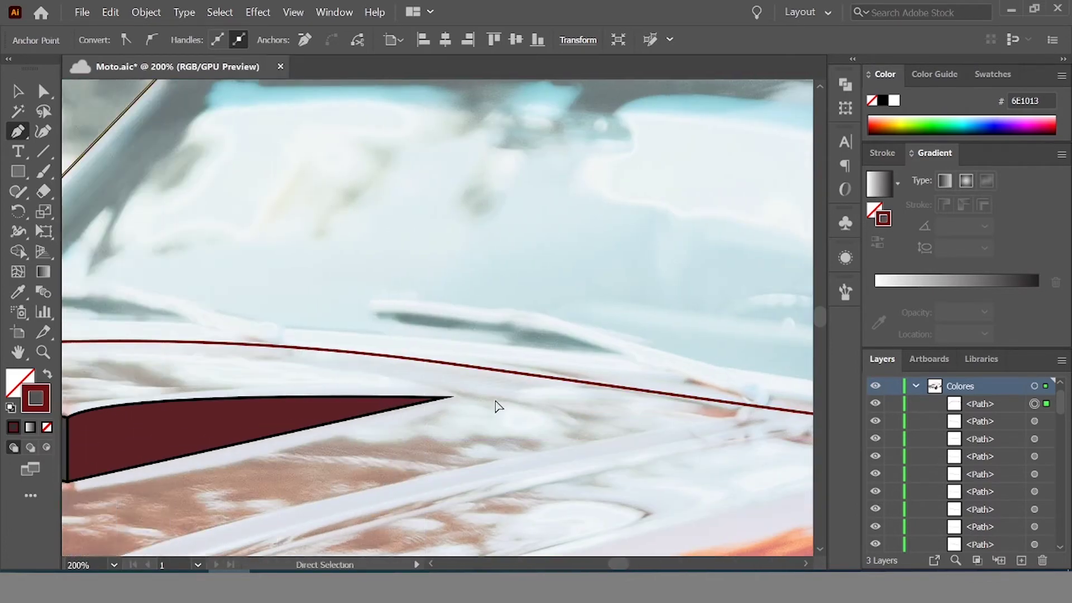
pyautogui.keyDown('alt'); pyautogui.scroll(-1, 187, 297); pyautogui.keyUp('alt')
pyautogui.click(183, 291)
# Trace and close the inner windshield glass outline inside the frame
pyautogui.click(361, 91)
pyautogui.keyDown('alt'); pyautogui.scroll(-2, 362, 110); pyautogui.keyUp('alt')
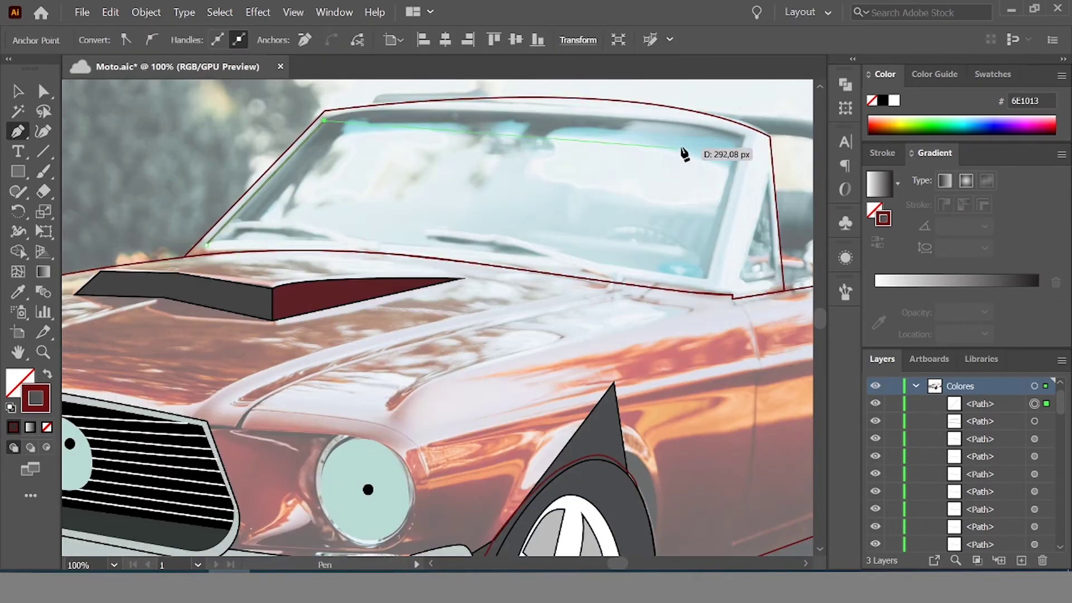
pyautogui.hscroll(3, 766, 158)
pyautogui.moveTo(546, 137); pyautogui.dragTo(728, 201)
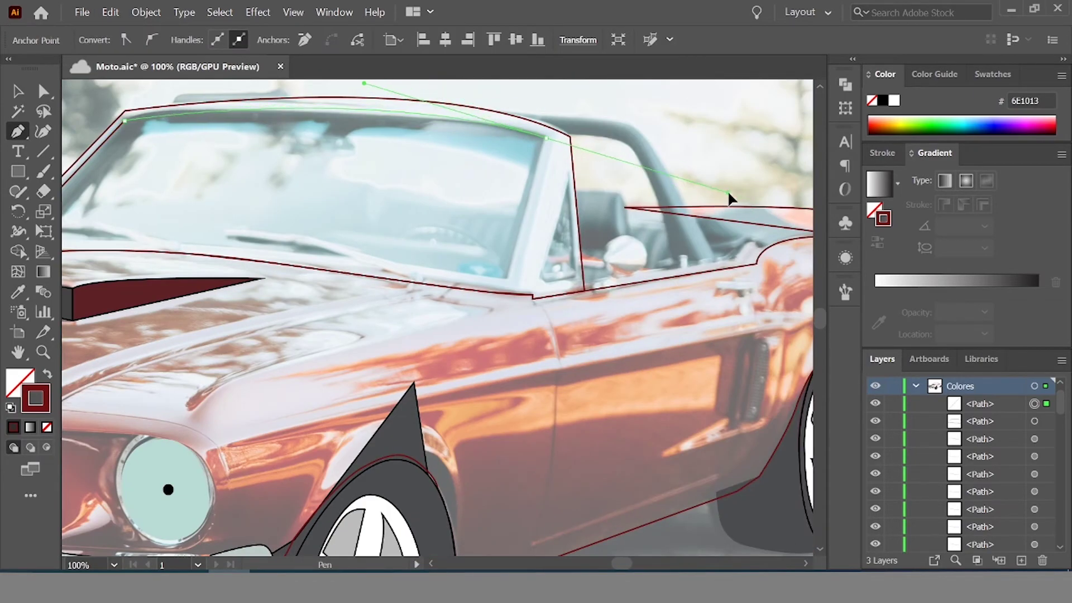
pyautogui.click(507, 280)
pyautogui.hscroll(-3, 349, 274)
pyautogui.hscroll(-1, 349, 274)
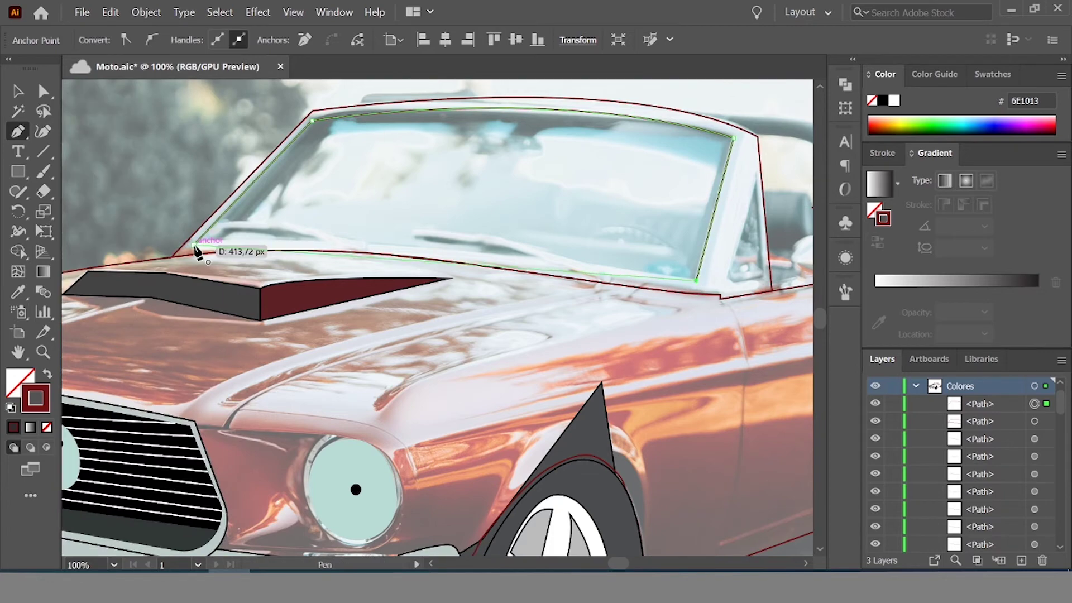
pyautogui.click(196, 250)
# Outline the small side vent window with a curved lower corner
pyautogui.scroll(-2, 961, 474)
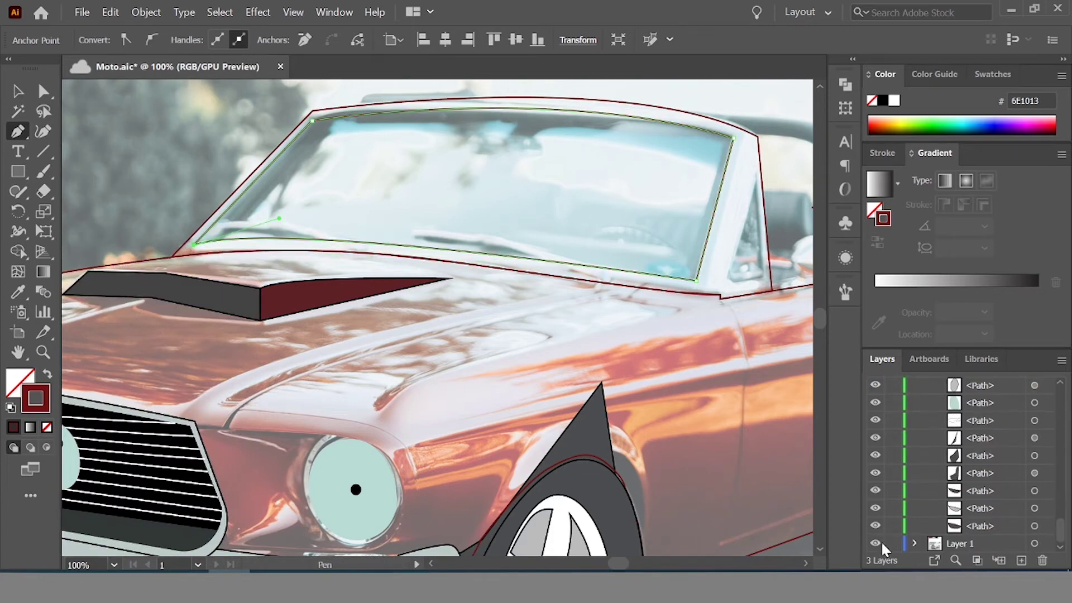
pyautogui.keyDown('alt'); pyautogui.scroll(-3, 790, 494); pyautogui.keyUp('alt')
pyautogui.keyDown('ctrl'); pyautogui.click(318, 254); pyautogui.keyUp('ctrl')
pyautogui.keyDown('alt'); pyautogui.scroll(2, 531, 388); pyautogui.keyUp('alt')
pyautogui.click(875, 543)
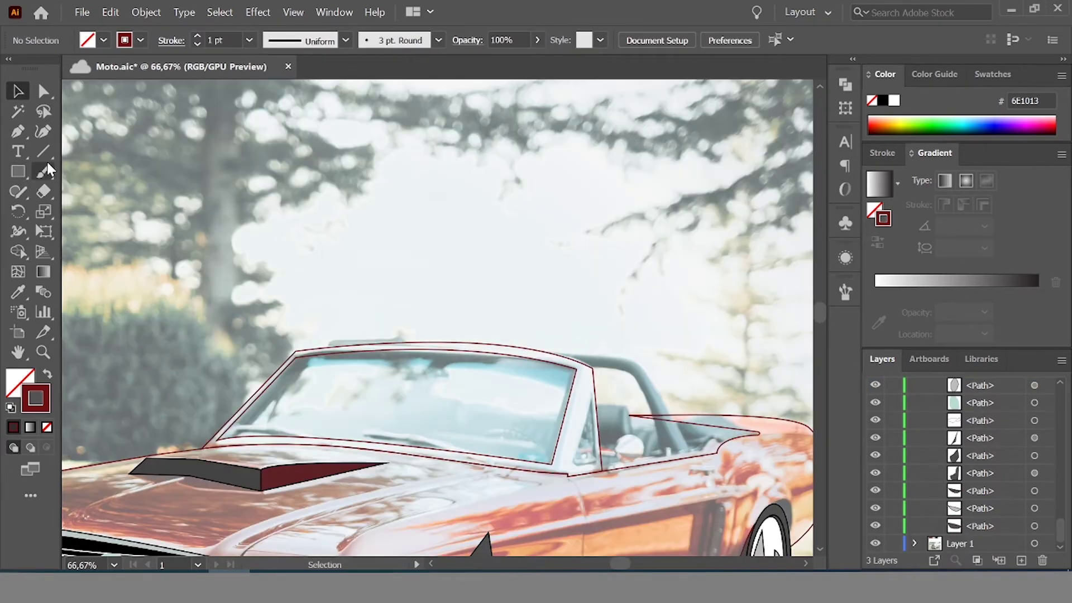
pyautogui.keyDown('alt'); pyautogui.scroll(3, 540, 481); pyautogui.keyUp('alt')
pyautogui.scroll(-4, 539, 479)
pyautogui.click(558, 239)
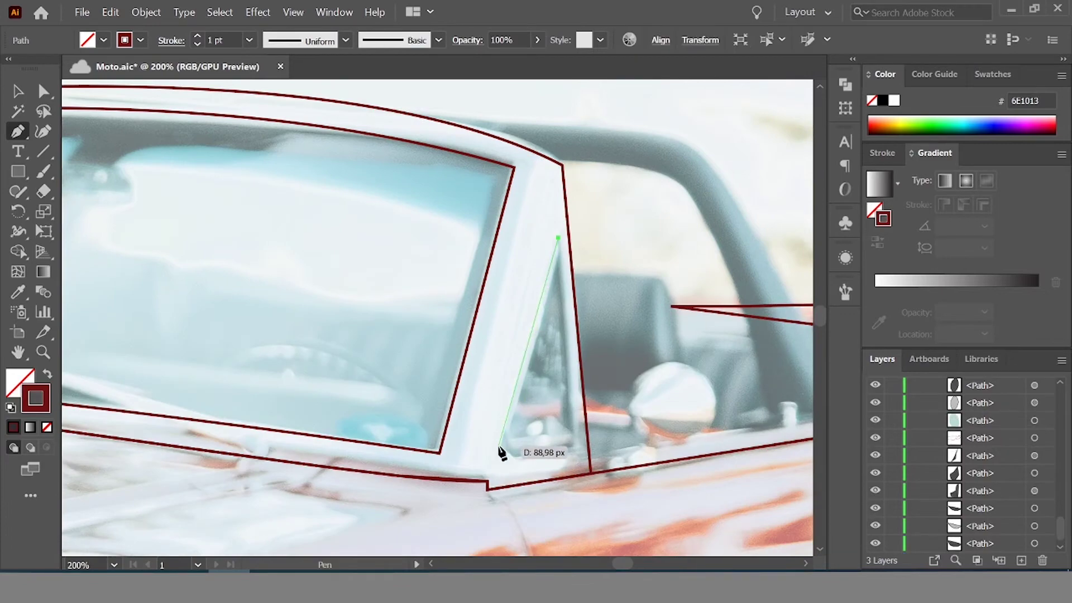
pyautogui.moveTo(498, 445); pyautogui.dragTo(515, 465)
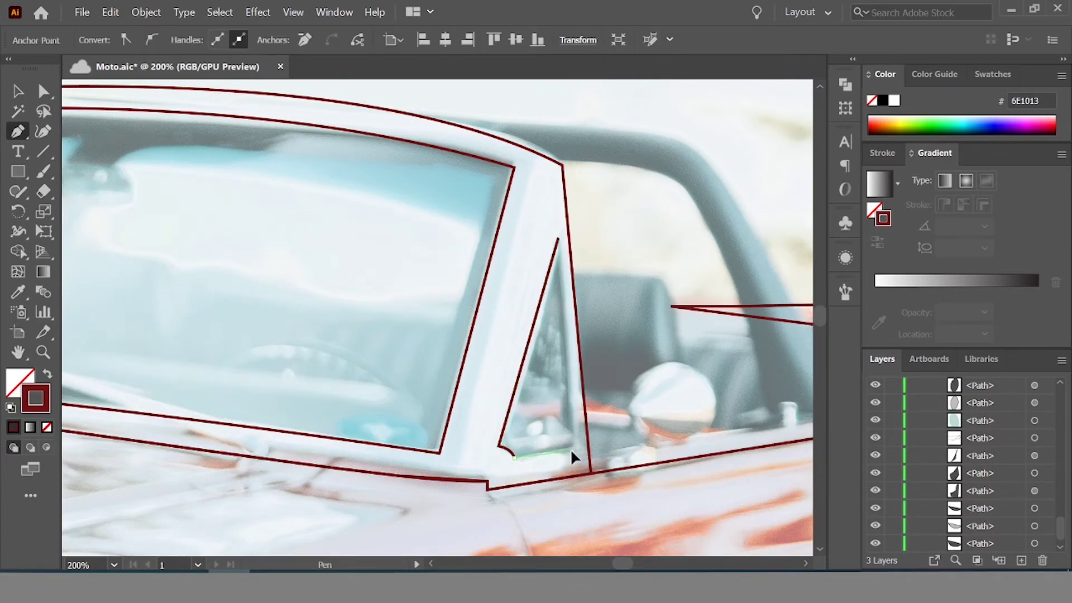
pyautogui.click(559, 239)
# Fill the windshield frame with the bumper's light grey-blue using the Eyedropper
pyautogui.keyDown('alt'); pyautogui.scroll(-3, 559, 239); pyautogui.keyUp('alt')
pyautogui.press('v')
pyautogui.click(437, 177)
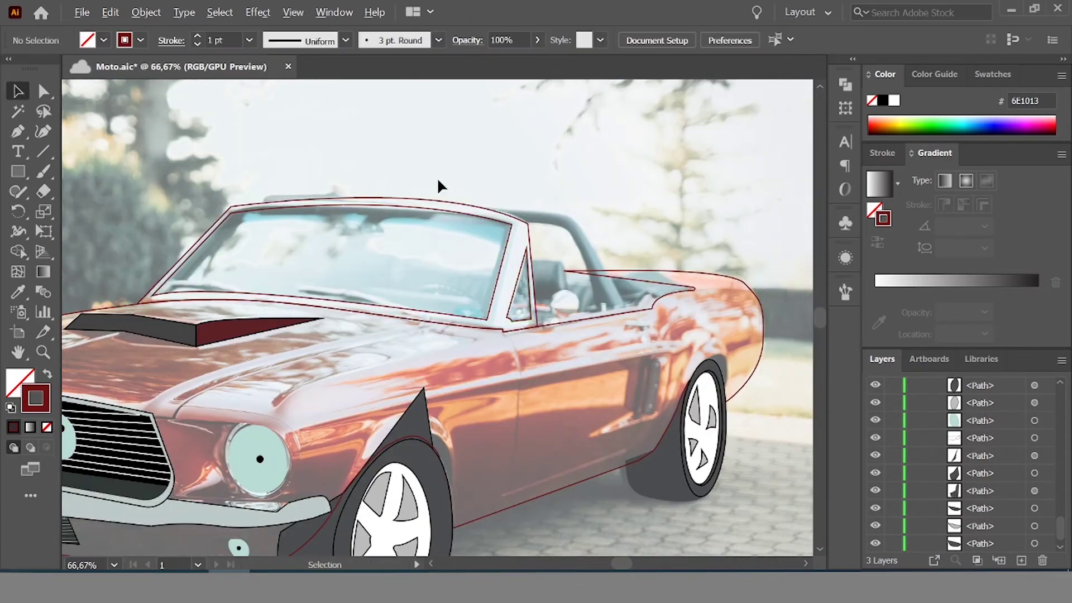
pyautogui.keyDown('alt'); pyautogui.scroll(2, 473, 199); pyautogui.keyUp('alt')
pyautogui.click(18, 291)
pyautogui.scroll(-3, 435, 318)
pyautogui.click(495, 478)
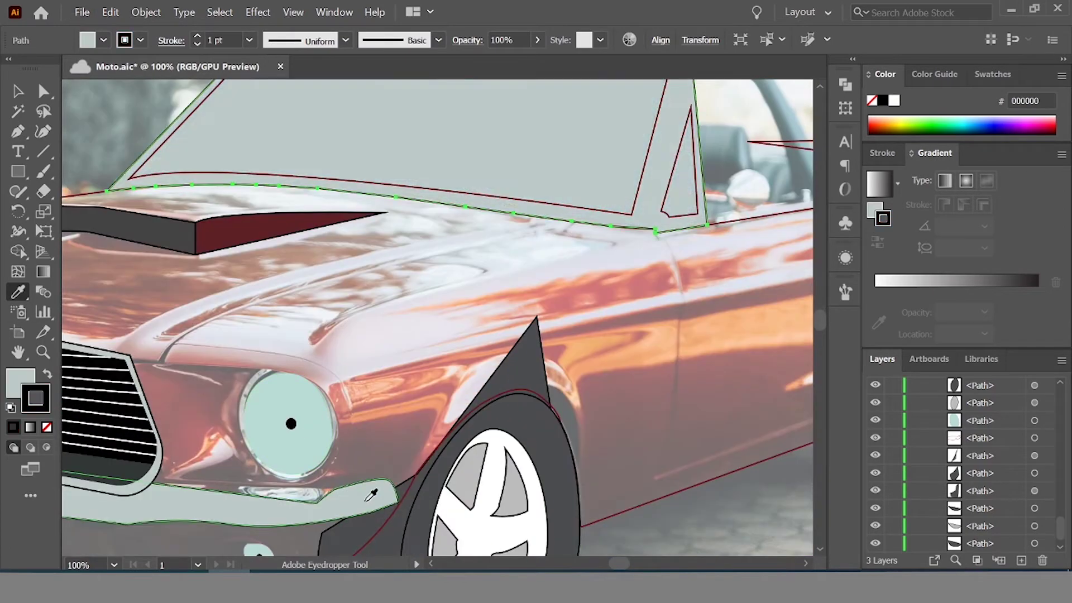
pyautogui.hotkey('ctrl', '-')
pyautogui.hotkey('ctrl', '-')
pyautogui.hotkey('ctrl', '-')
pyautogui.press('v')
pyautogui.hotkey('ctrl', '=')
pyautogui.press('a')
pyautogui.click(456, 478)
pyautogui.hscroll(-3, 178, 308)
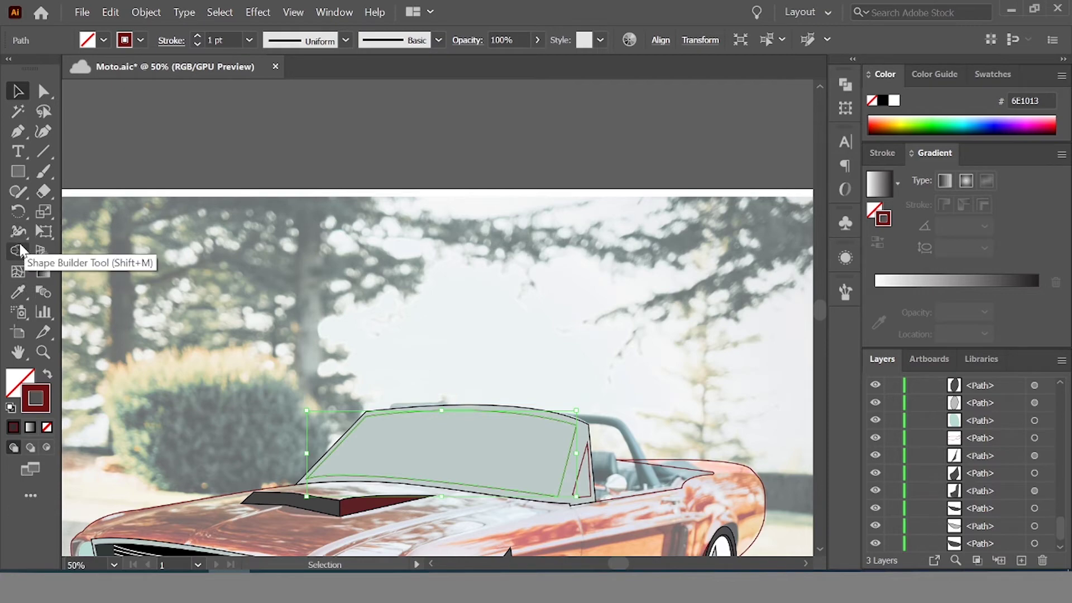
# Use Shape Builder with Alt to punch the glass region out of the windshield frame
pyautogui.click(471, 380)
pyautogui.keyDown('alt'); pyautogui.scroll(2, 470, 380); pyautogui.keyUp('alt')
pyautogui.scroll(-2, 699, 472)
pyautogui.click(699, 472)
pyautogui.hotkey('ctrl', '8')
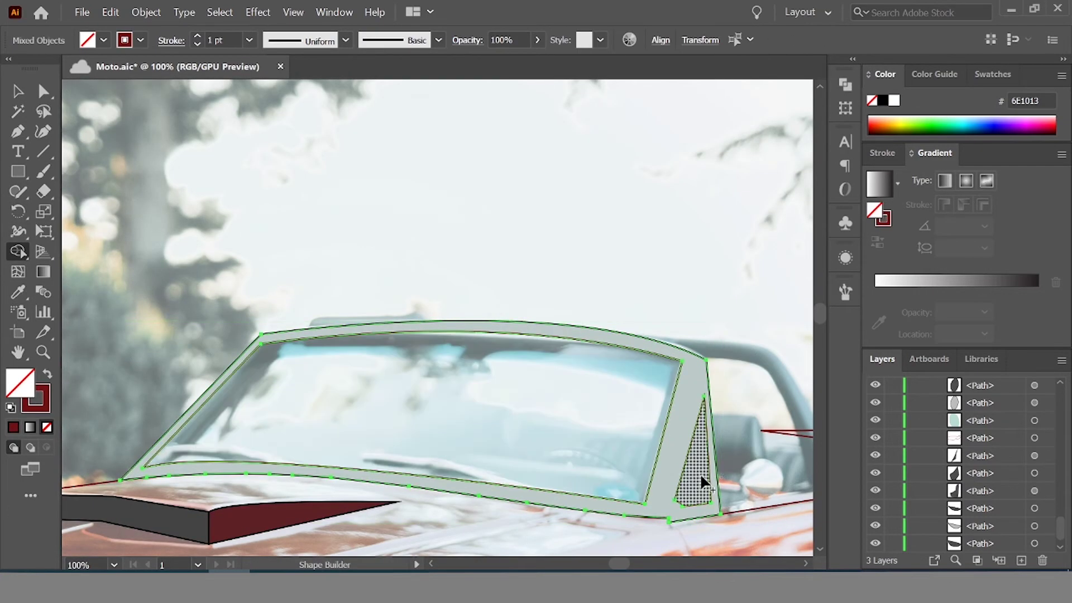
pyautogui.click(412, 196)
pyautogui.scroll(2, 532, 267)
pyautogui.scroll(-2, 532, 266)
# Give the windshield glass the light-blue swatch fill at 60% opacity
pyautogui.click(540, 240)
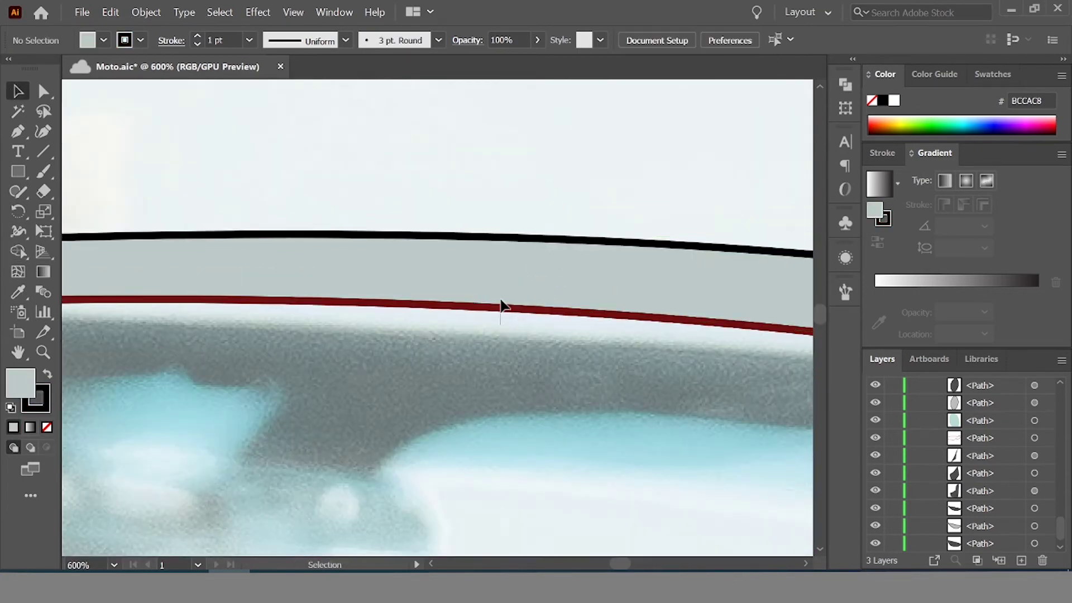
pyautogui.hotkey('ctrl', '-')
pyautogui.hotkey('ctrl', '-')
pyautogui.hotkey('ctrl', '-')
pyautogui.click(18, 291)
pyautogui.hotkey('ctrl', '-')
pyautogui.hotkey('ctrl', '-')
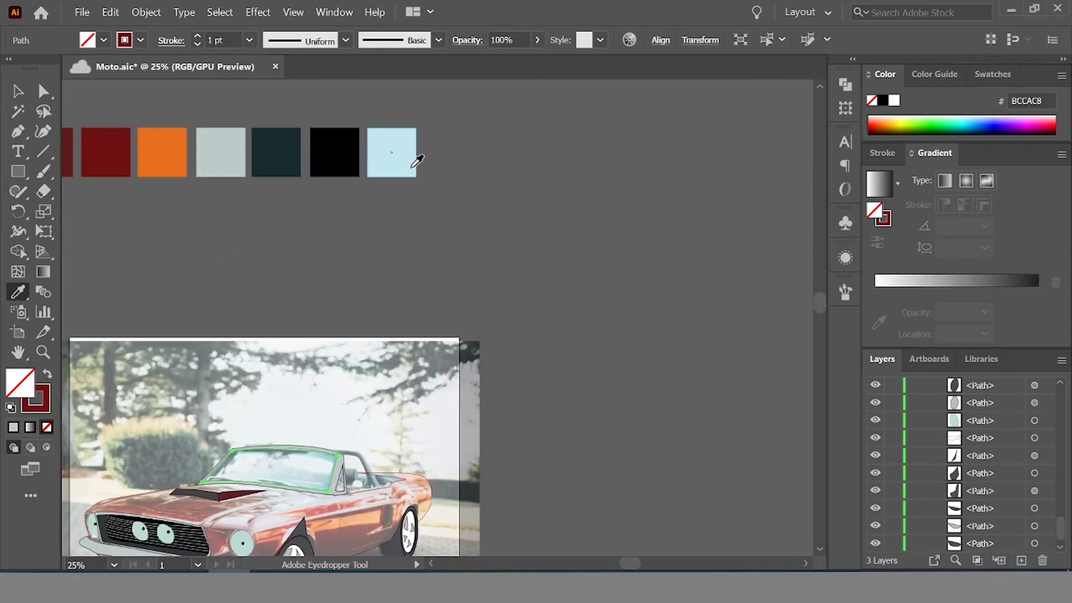
pyautogui.click(410, 162)
pyautogui.press('v')
pyautogui.hotkey('ctrl', '-')
pyautogui.write('60')
pyautogui.press('Return')
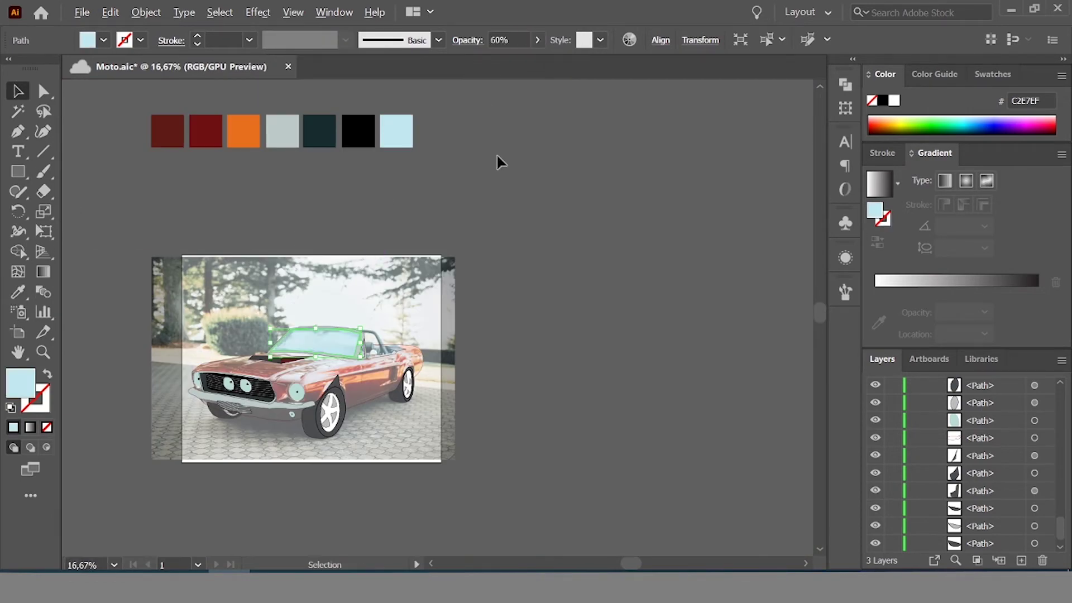
pyautogui.click(497, 153)
# Copy the frame's grey fill and black outline onto the vent window
pyautogui.scroll(1, 416, 322)
pyautogui.scroll(2, 373, 416)
pyautogui.scroll(1, 404, 466)
pyautogui.scroll(2, 403, 467)
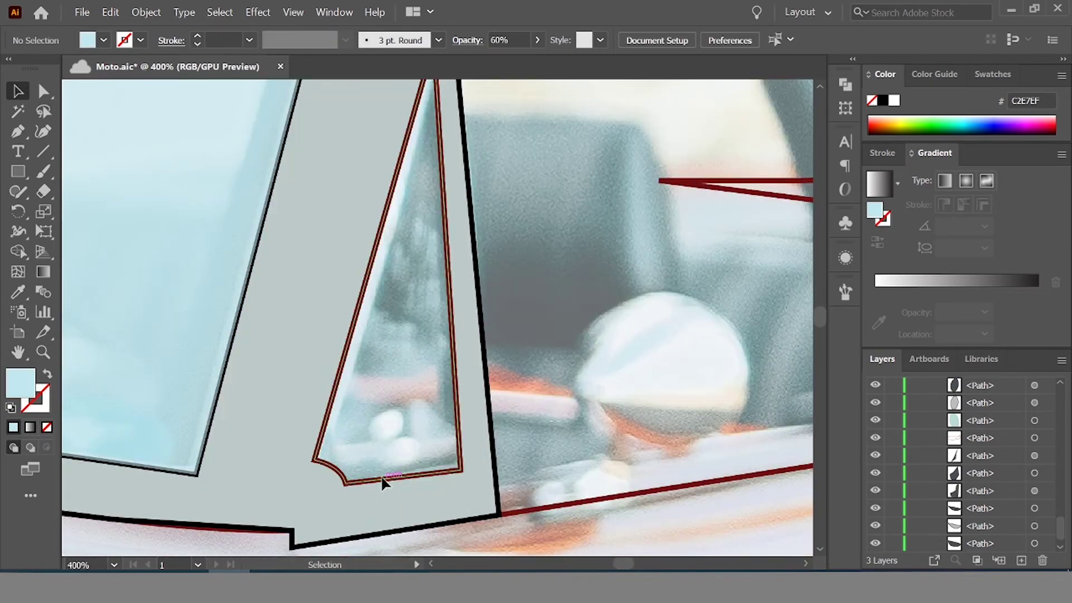
pyautogui.click(391, 291)
pyautogui.press('i')
pyautogui.click(313, 280)
pyautogui.scroll(-2, 132, 196)
pyautogui.hscroll(1, 548, 149)
pyautogui.hotkey('ctrl', '-')
pyautogui.hotkey('ctrl', '-')
pyautogui.hotkey('ctrl', '-')
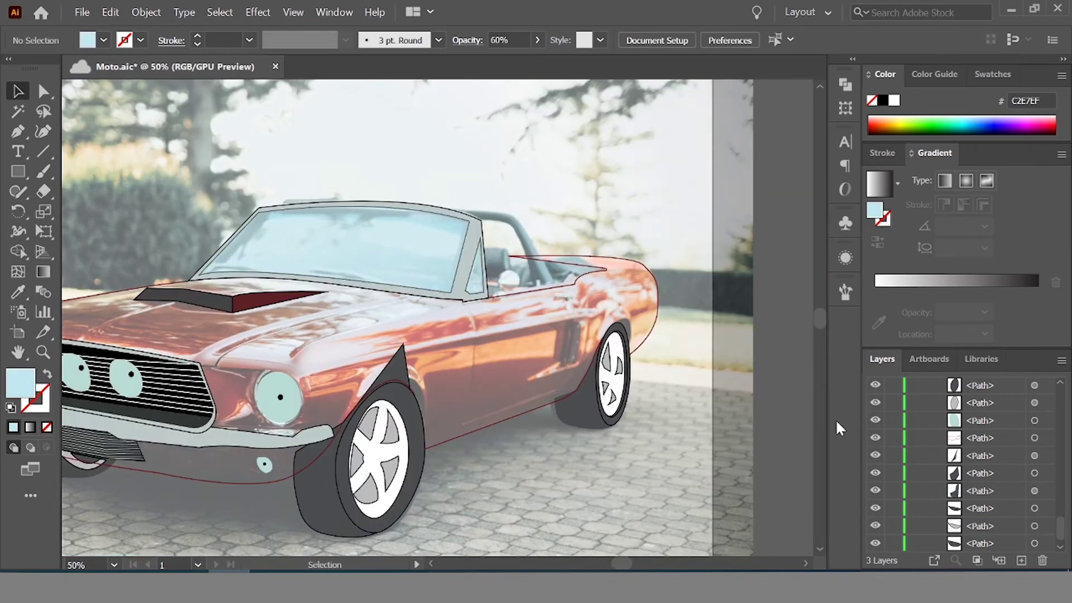
pyautogui.hotkey('ctrl', '-')
pyautogui.click(618, 422)
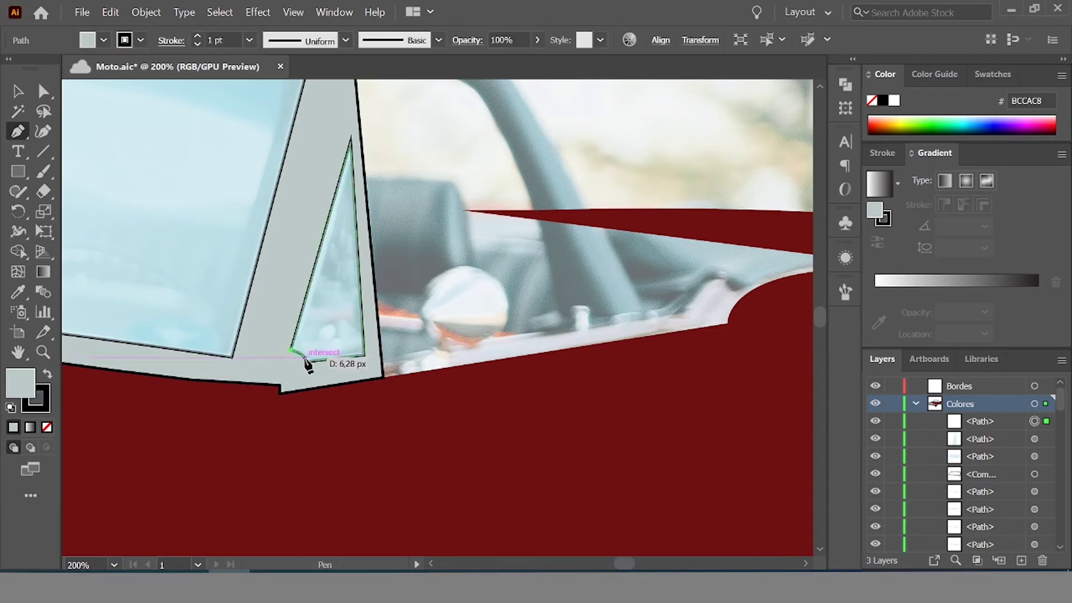
# Draw a closed side-mirror shape with a rounded head at the windshield frame base
pyautogui.scroll(3, 306, 366)
pyautogui.moveTo(307, 359); pyautogui.dragTo(327, 395)
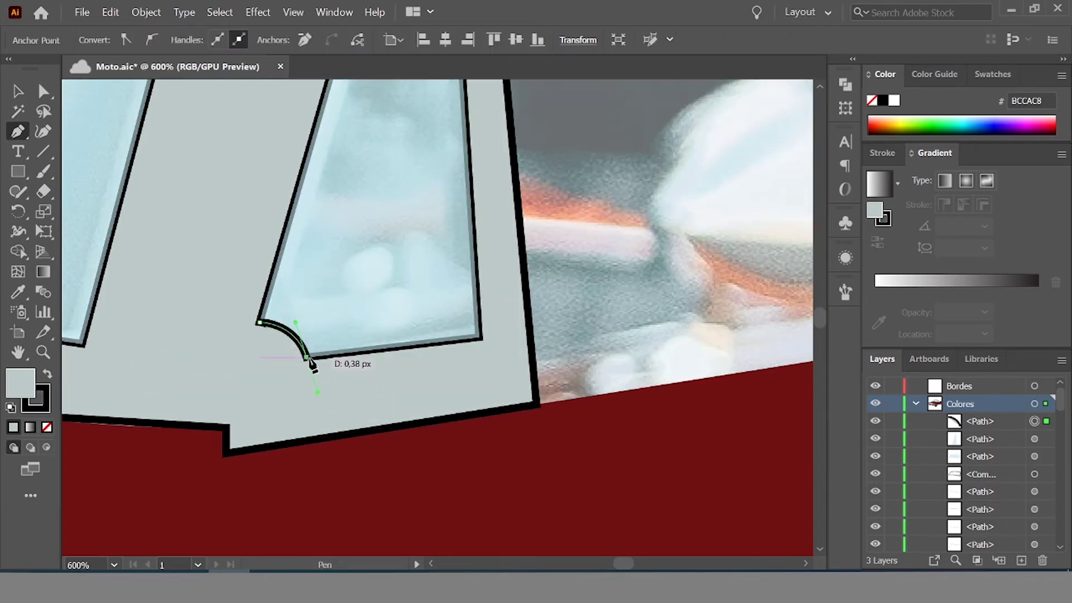
pyautogui.scroll(-3, 309, 363)
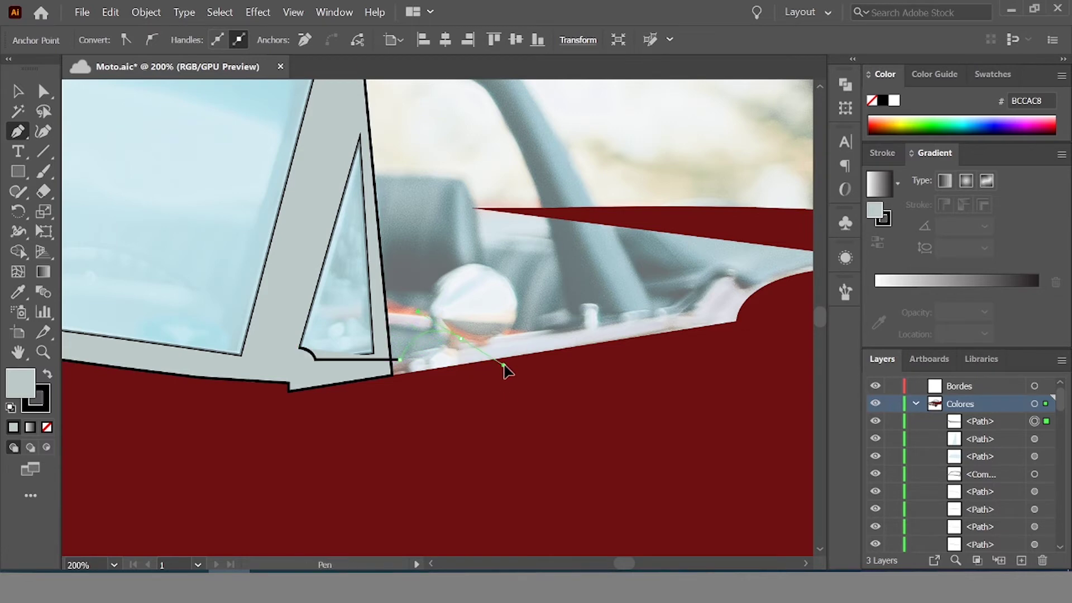
pyautogui.moveTo(503, 368); pyautogui.dragTo(457, 415)
pyautogui.scroll(1, 454, 379)
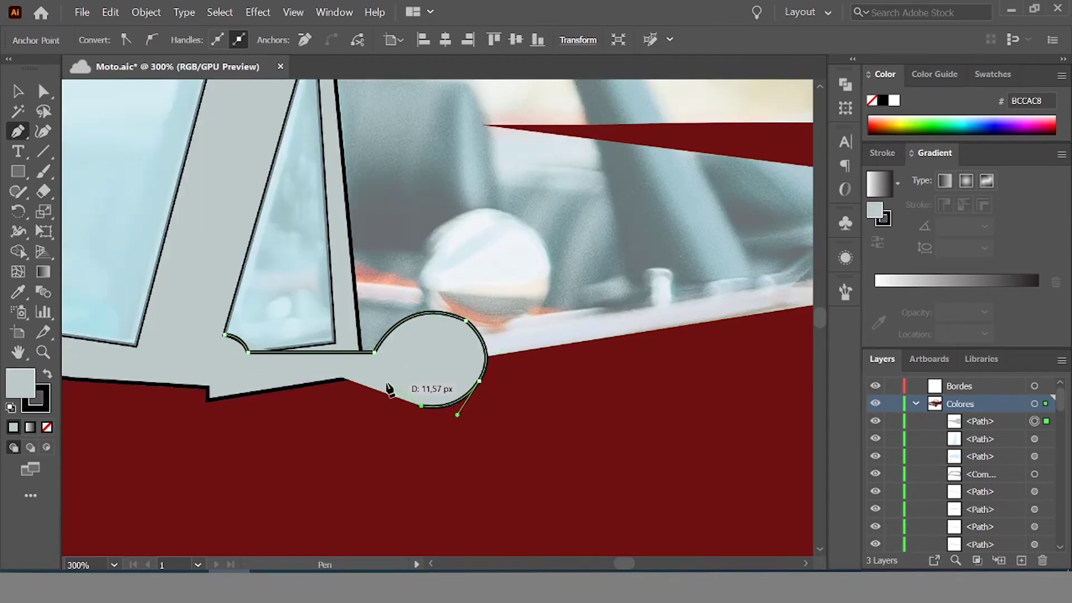
pyautogui.press('v')
pyautogui.click(366, 430)
pyautogui.click(514, 329)
pyautogui.scroll(-3, 626, 459)
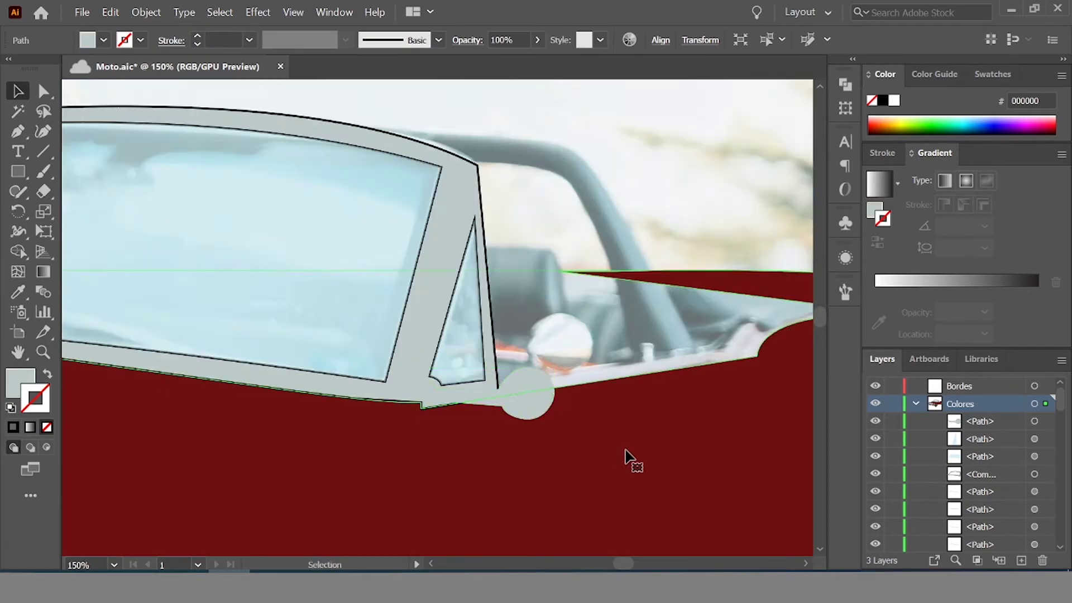
pyautogui.hotkey('ctrl', 'shift', 'a')
# Hide the reference photo and resize the mirror with its bounding box
pyautogui.scroll(-1, 627, 459)
pyautogui.scroll(1, 695, 444)
pyautogui.scroll(-3, 781, 475)
pyautogui.scroll(-1, 878, 541)
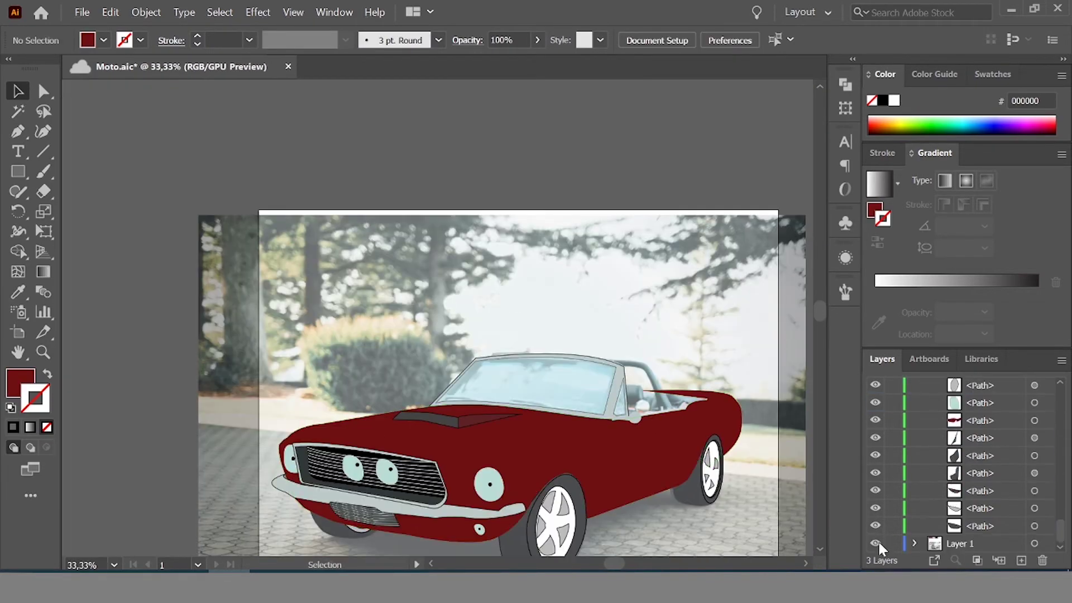
pyautogui.click(876, 543)
pyautogui.scroll(5, 658, 435)
pyautogui.click(534, 342)
pyautogui.moveTo(556, 311)
pyautogui.mouseDown()
pyautogui.moveTo(571, 292)
pyautogui.moveTo(530, 333)
pyautogui.mouseUp()
pyautogui.scroll(3, 581, 346)
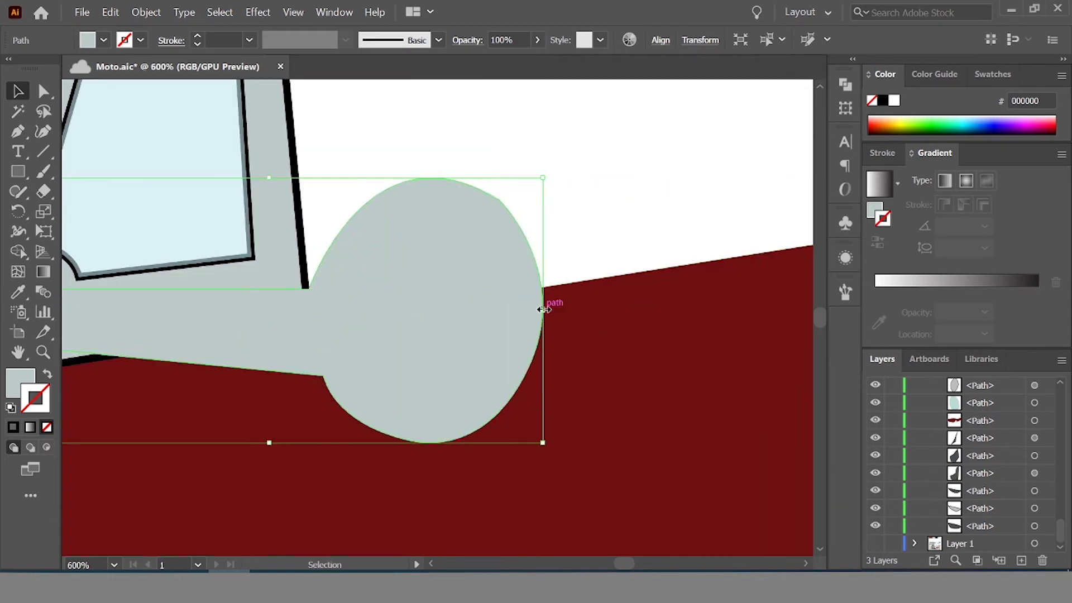
pyautogui.scroll(-8, 718, 438)
pyautogui.hotkey('ctrl', 'shift', 'a')
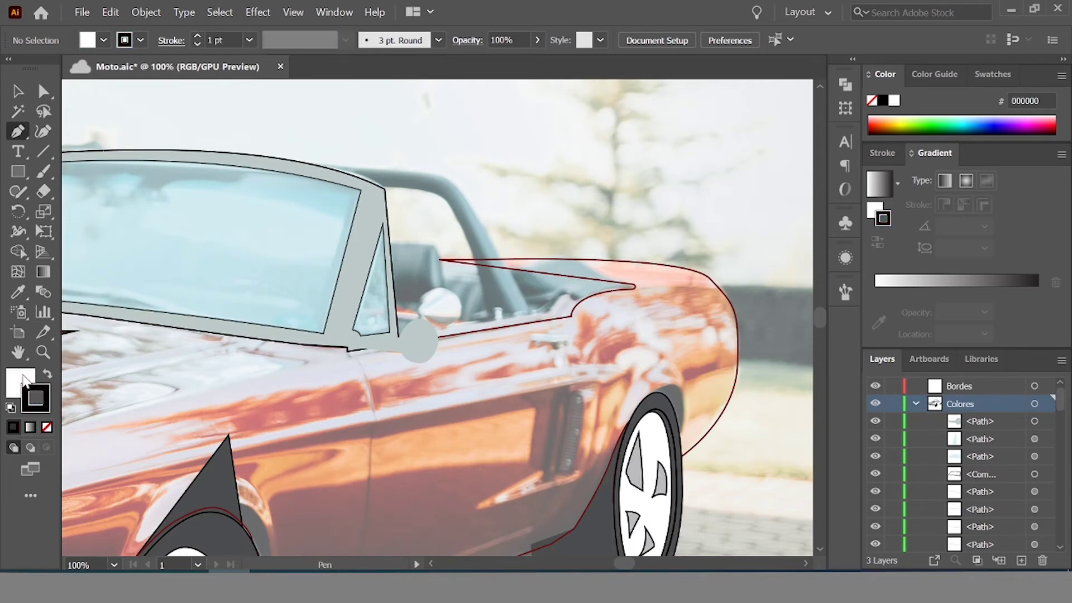
# With fill set to None, draw an open outline up the convertible top's rear pillar
pyautogui.press('/')
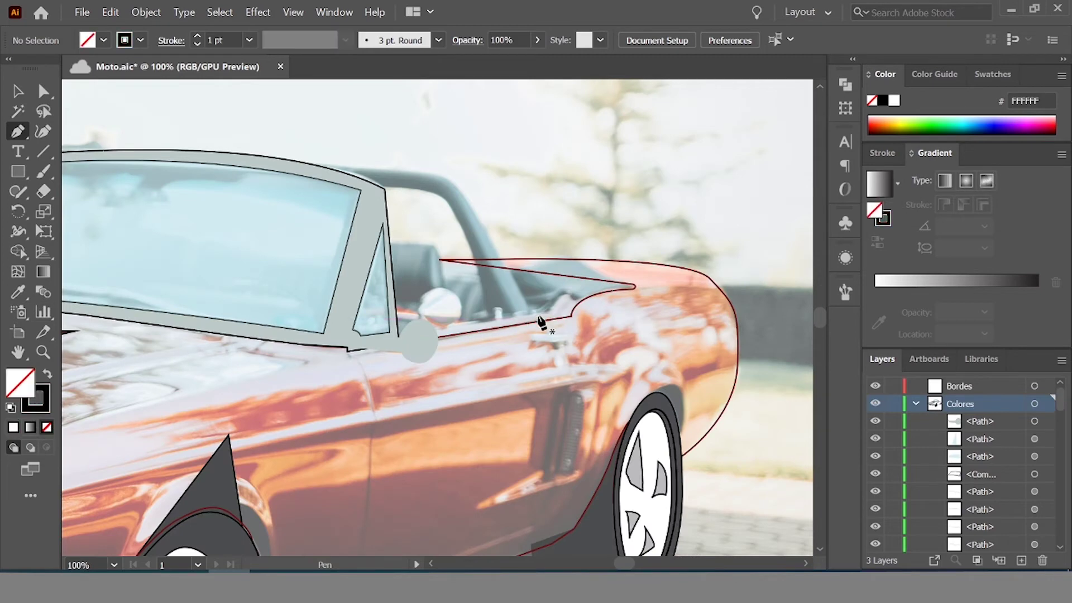
pyautogui.moveTo(507, 324); pyautogui.dragTo(499, 304)
pyautogui.moveTo(449, 205); pyautogui.dragTo(426, 191)
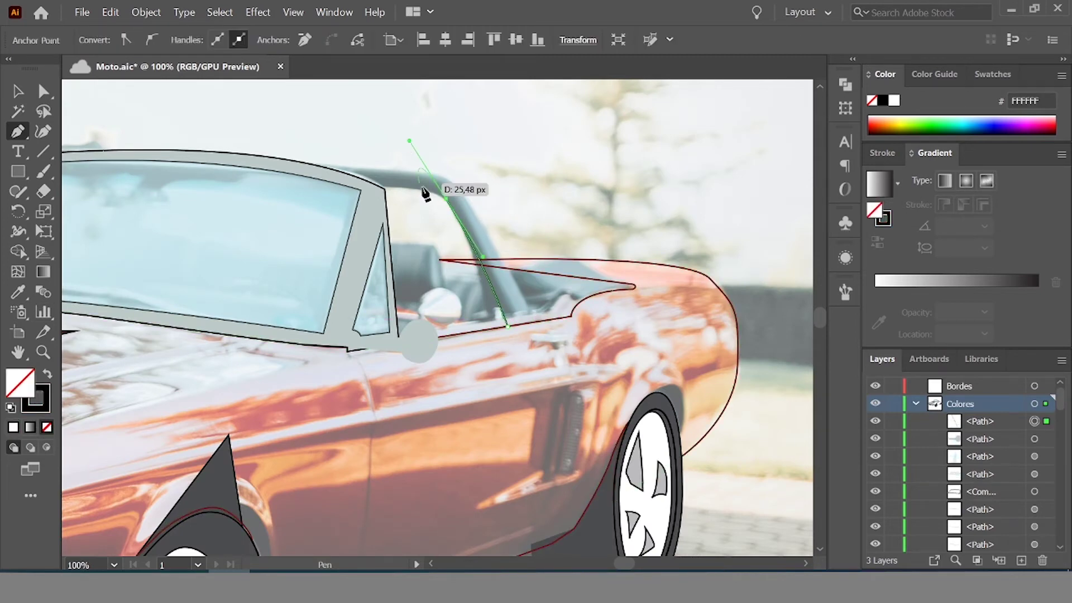
pyautogui.click(19, 88)
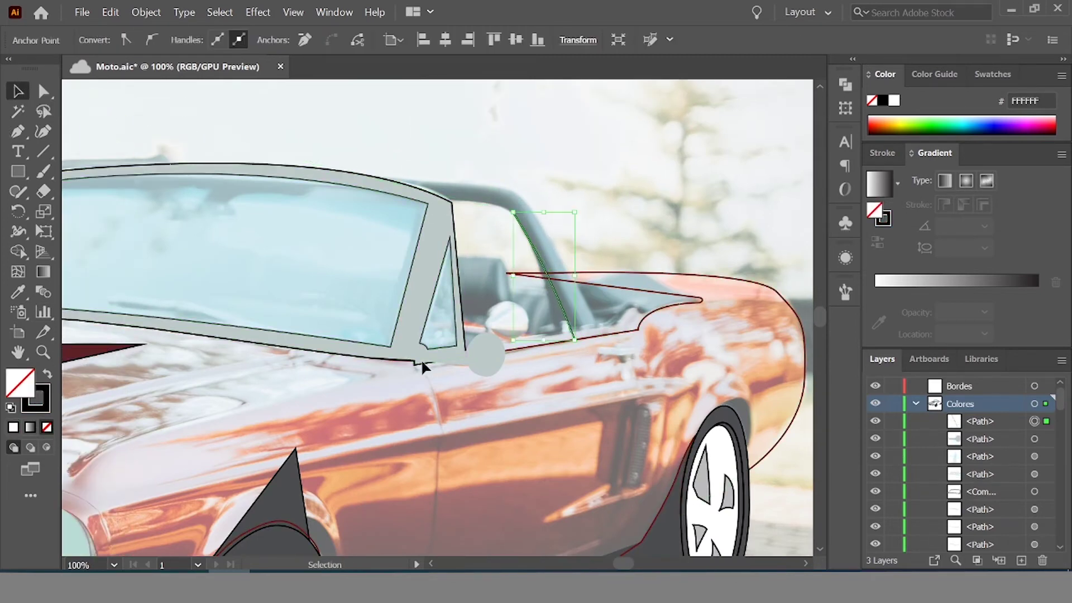
pyautogui.click(790, 371)
pyautogui.click(875, 491)
pyautogui.click(875, 474)
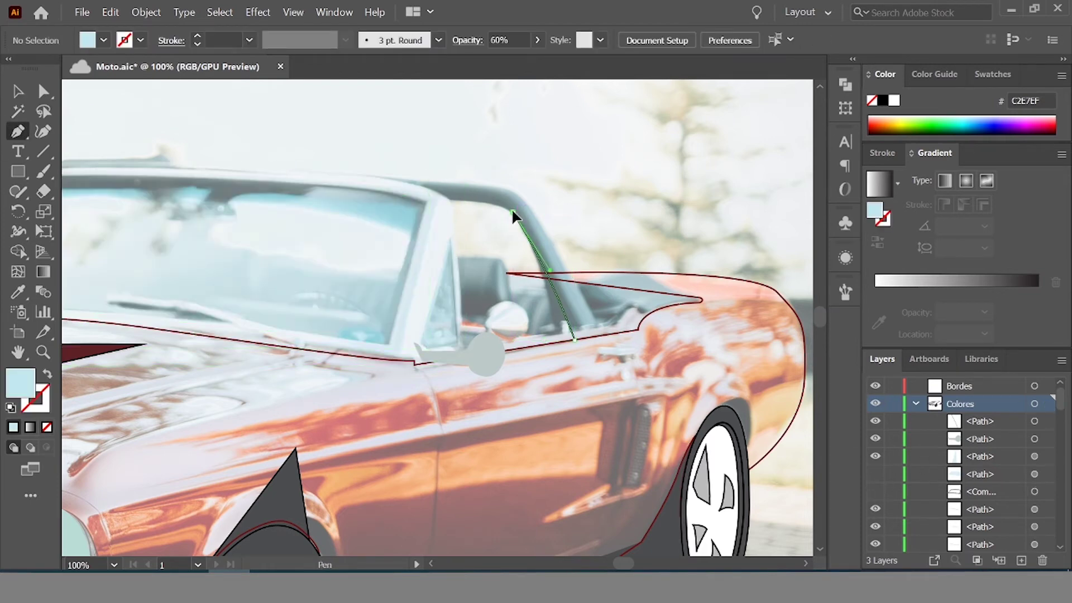
# Extend the top outline around the roof's front edge and rear corner
pyautogui.moveTo(512, 211); pyautogui.dragTo(451, 205)
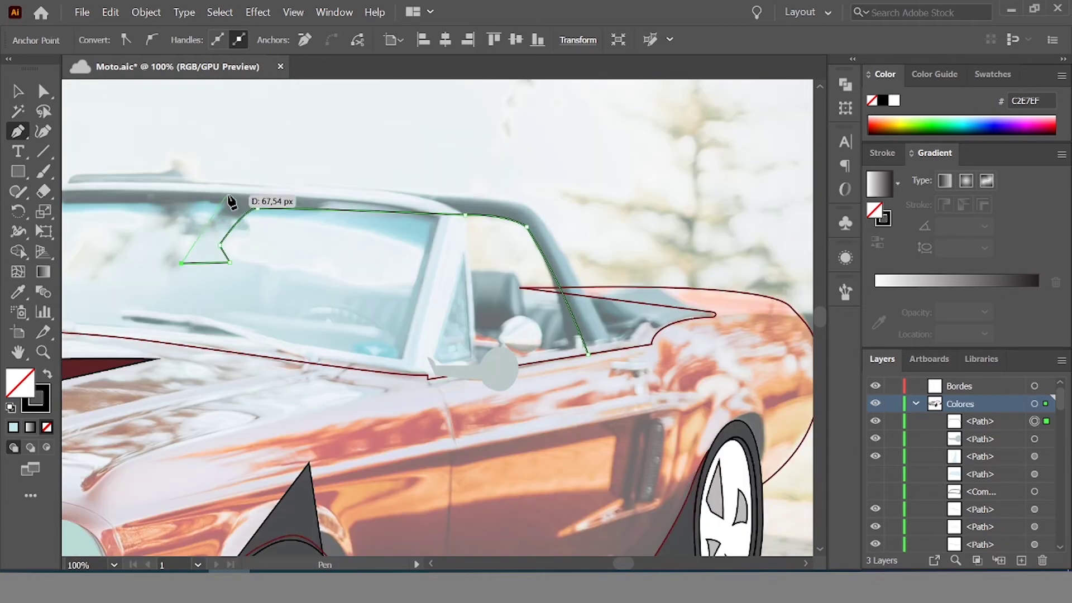
pyautogui.click(245, 191)
pyautogui.moveTo(531, 207); pyautogui.dragTo(561, 229)
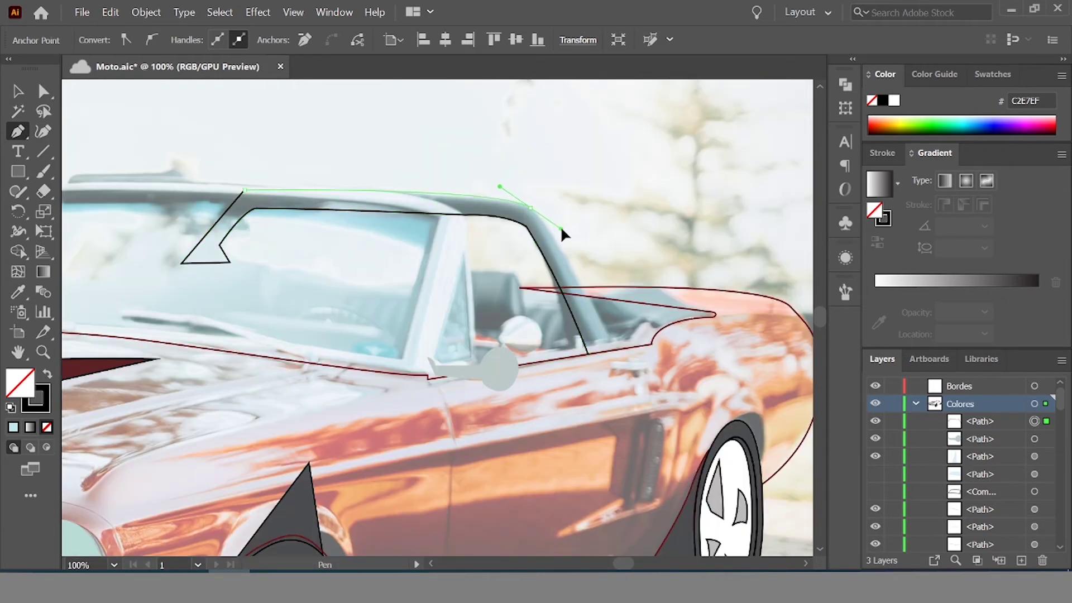
pyautogui.click(614, 351)
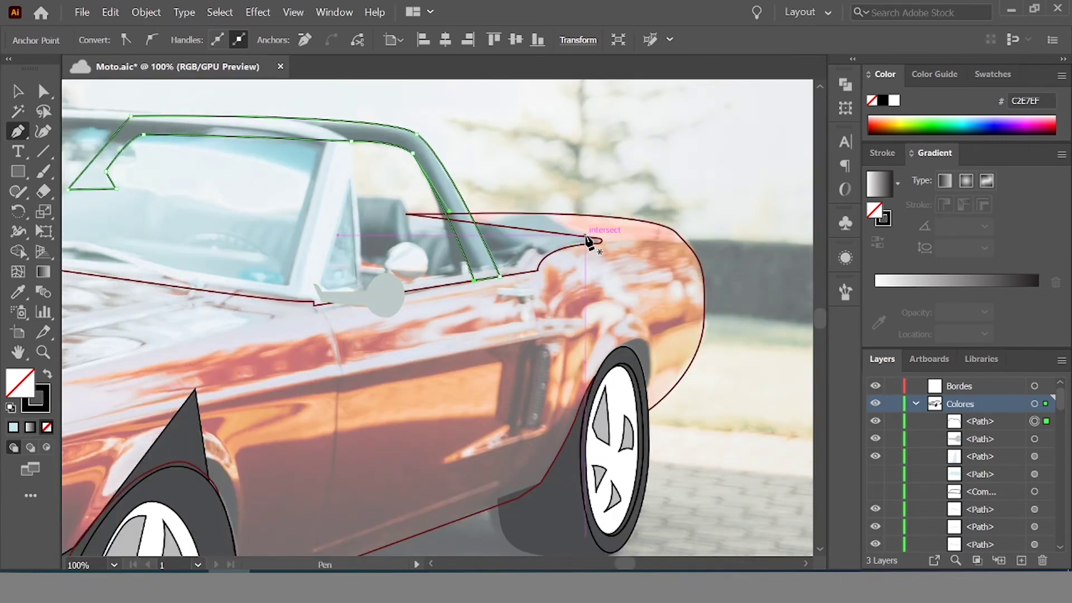
pyautogui.click(572, 240)
pyautogui.scroll(-1, 639, 254)
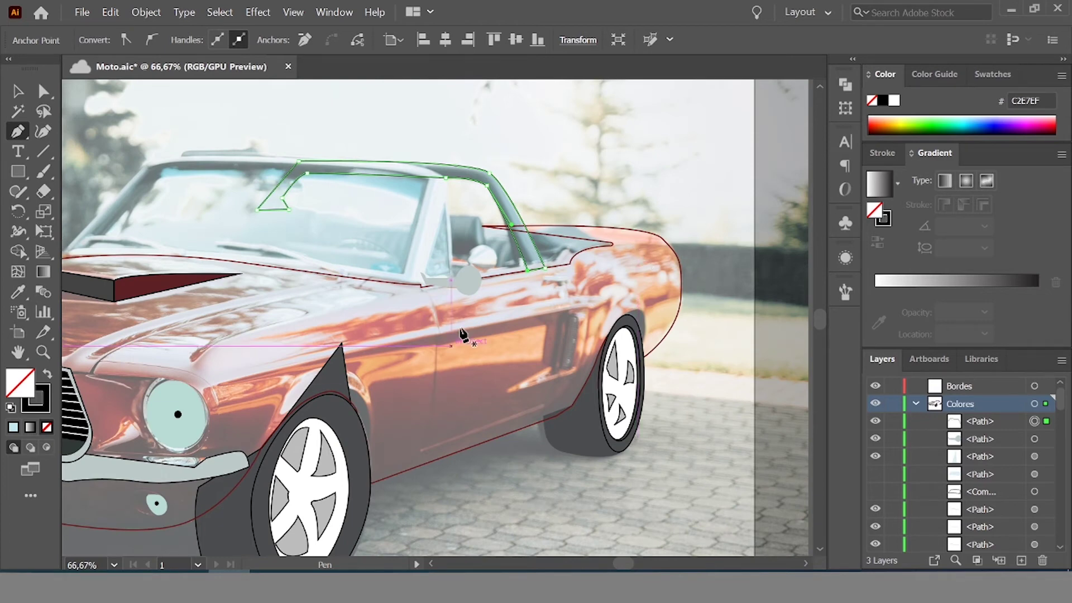
pyautogui.click(48, 374)
pyautogui.hotkey('shift', 'x')
# Cut the windshield glass where the top crosses, delete the piece, and close the path
pyautogui.press('c')
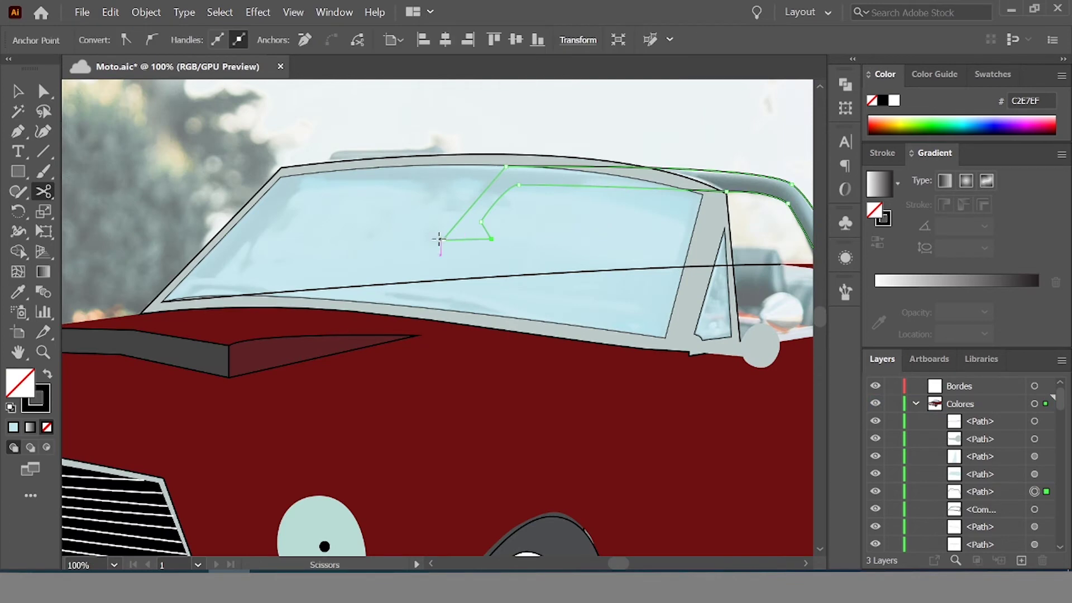
pyautogui.press('v')
pyautogui.click(479, 240)
pyautogui.press('Delete')
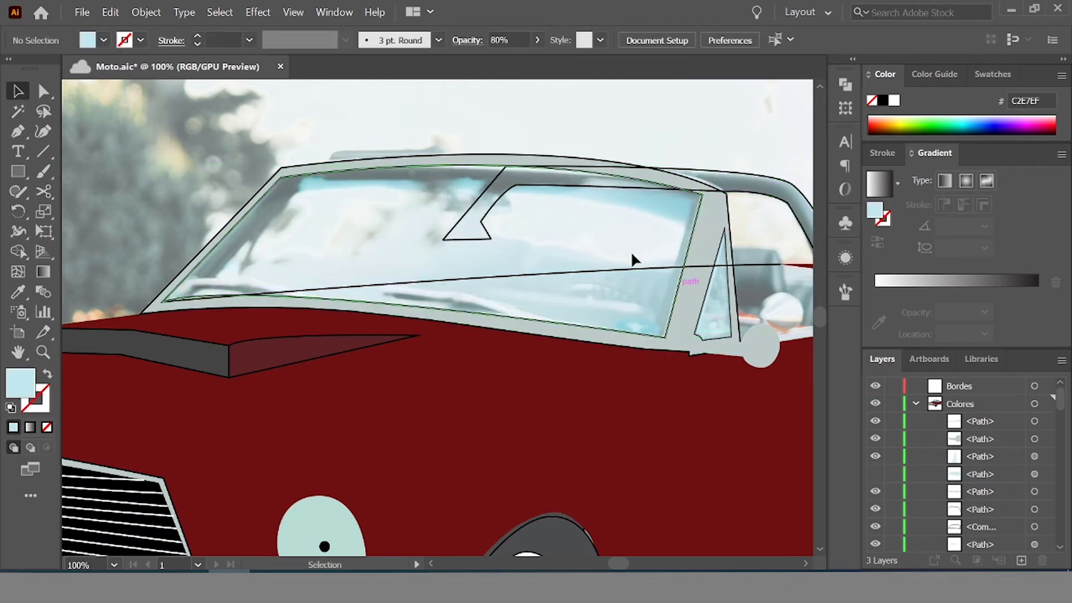
pyautogui.press('p')
pyautogui.click(492, 239)
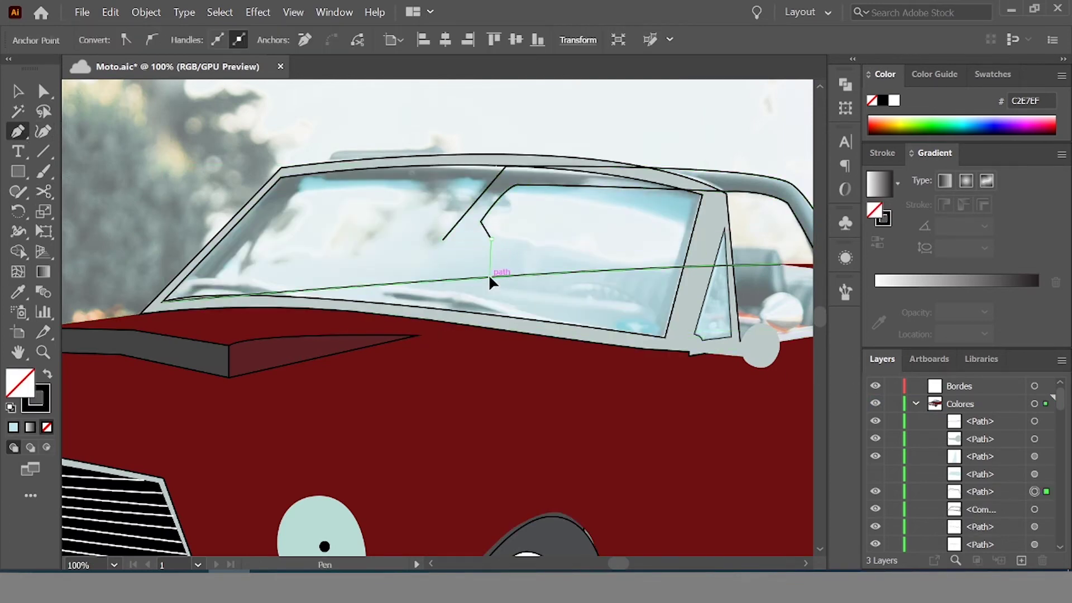
pyautogui.click(490, 275)
pyautogui.click(443, 239)
# Deselect, view the whole car, and check the new line across the windshield
pyautogui.hotkey('ctrl', '0')
pyautogui.press('v')
pyautogui.hotkey('ctrl', 'shift', 'a')
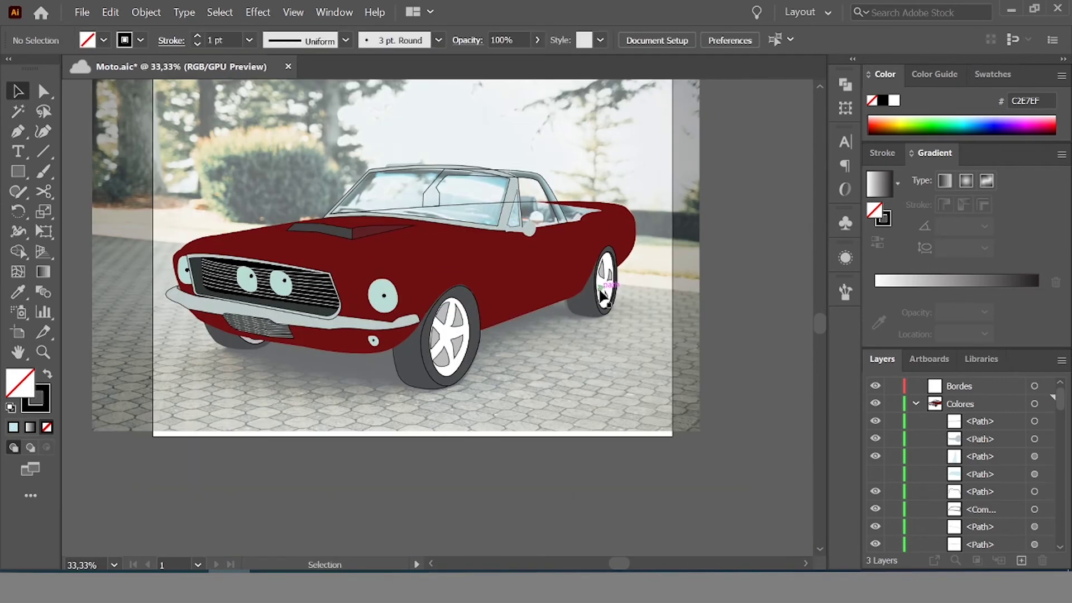
pyautogui.scroll(2, 579, 311)
pyautogui.click(255, 324)
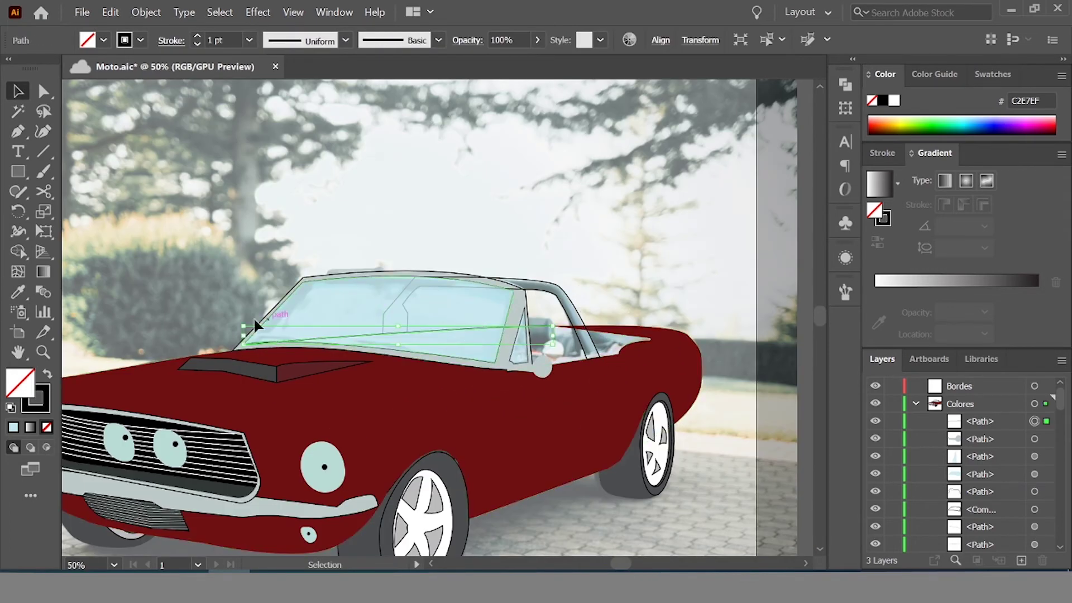
pyautogui.click(568, 209)
pyautogui.keyDown('alt'); pyautogui.scroll(-1, 592, 240); pyautogui.keyUp('alt')
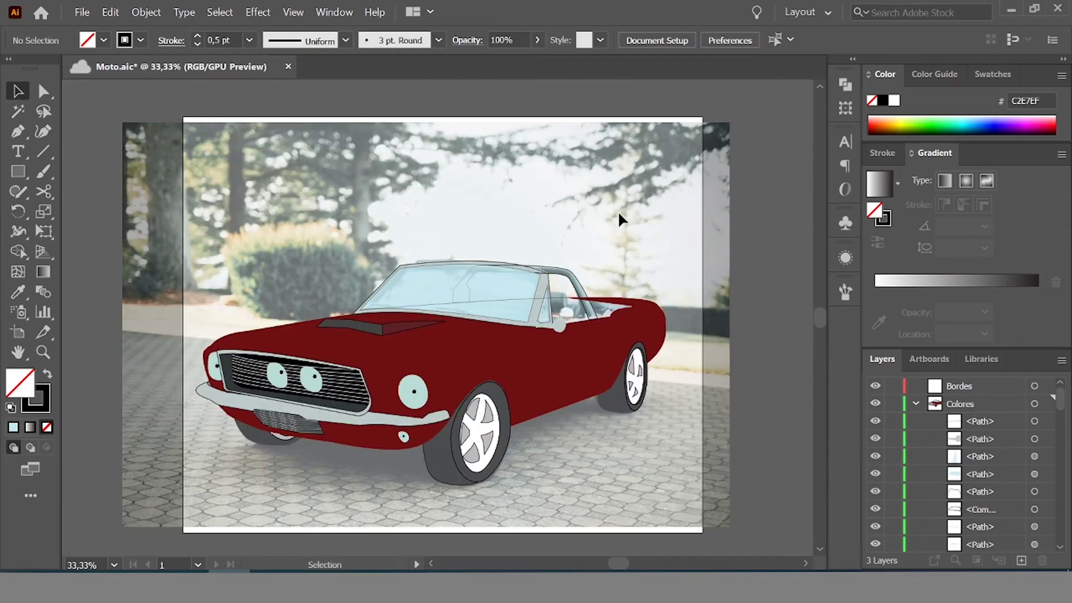
pyautogui.scroll(2, 658, 164)
# Fill the convertible-top path black by swapping its fill and stroke colours
pyautogui.click(573, 227)
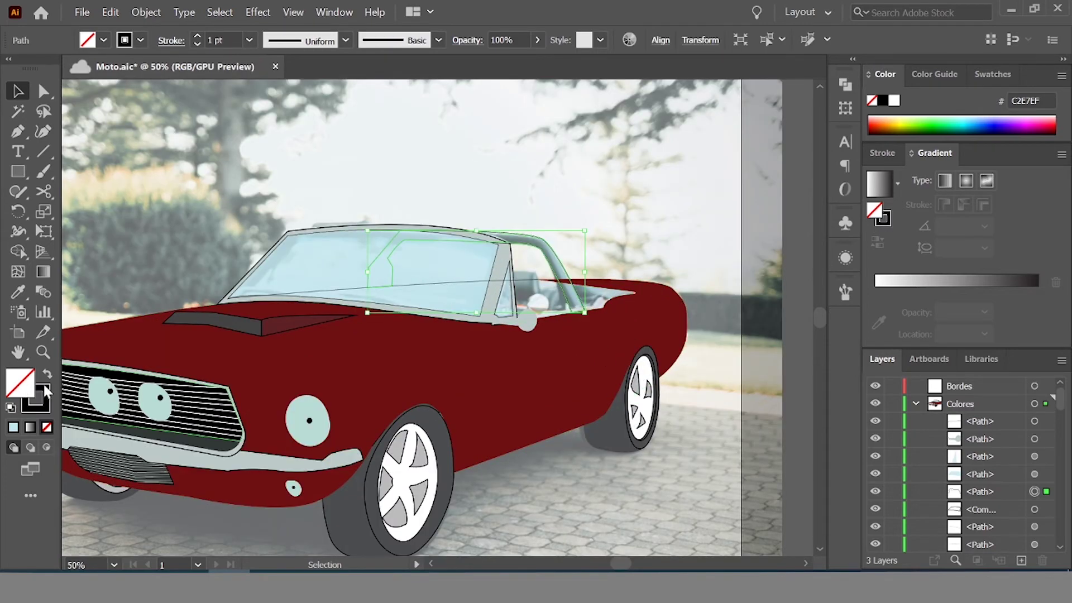
pyautogui.hotkey('shift', 'x')
pyautogui.hotkey('ctrl', 'shift', 'a')
pyautogui.scroll(-2, 722, 454)
pyautogui.scroll(3, 547, 316)
pyautogui.scroll(2, 502, 335)
# Pen-draw a curved strip following the windshield's lower edge
pyautogui.press('p')
pyautogui.click(495, 352)
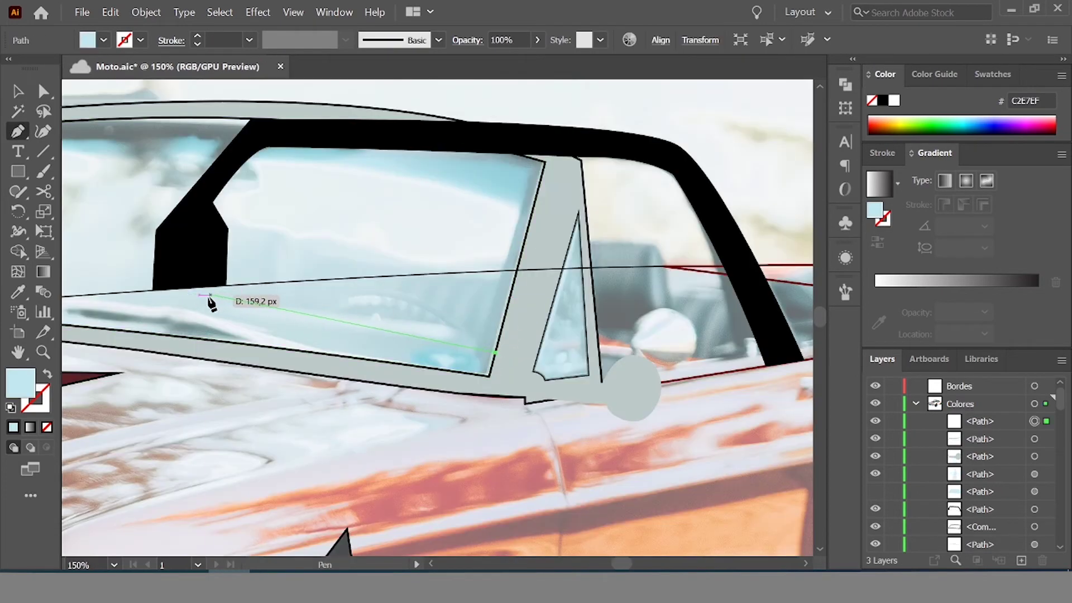
pyautogui.scroll(-1, 90, 310)
pyautogui.scroll(-1, 617, 255)
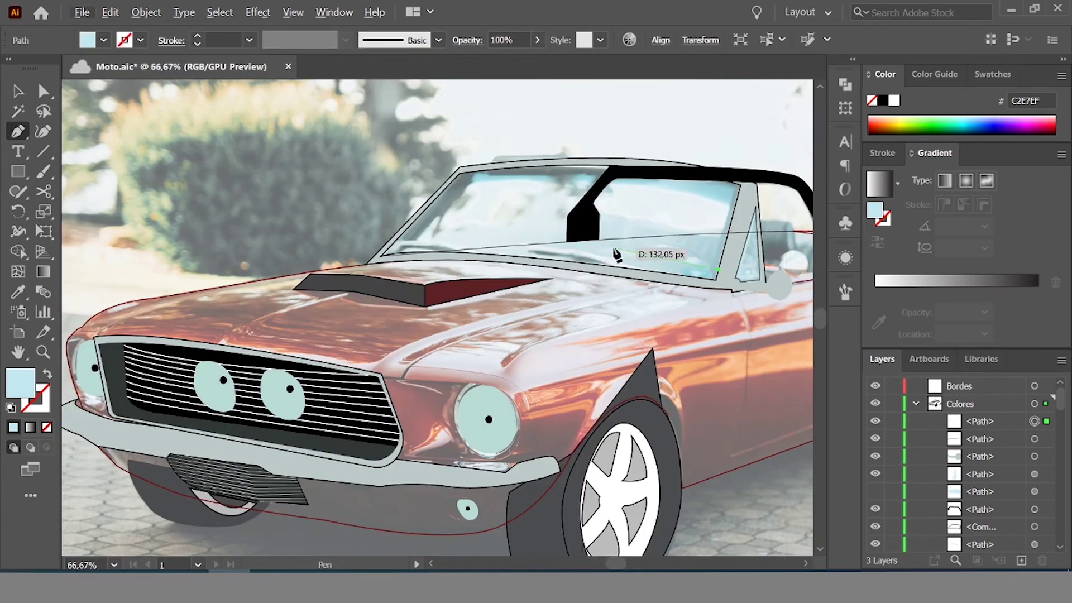
pyautogui.click(453, 245)
pyautogui.scroll(3, 454, 244)
pyautogui.scroll(-2, 409, 249)
pyautogui.hscroll(-1, 580, 256)
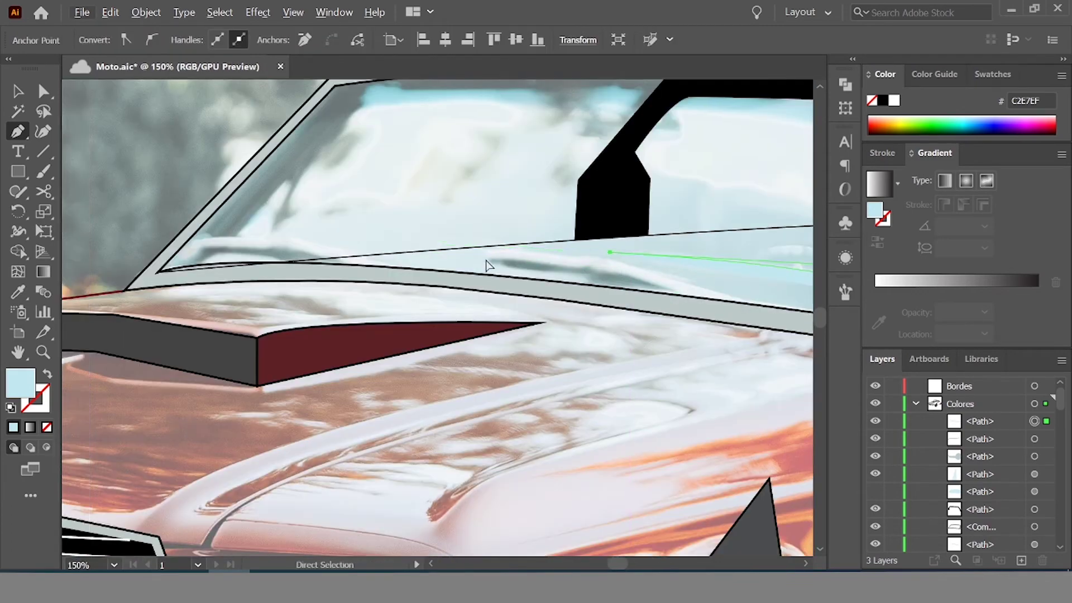
pyautogui.click(294, 262)
pyautogui.scroll(-1, 362, 275)
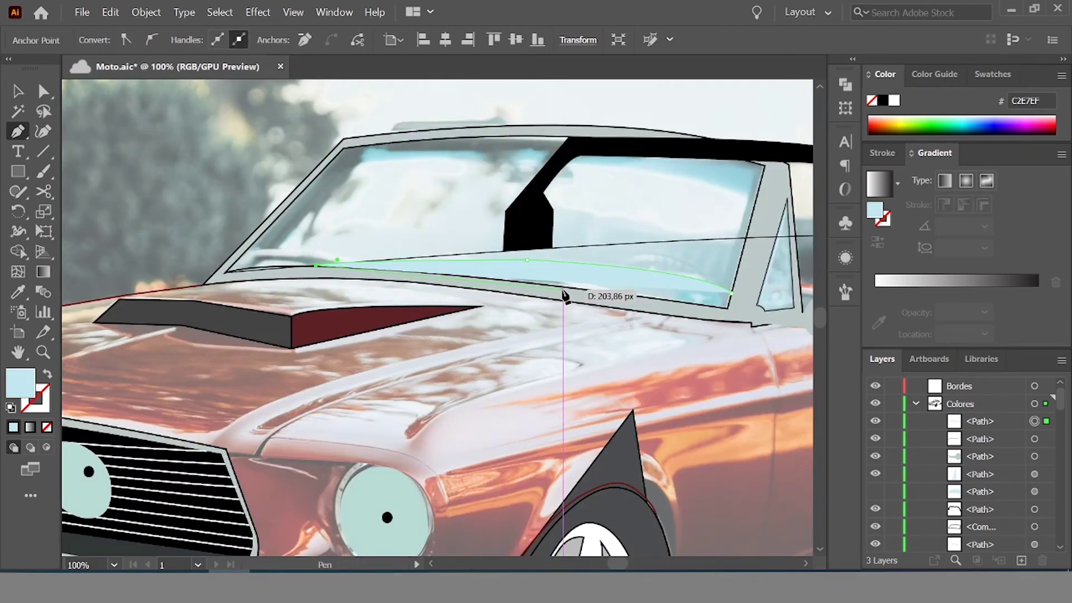
pyautogui.moveTo(630, 302); pyautogui.dragTo(711, 316)
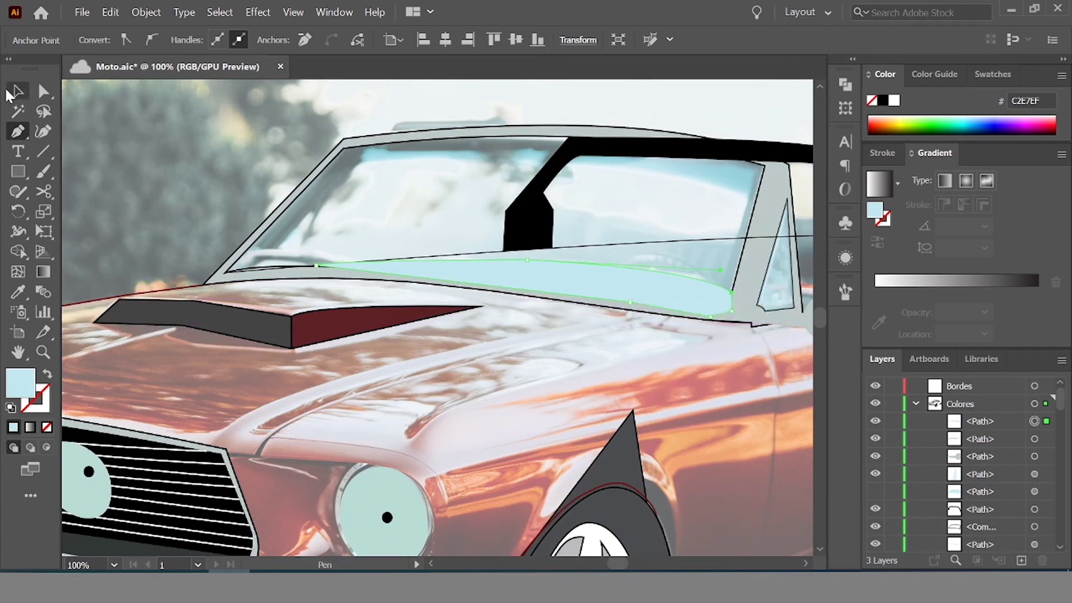
pyautogui.click(16, 91)
# Move the strip lower in the stacking order and copy the grey frame's fill and outline onto it
pyautogui.moveTo(981, 421); pyautogui.dragTo(949, 535)
pyautogui.click(659, 276)
pyautogui.press('i')
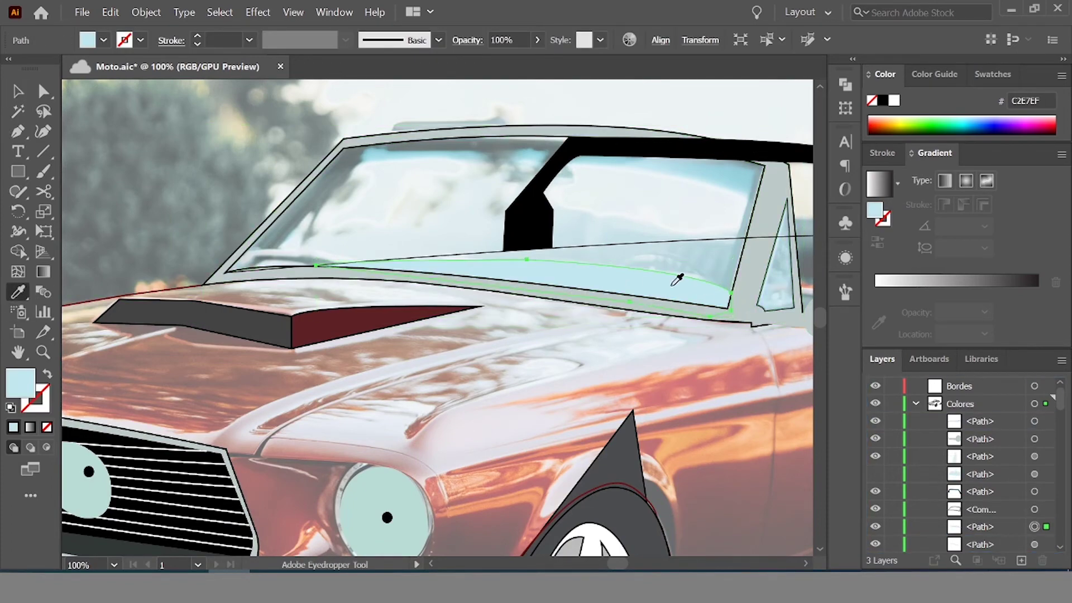
pyautogui.click(678, 302)
pyautogui.press('v')
pyautogui.doubleClick(20, 383)
# Briefly show and then re-hide the windshield glass fill to check the strip
pyautogui.click(417, 67)
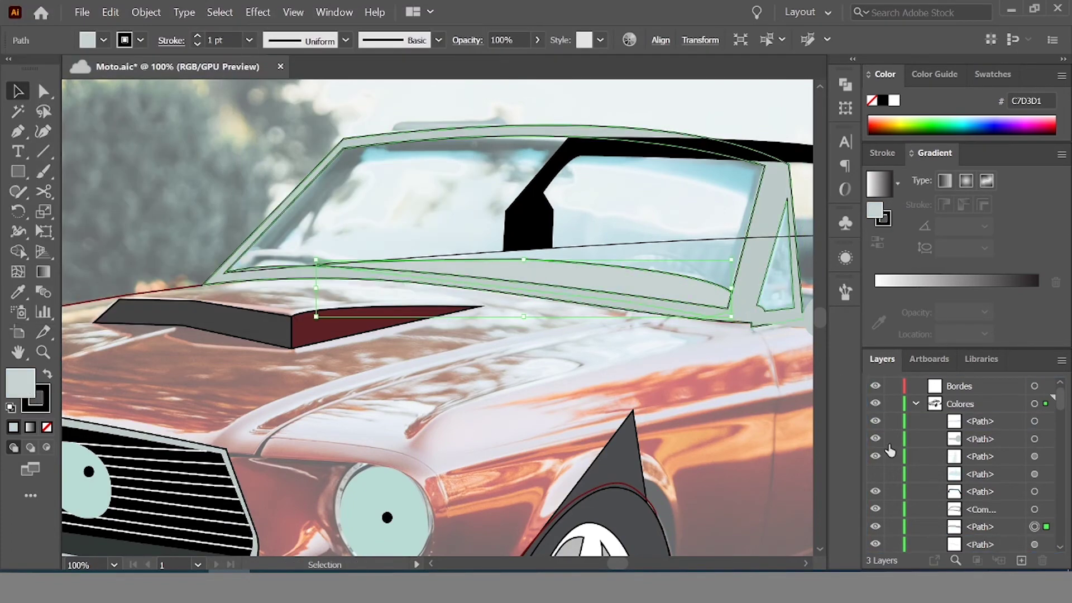
pyautogui.click(875, 474)
pyautogui.hotkey('ctrl', 'shift', 'a')
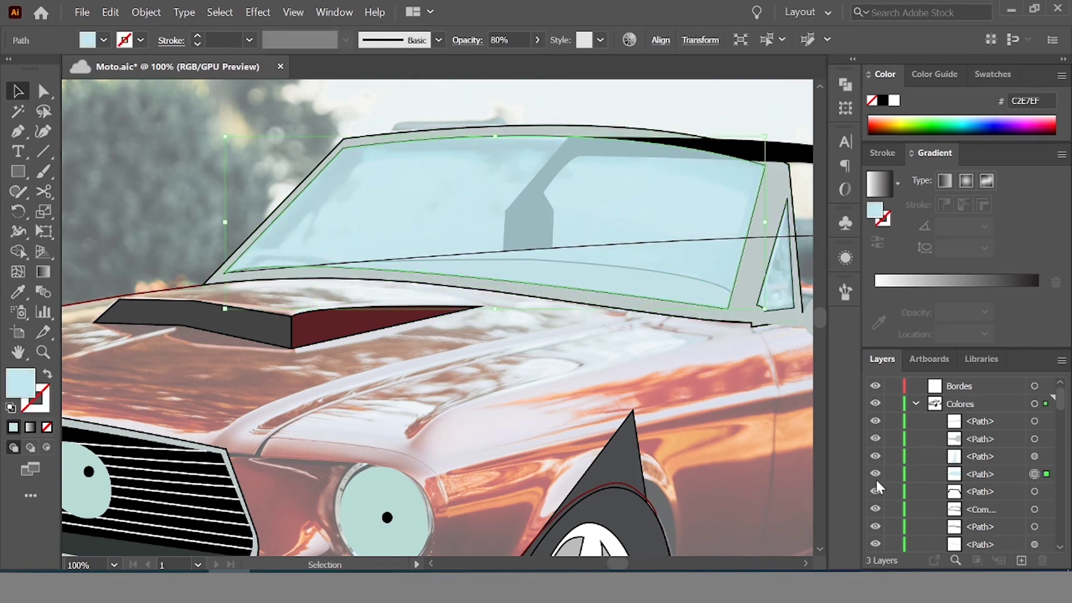
pyautogui.click(875, 474)
pyautogui.hotkey('ctrl', '=')
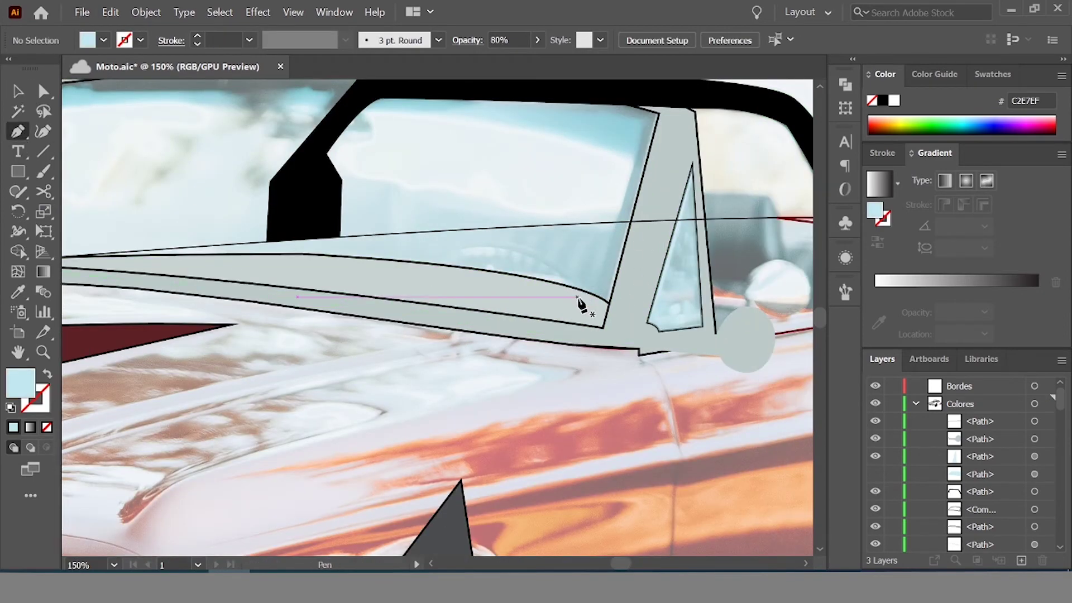
# Pen-draw a steering wheel rim arc ending in a sharp corner near the windshield pillar
pyautogui.moveTo(578, 296); pyautogui.dragTo(450, 260)
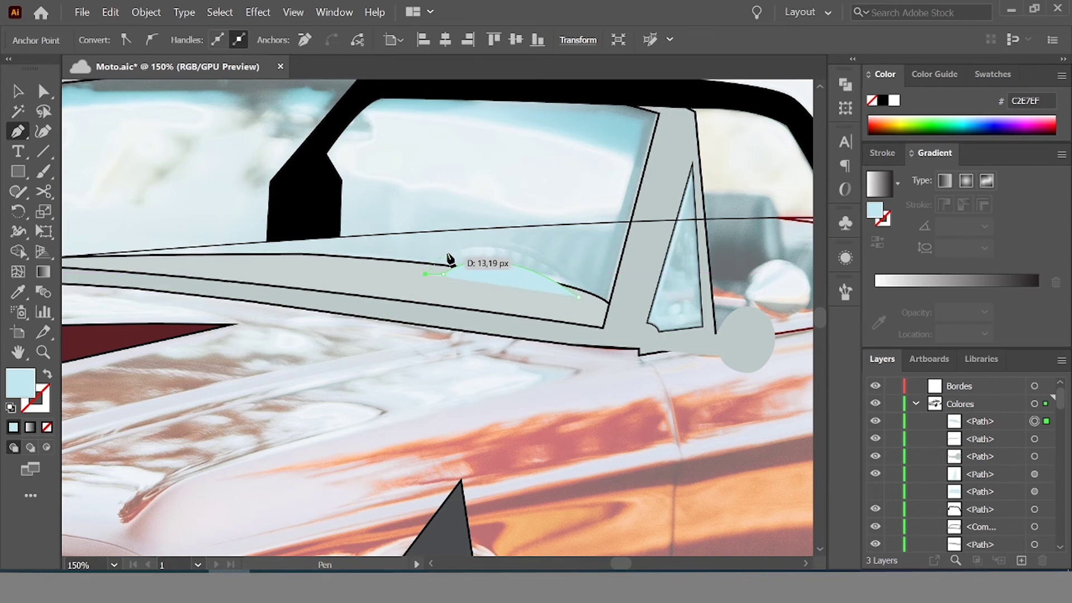
pyautogui.moveTo(665, 407); pyautogui.dragTo(651, 371)
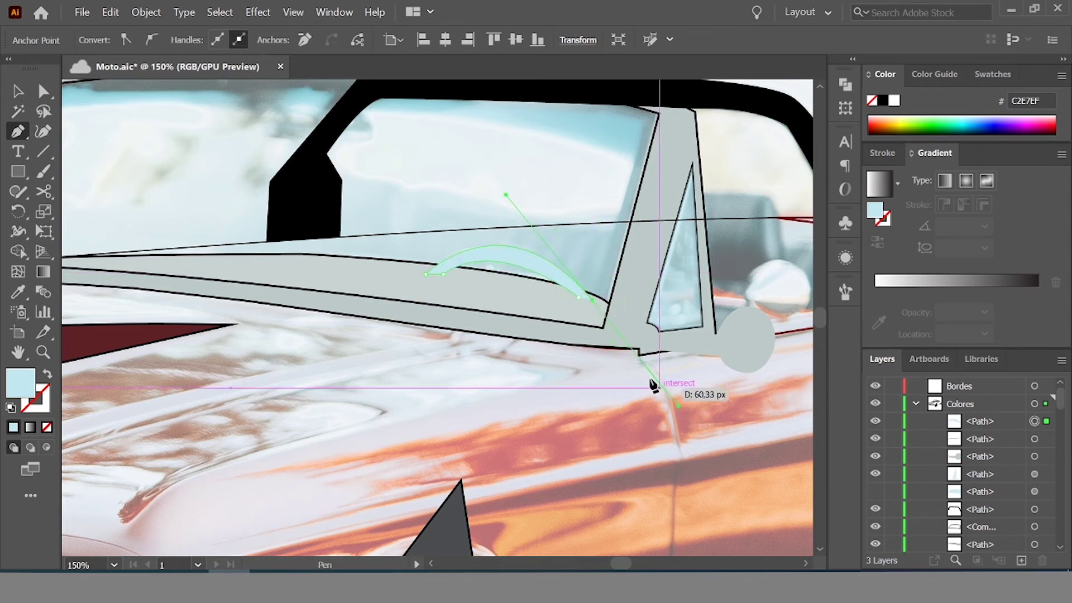
pyautogui.hotkey('ctrl', '=')
pyautogui.hotkey('ctrl', '=')
pyautogui.hotkey('ctrl', '=')
pyautogui.keyDown('alt'); pyautogui.click(583, 288); pyautogui.keyUp('alt')
pyautogui.scroll(-3, 546, 278)
pyautogui.scroll(4, 521, 256)
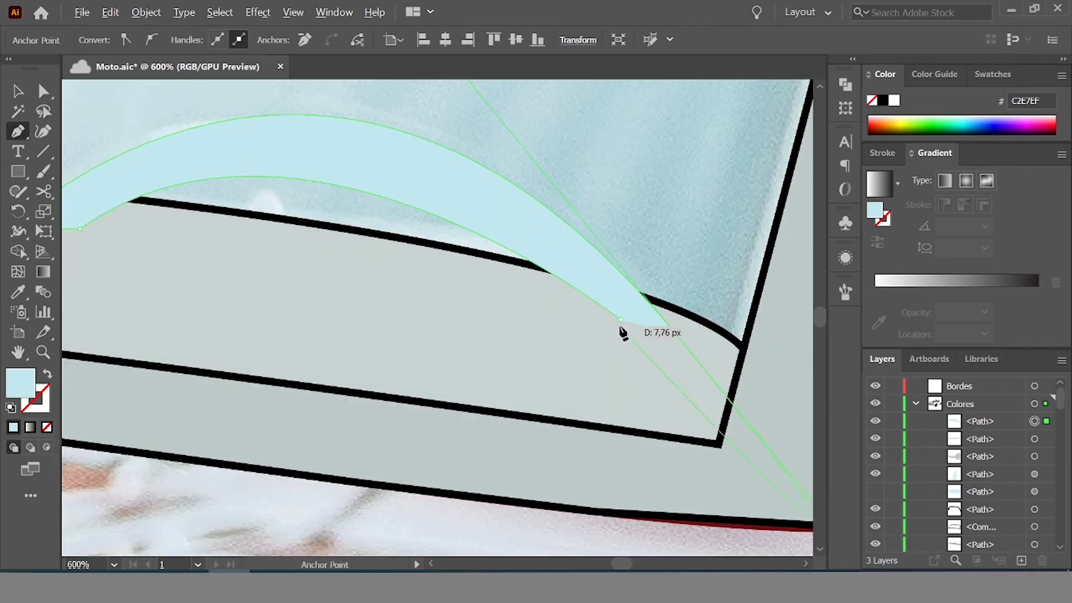
pyautogui.hotkey('ctrl', '-')
pyautogui.hotkey('ctrl', '-')
pyautogui.hotkey('ctrl', '-')
# Give the arc the frame's grey, send it back twice, and set its fill to 878C8B
pyautogui.press('i')
pyautogui.click(510, 307)
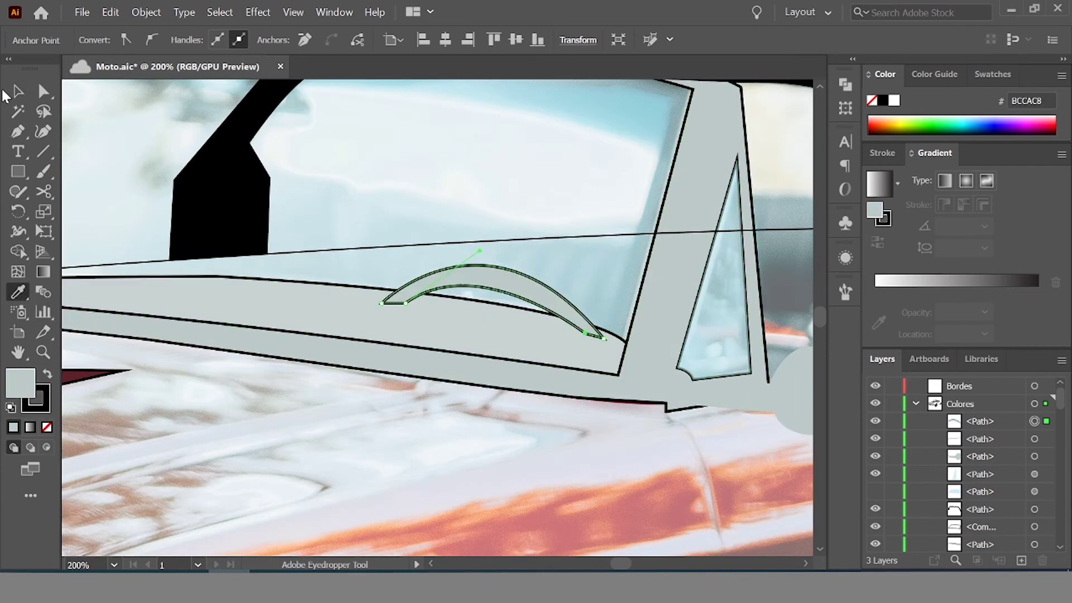
pyautogui.press('v')
pyautogui.hotkey('ctrl', '[')
pyautogui.hotkey('ctrl', '[')
pyautogui.hotkey('ctrl', '[')
pyautogui.hotkey('ctrl', '[')
pyautogui.hotkey('ctrl', '[')
pyautogui.hotkey('ctrl', '[')
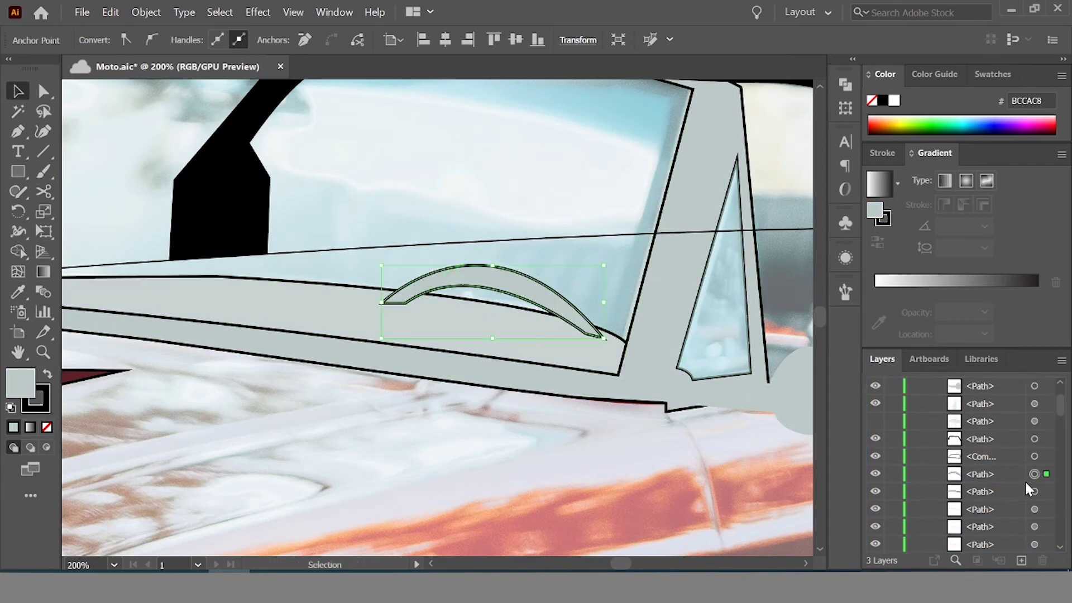
pyautogui.hotkey('ctrl', '[')
pyautogui.doubleClick(20, 383)
pyautogui.write('878C8B')
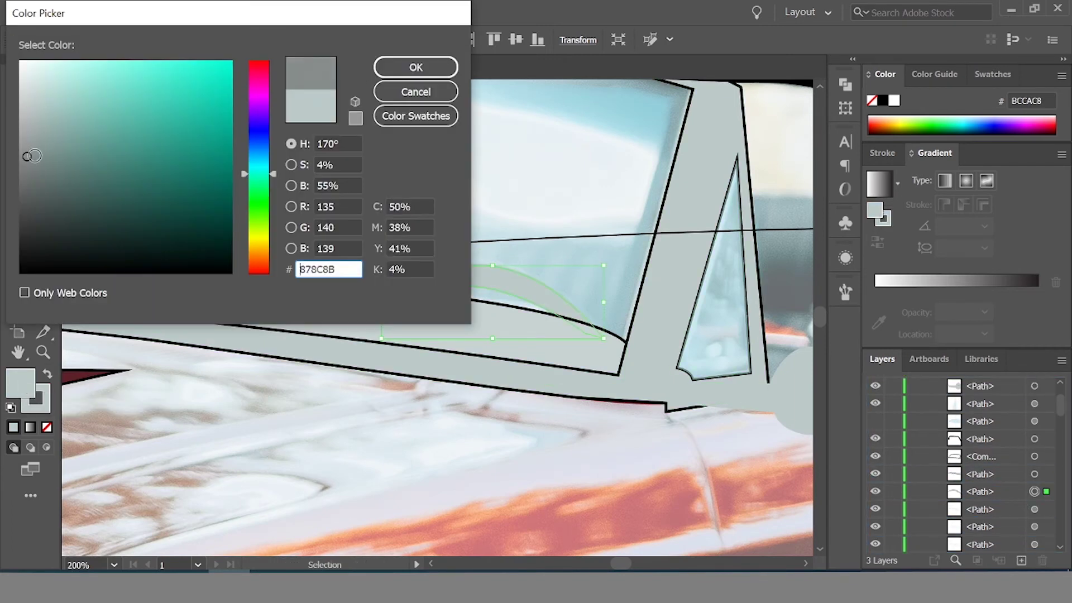
pyautogui.press('Return')
pyautogui.hotkey('ctrl', '-')
pyautogui.hotkey('ctrl', '-')
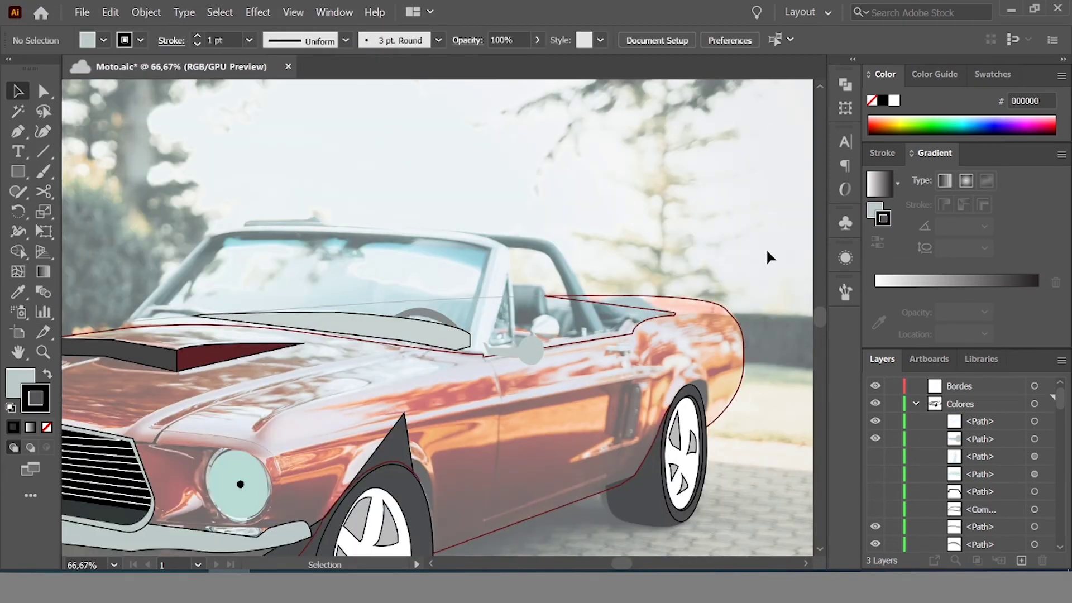
# Trace the seat outline from beside the steering wheel around the second seat, fill set to None
pyautogui.press('p')
pyautogui.scroll(1, 505, 300)
pyautogui.scroll(1, 504, 302)
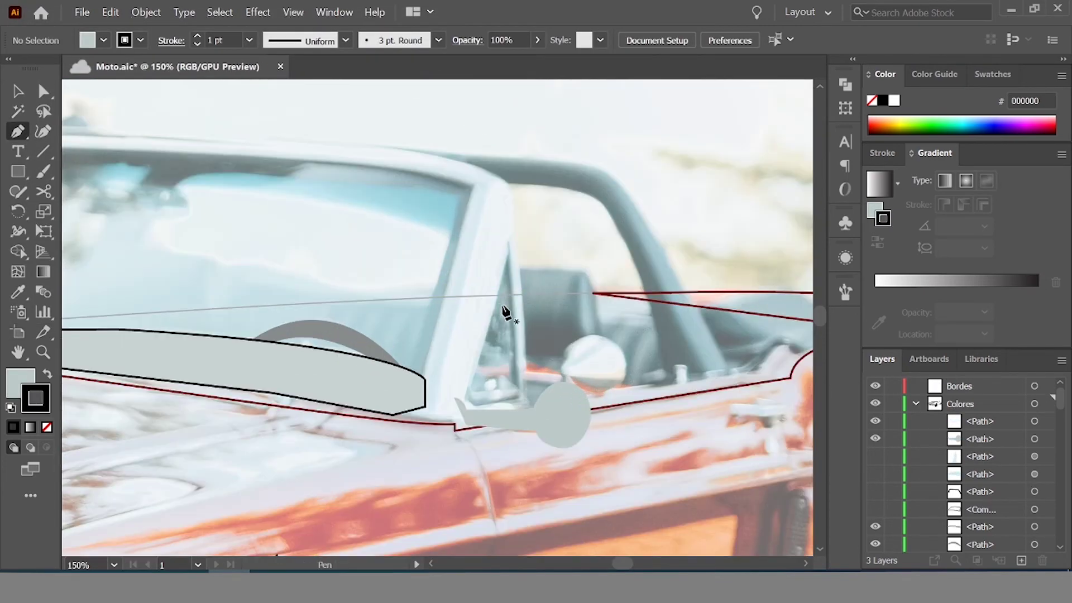
pyautogui.moveTo(325, 324); pyautogui.dragTo(331, 302)
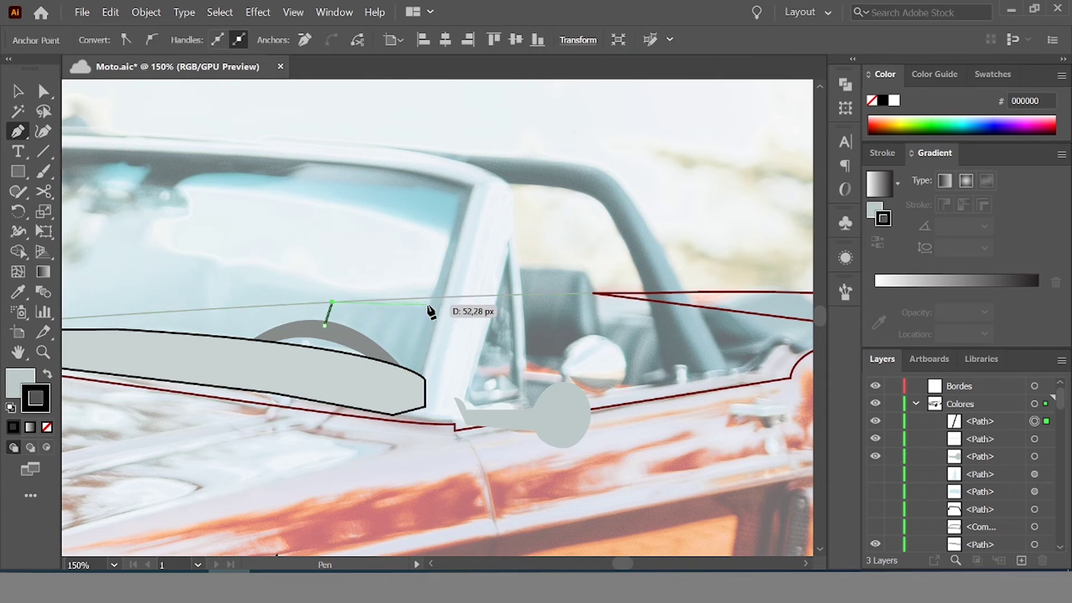
pyautogui.moveTo(447, 309); pyautogui.dragTo(452, 317)
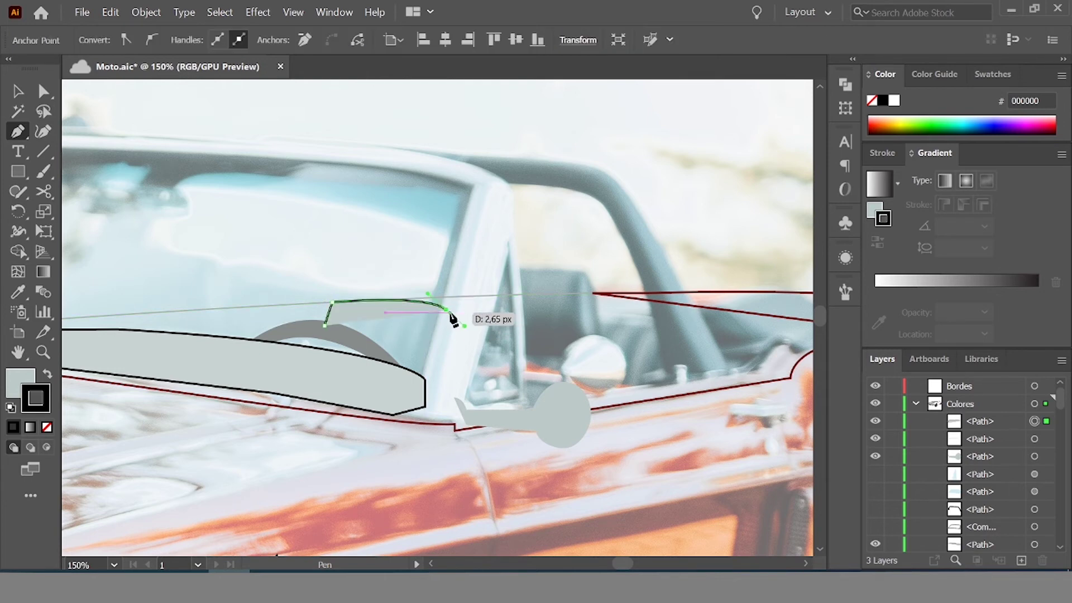
pyautogui.click(47, 426)
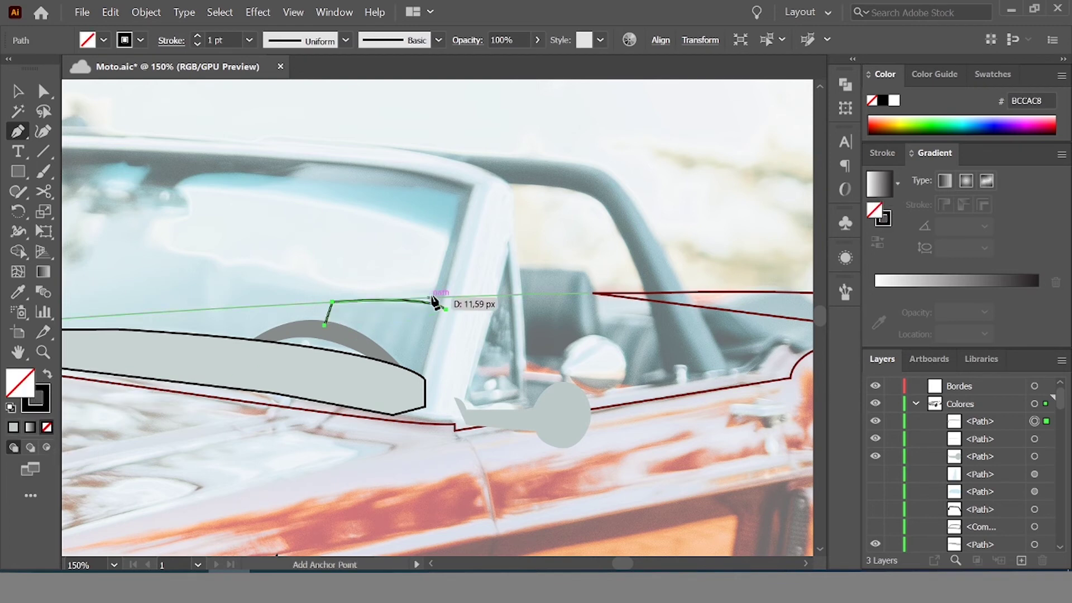
pyautogui.moveTo(465, 312); pyautogui.dragTo(471, 311)
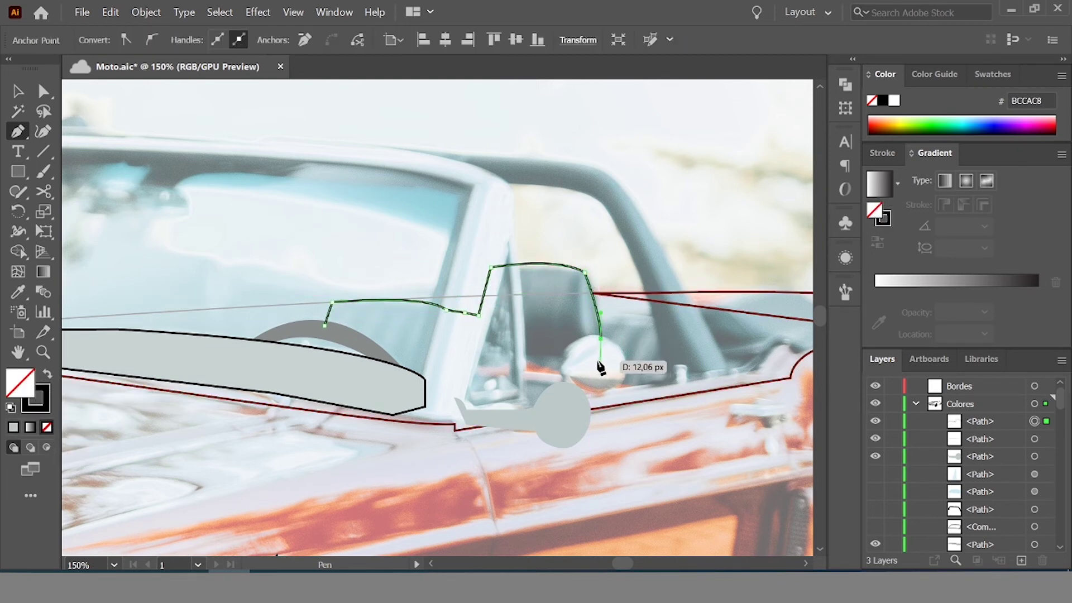
pyautogui.moveTo(599, 363)
pyautogui.mouseDown()
pyautogui.moveTo(612, 312)
pyautogui.moveTo(665, 326)
pyautogui.moveTo(503, 522)
pyautogui.mouseUp()
# Continue the outline along the rear deck and close the interior shape at its start
pyautogui.scroll(3, 698, 336)
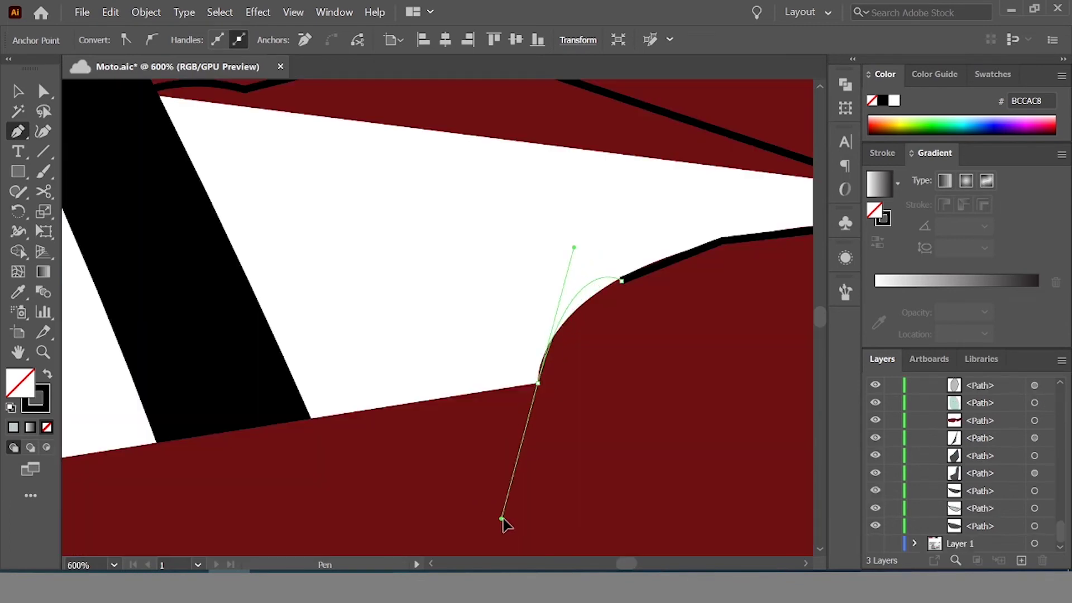
pyautogui.click(283, 426)
pyautogui.scroll(-3, 283, 426)
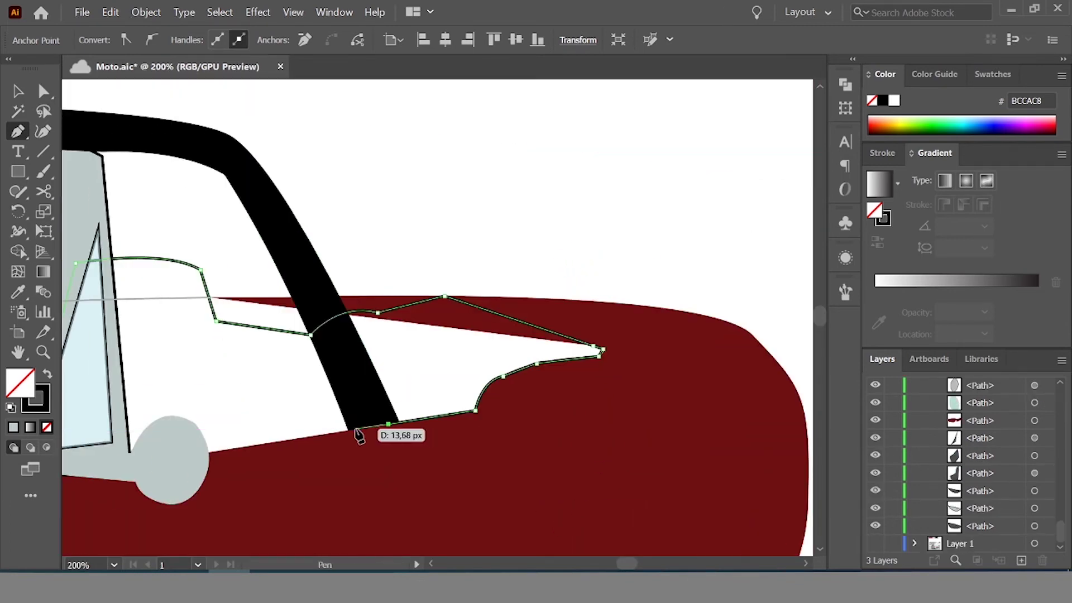
pyautogui.click(497, 356)
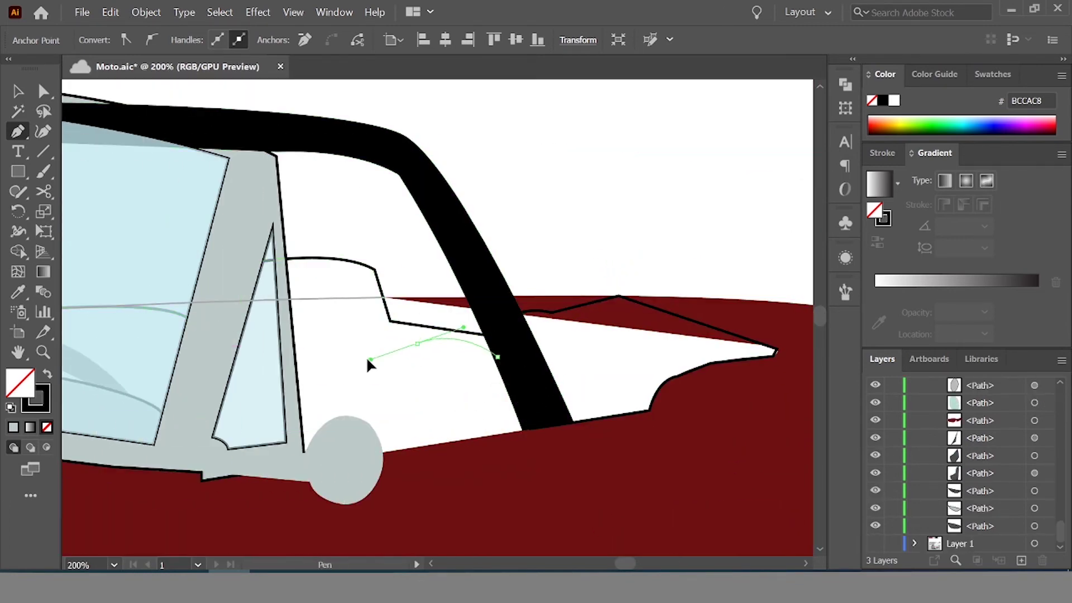
pyautogui.moveTo(417, 343); pyautogui.dragTo(358, 349)
pyautogui.scroll(-3, 527, 335)
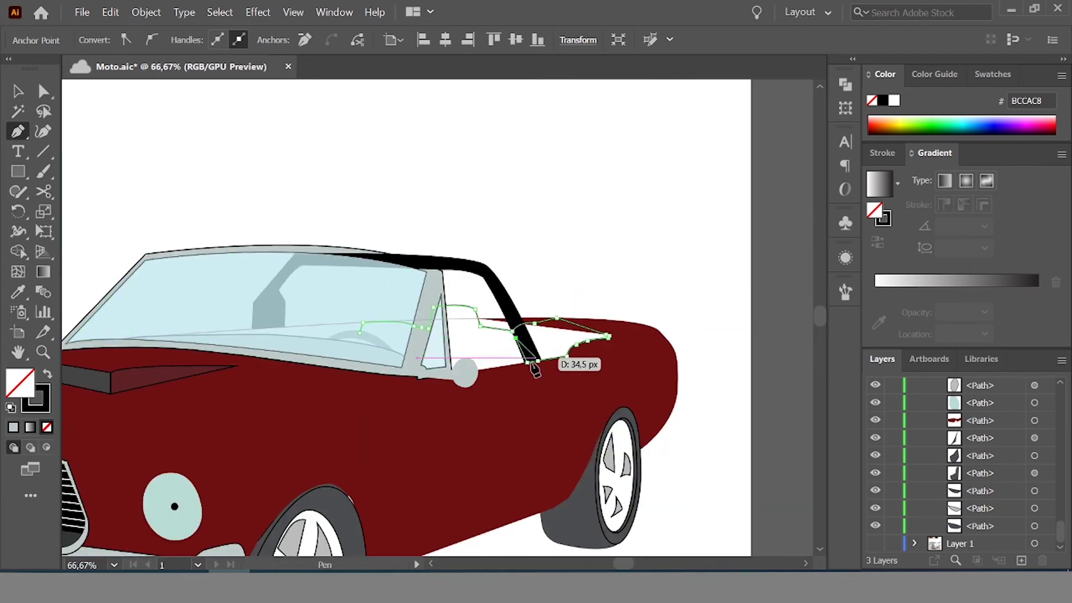
pyautogui.moveTo(423, 351); pyautogui.dragTo(499, 377)
pyautogui.hscroll(-1, 498, 377)
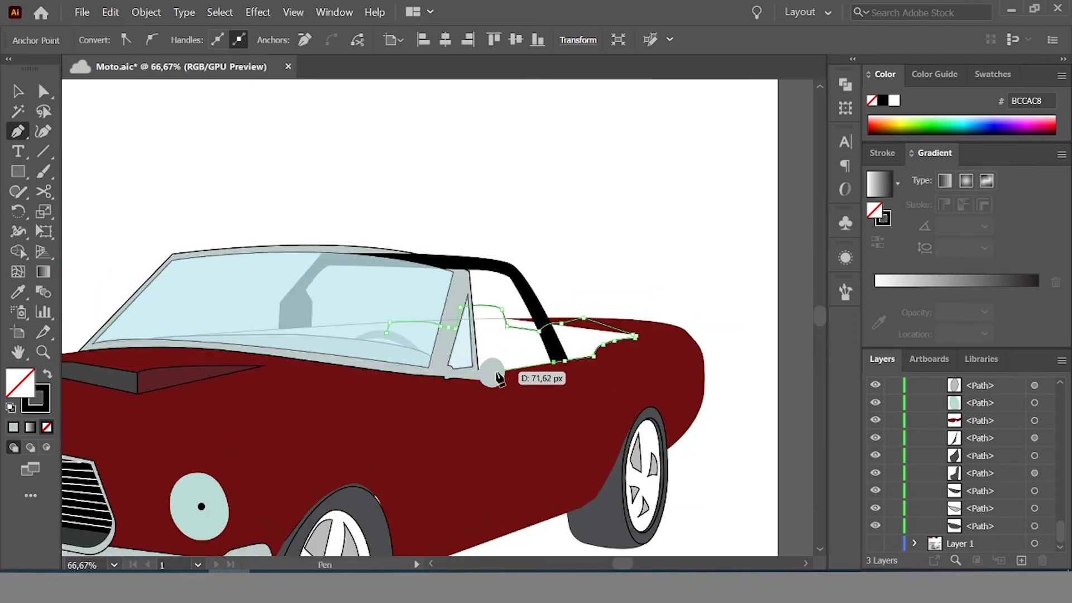
pyautogui.moveTo(453, 346); pyautogui.dragTo(391, 342)
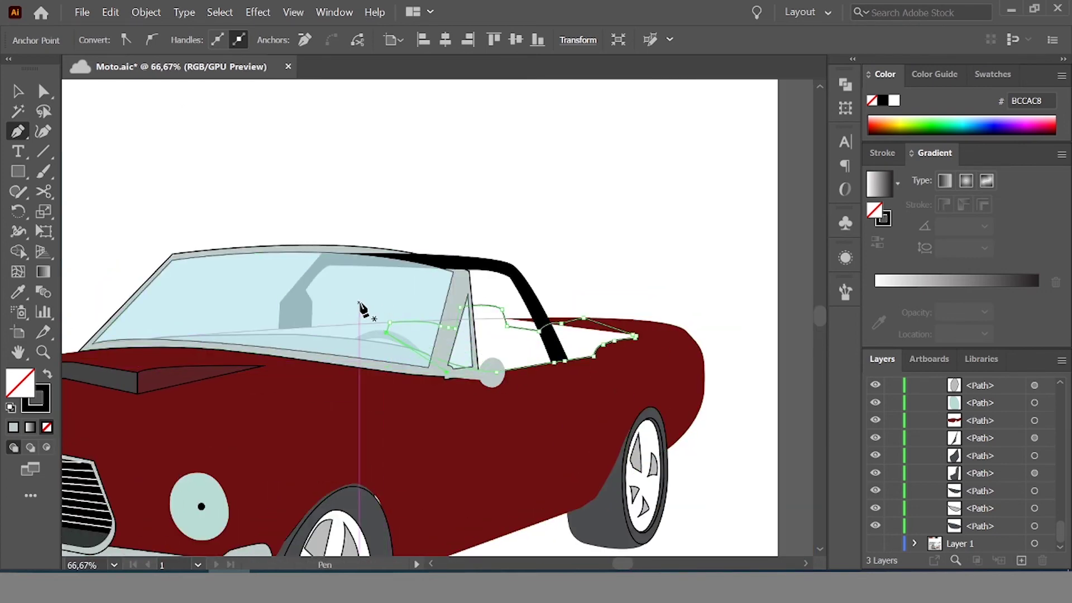
pyautogui.click(45, 377)
# Give the seat shape a dark grey fill and move it lower in the stacking order
pyautogui.press('v')
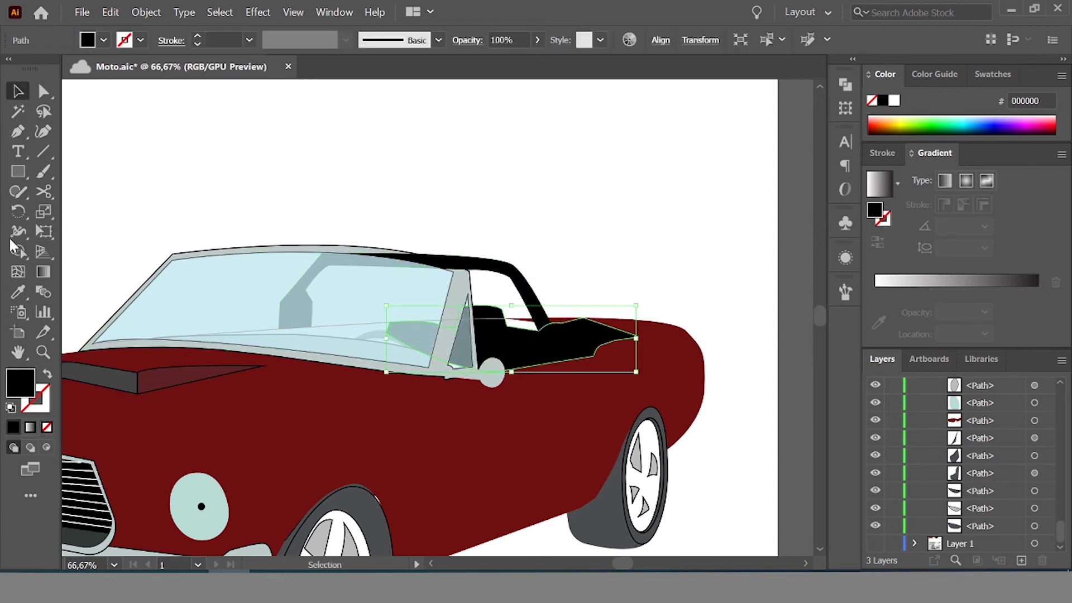
pyautogui.doubleClick(20, 384)
pyautogui.press('Return')
pyautogui.scroll(-1, 733, 182)
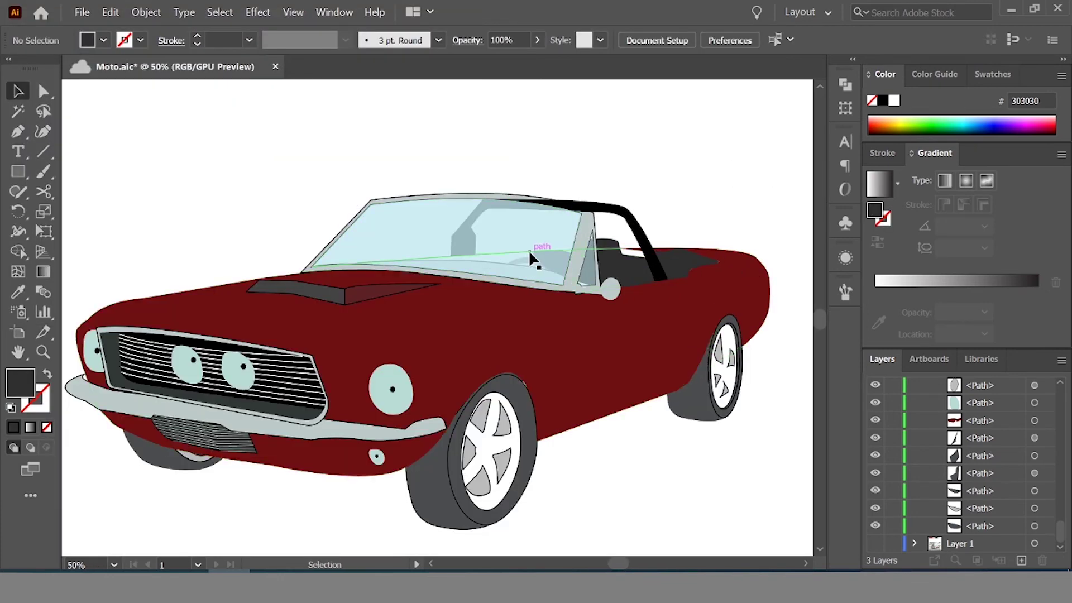
pyautogui.scroll(2, 529, 249)
pyautogui.click(664, 268)
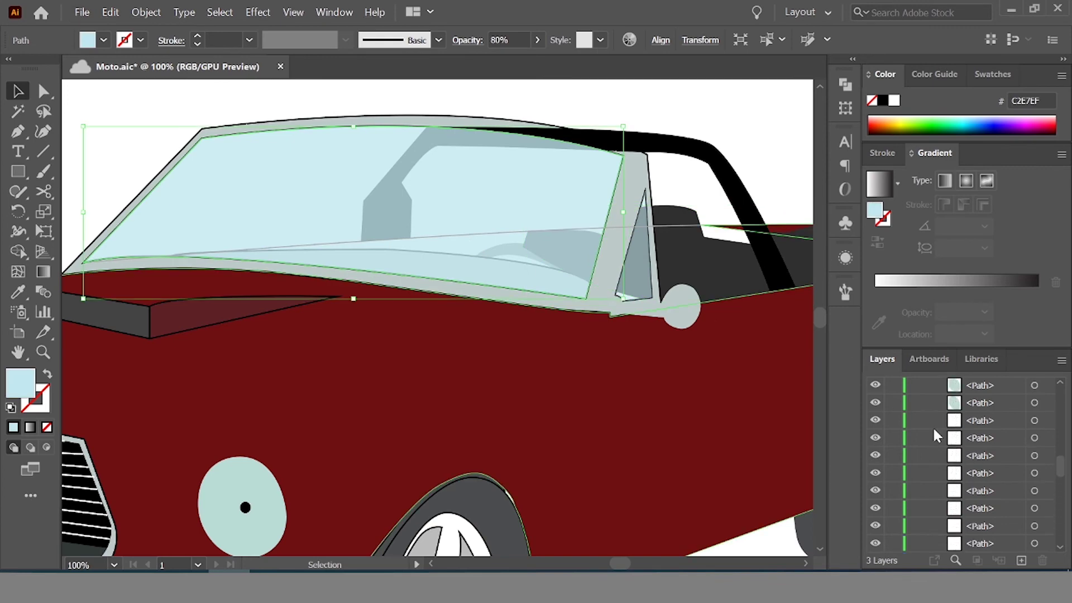
pyautogui.scroll(-1, 927, 447)
pyautogui.click(506, 256)
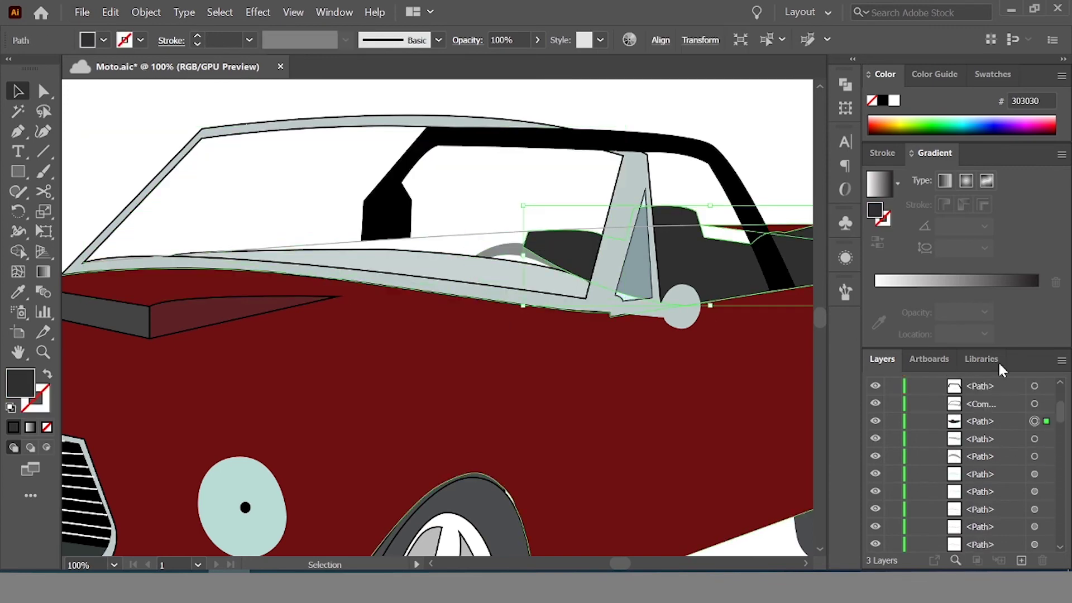
pyautogui.moveTo(997, 421); pyautogui.dragTo(997, 466)
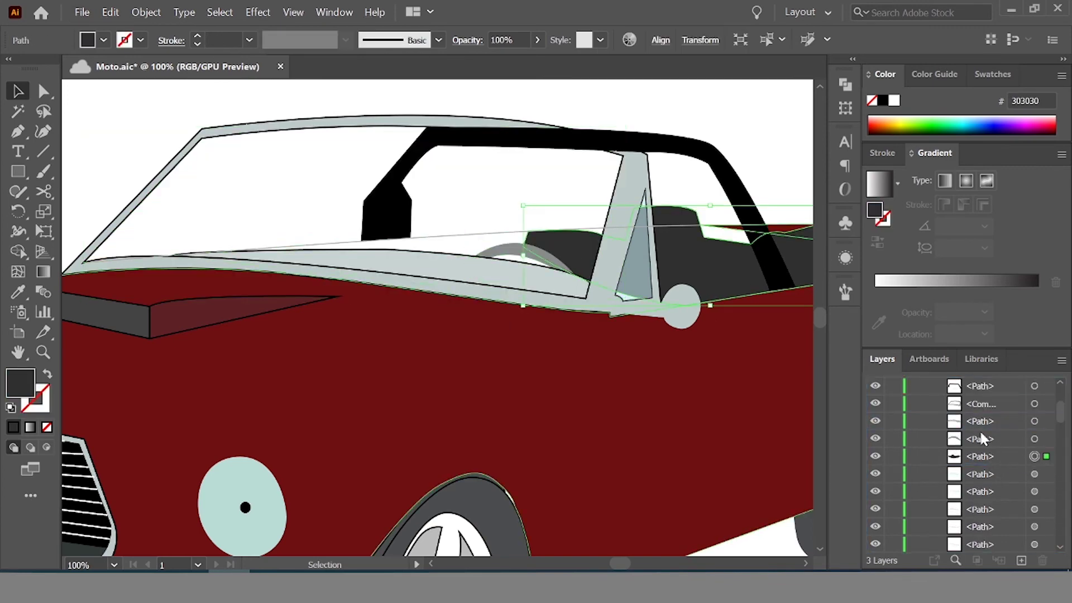
# Isolate the dark interior shape, cut its outline at two points, and delete the lower piece
pyautogui.click(13, 126)
pyautogui.click(44, 132)
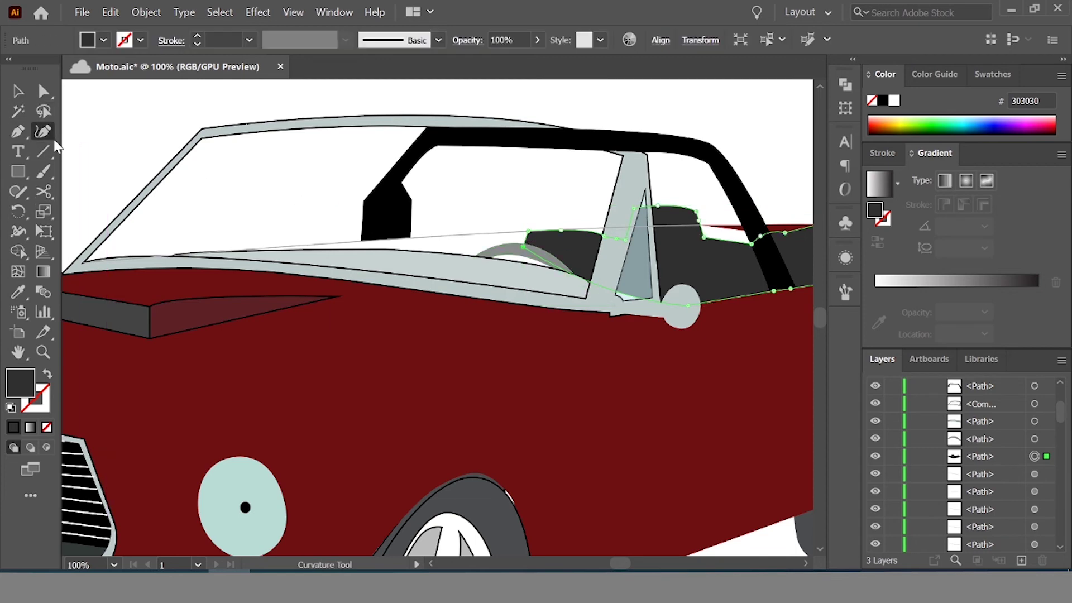
pyautogui.press('c')
pyautogui.hotkey('ctrl', '-')
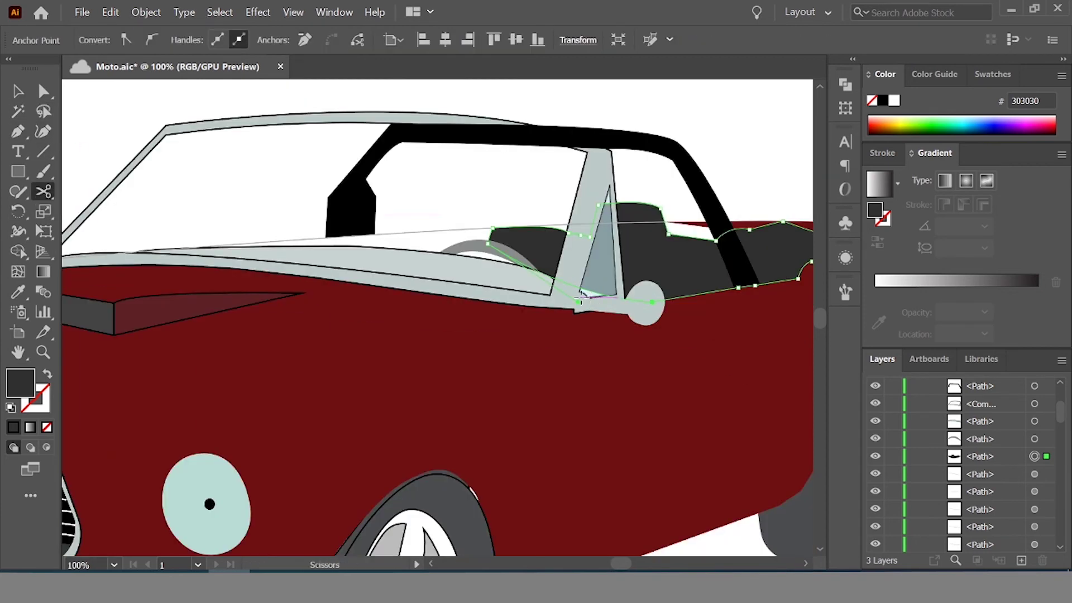
pyautogui.press('v')
pyautogui.click(756, 296)
pyautogui.doubleClick(601, 329)
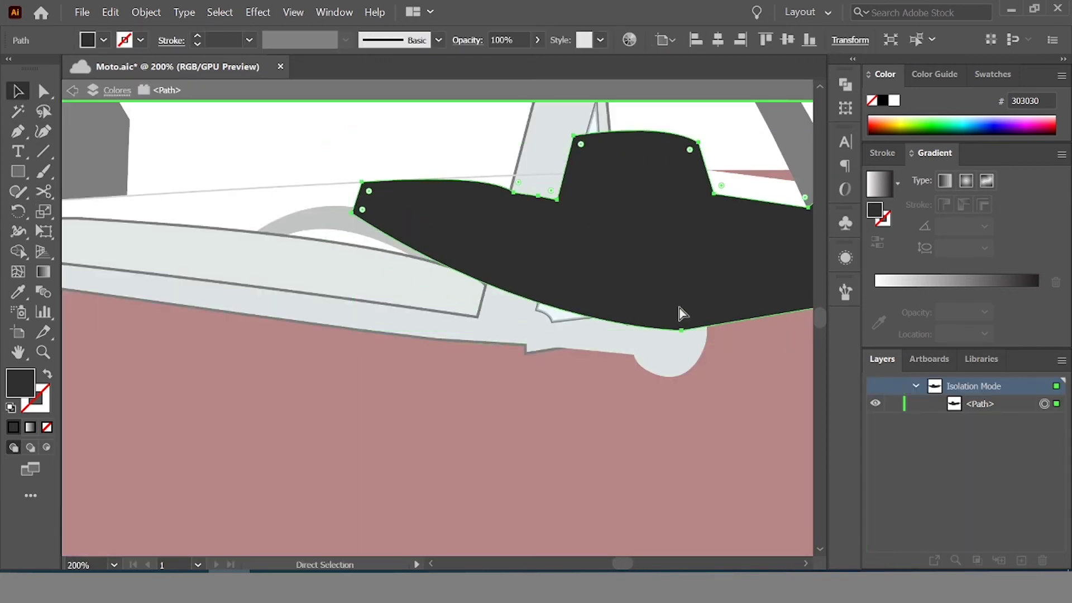
pyautogui.press('c')
pyautogui.click(351, 212)
pyautogui.click(681, 331)
pyautogui.press('v')
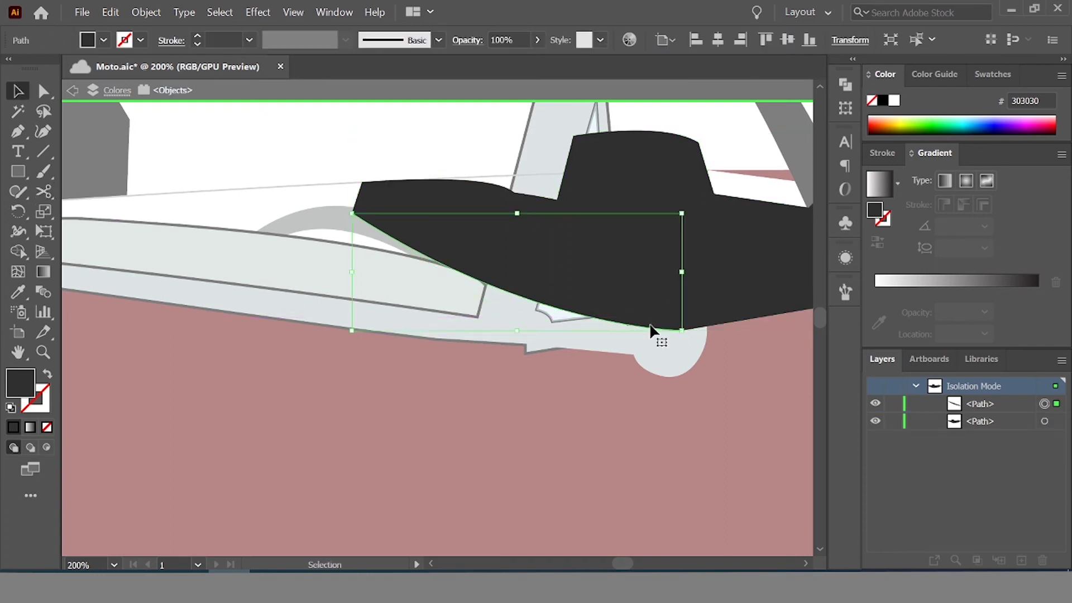
pyautogui.press('Delete')
# Redraw the lower edge with points along the door line and close the shape
pyautogui.click(681, 330)
pyautogui.click(561, 336)
pyautogui.click(412, 300)
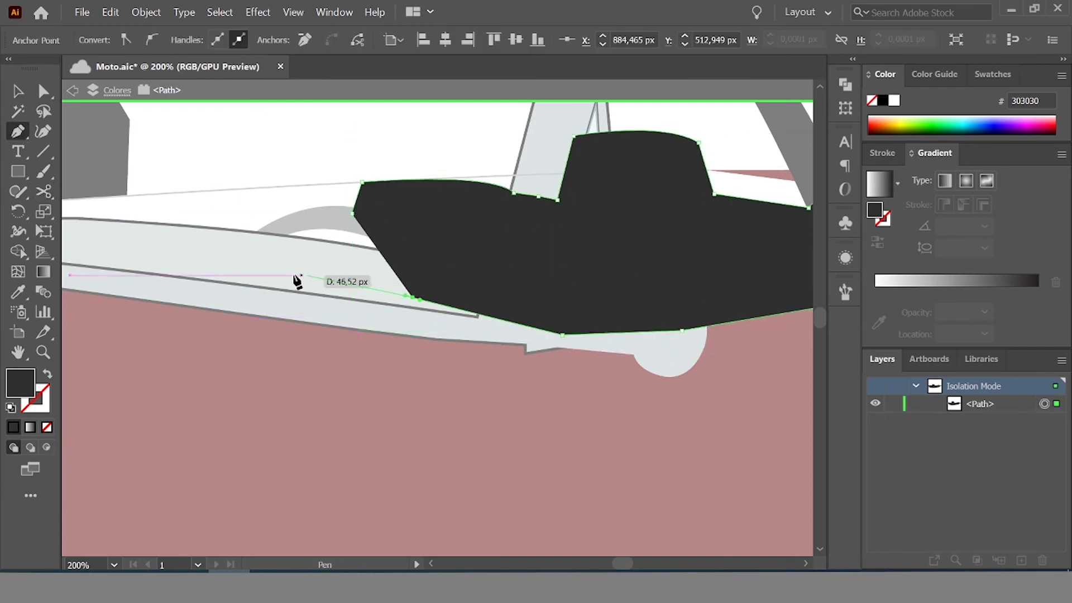
pyautogui.click(268, 271)
pyautogui.hotkey('ctrl', '-')
pyautogui.click(259, 249)
pyautogui.click(100, 245)
pyautogui.scroll(3, 131, 237)
pyautogui.click(132, 237)
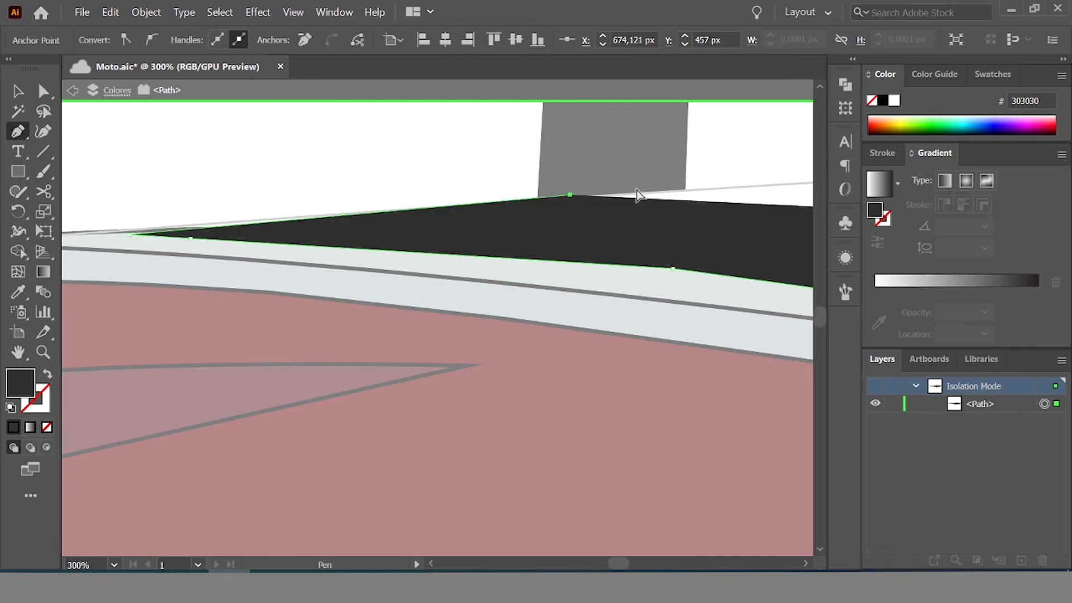
pyautogui.scroll(-4, 726, 199)
pyautogui.scroll(2, 570, 204)
pyautogui.click(342, 193)
pyautogui.click(569, 205)
pyautogui.hotkey('ctrl', '0')
# Exit isolation mode and stretch the dark interior shape toward the rear deck
pyautogui.press('Escape')
pyautogui.press('v')
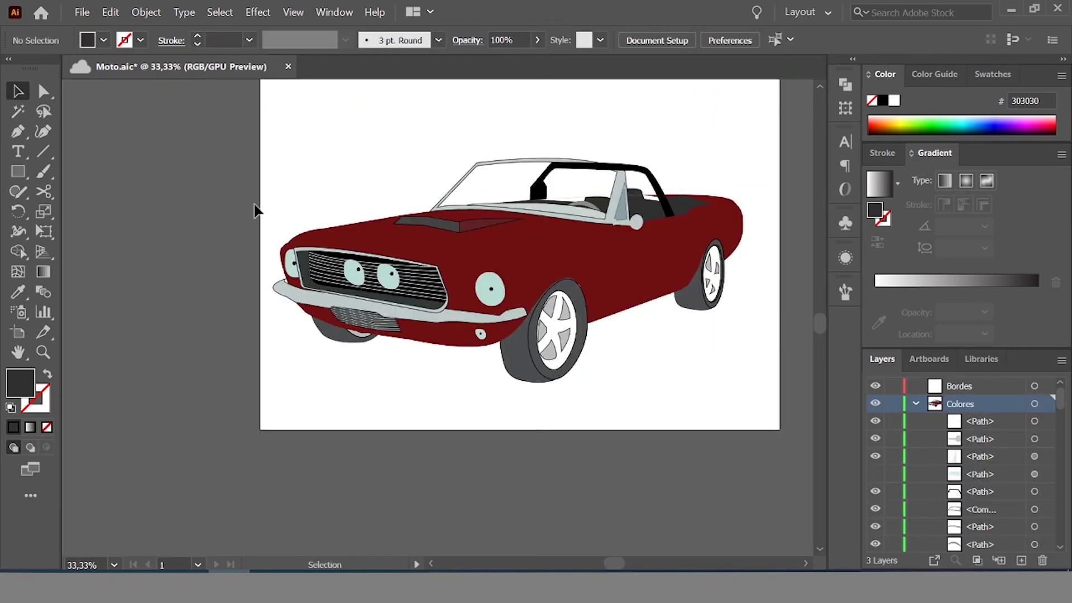
pyautogui.scroll(2, 617, 181)
pyautogui.click(617, 187)
pyautogui.scroll(2, 617, 187)
pyautogui.scroll(-2, 713, 158)
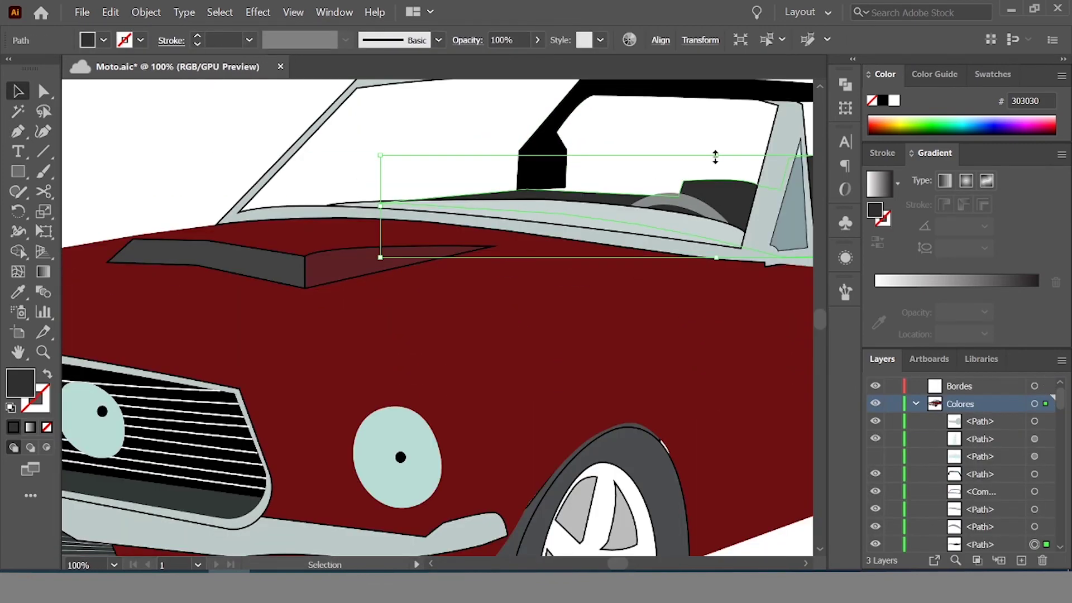
pyautogui.scroll(-3, 770, 319)
pyautogui.click(771, 318)
pyautogui.scroll(2, 635, 219)
pyautogui.scroll(-2, 635, 219)
pyautogui.scroll(4, 641, 295)
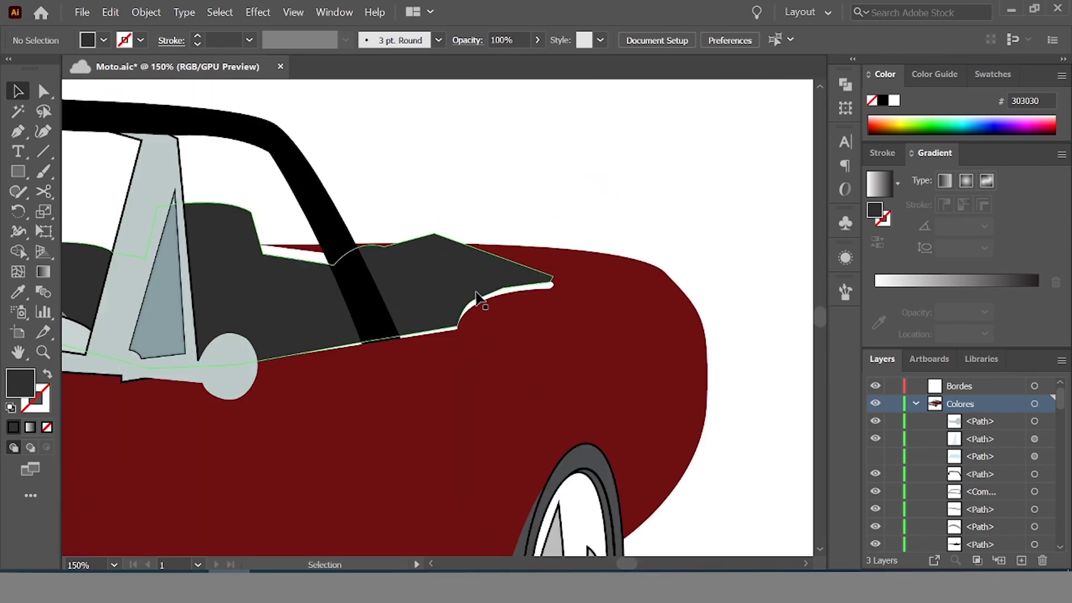
pyautogui.click(479, 300)
pyautogui.moveTo(553, 373); pyautogui.dragTo(553, 369)
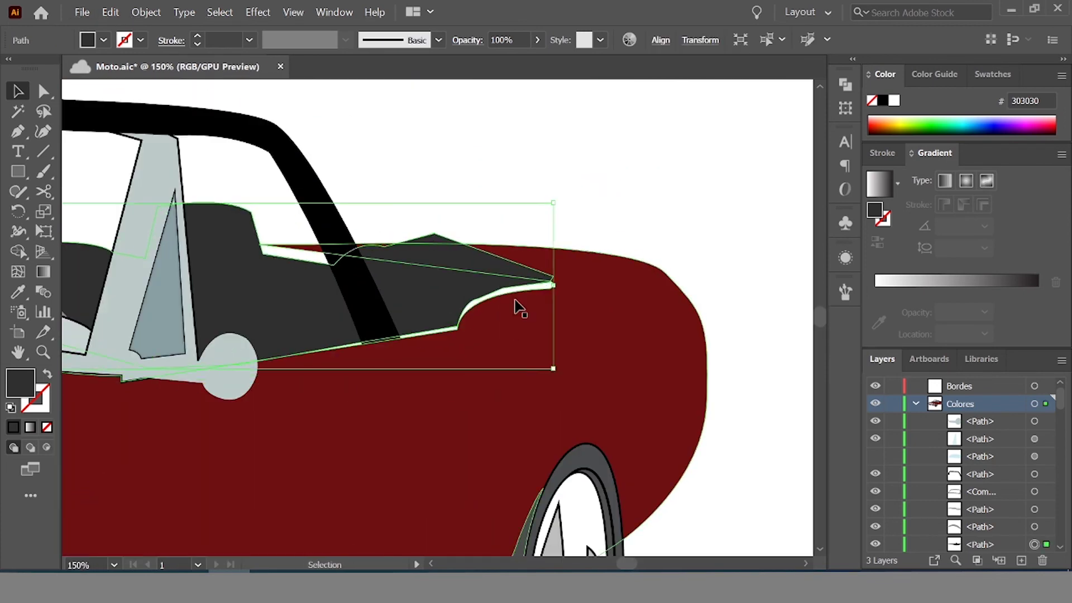
pyautogui.click(579, 291)
# Show the reference photo layer and briefly hide, then restore, the coloured car layer
pyautogui.scroll(-2, 598, 210)
pyautogui.scroll(1, 376, 239)
pyautogui.hscroll(-2, 220, 232)
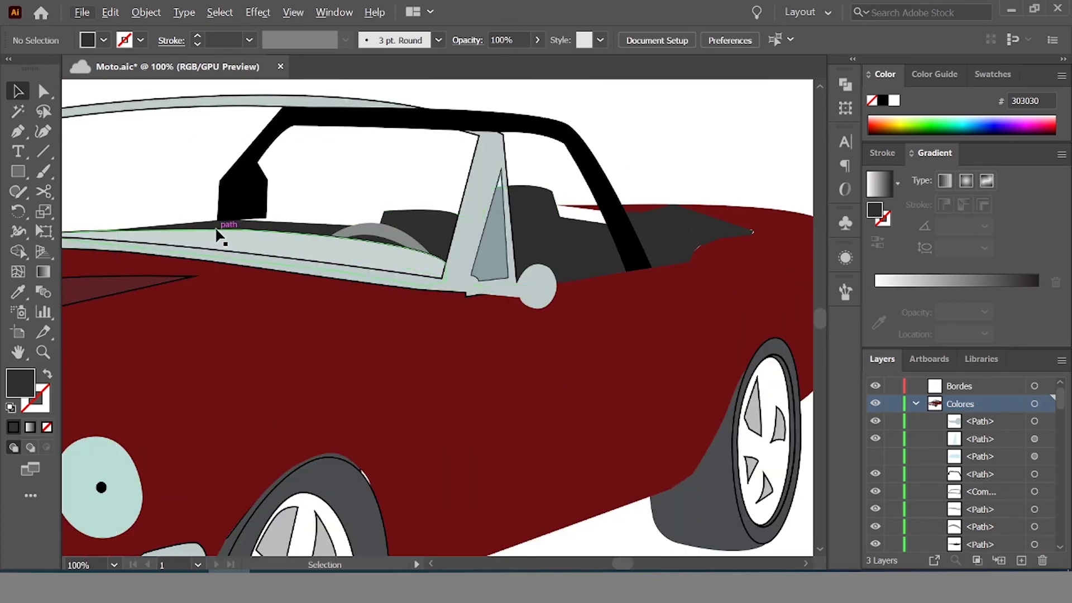
pyautogui.moveTo(18, 191); pyautogui.dragTo(84, 210)
pyautogui.scroll(2, 241, 218)
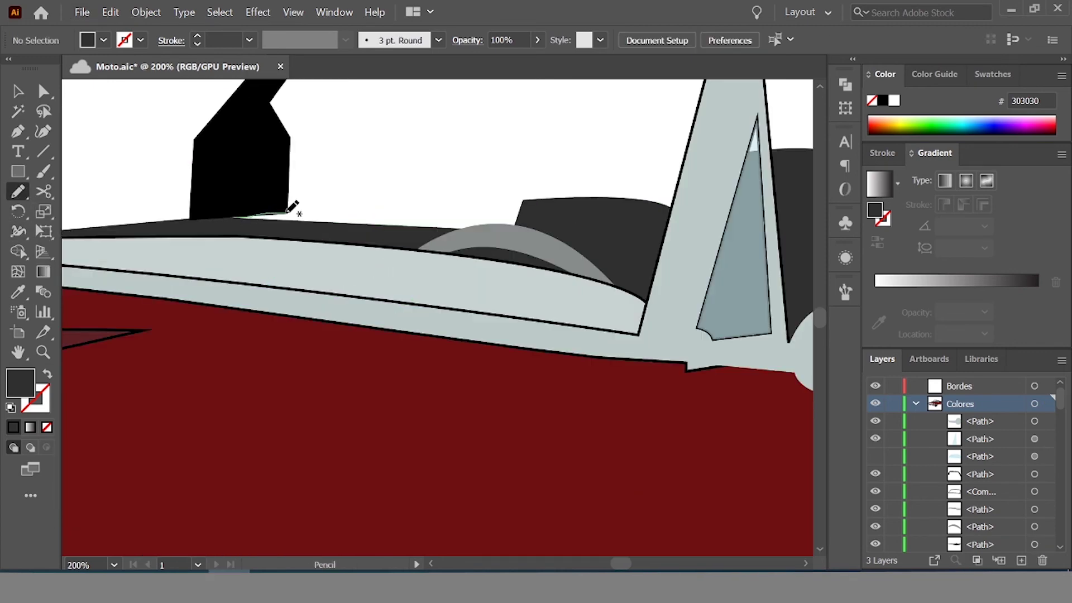
pyautogui.press('v')
pyautogui.hotkey('ctrl', '-')
pyautogui.hotkey('ctrl', '-')
pyautogui.hotkey('ctrl', '-')
pyautogui.hotkey('ctrl', '+')
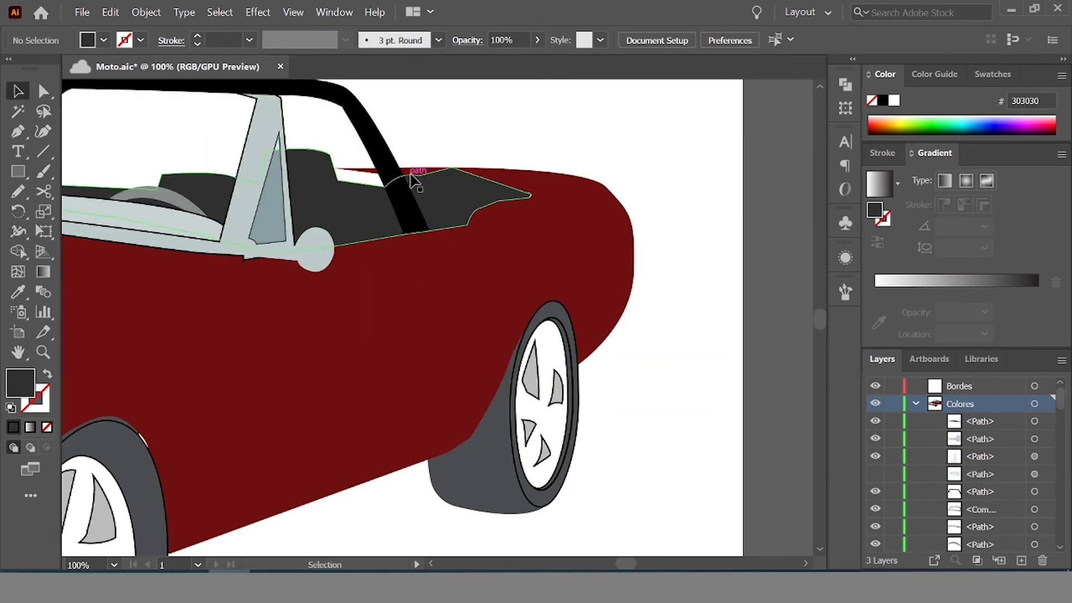
pyautogui.hotkey('ctrl', '-')
pyautogui.hotkey('ctrl', '-')
pyautogui.scroll(-5, 873, 502)
pyautogui.click(875, 539)
pyautogui.scroll(5, 876, 474)
pyautogui.click(875, 404)
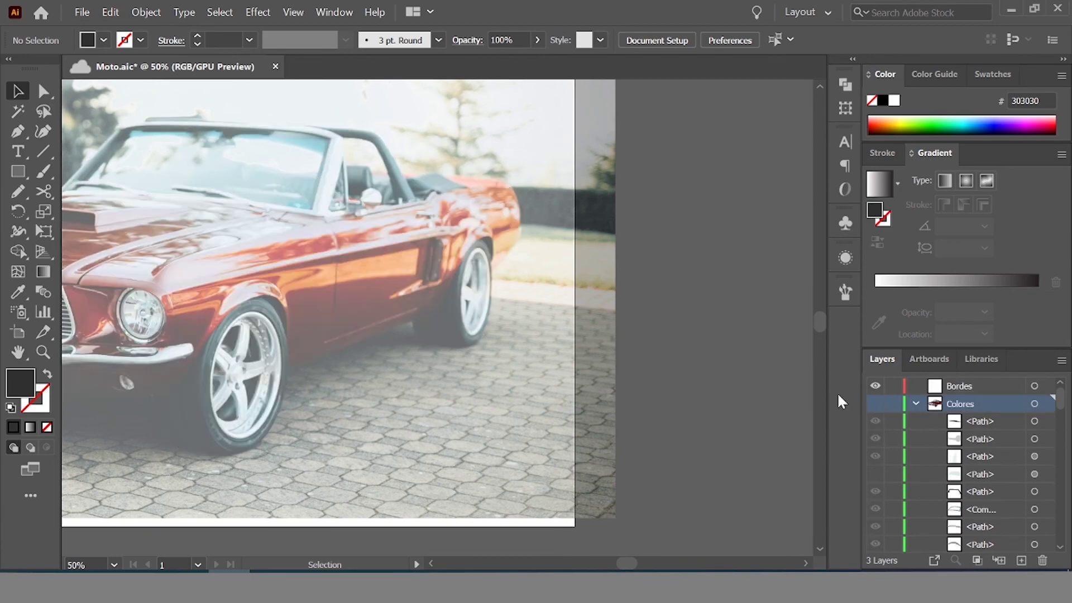
pyautogui.click(875, 403)
# Retrace the interior shape's top edge along the window with the Pencil tool
pyautogui.hotkey('ctrl', '+')
pyautogui.hotkey('ctrl', '+')
pyautogui.click(412, 282)
pyautogui.hotkey('ctrl', '+')
pyautogui.click(18, 192)
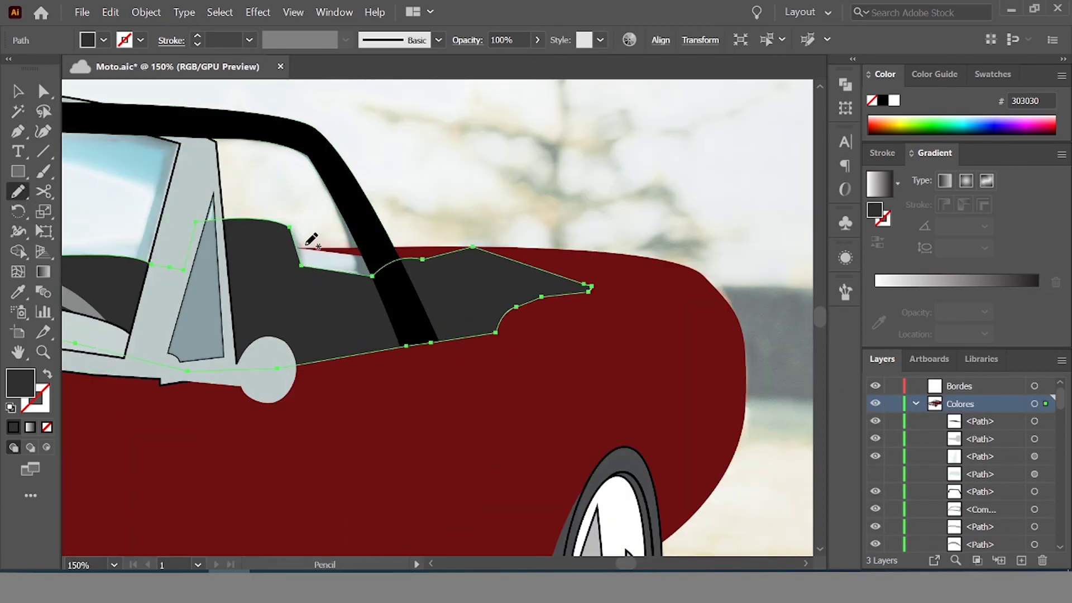
pyautogui.moveTo(394, 276); pyautogui.dragTo(310, 241)
pyautogui.hotkey('ctrl', '+')
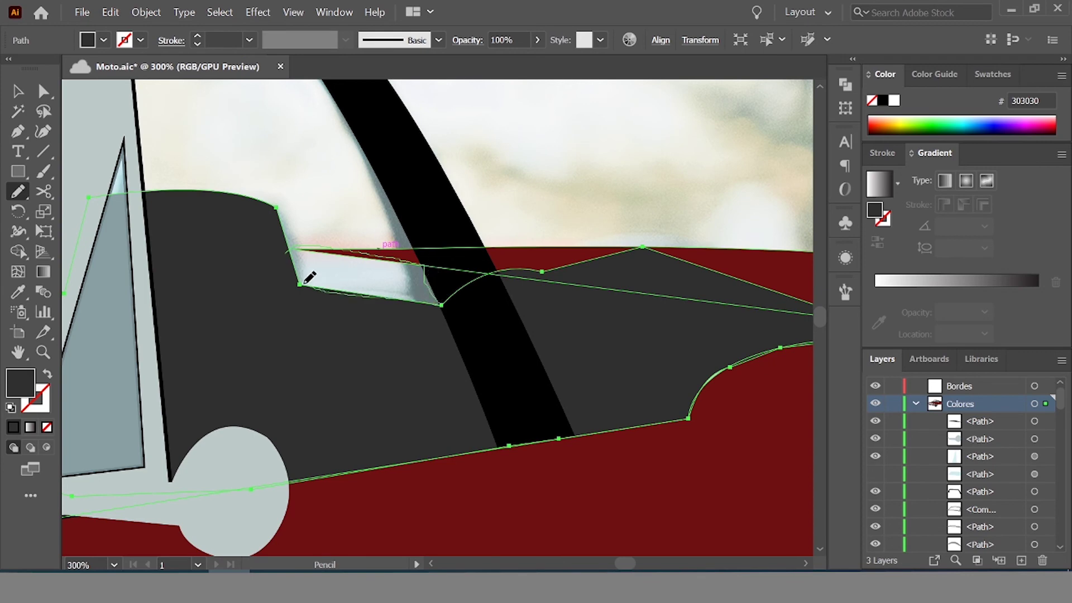
# Set the fill color to dark grey 424242
pyautogui.hotkey('ctrl', '-')
pyautogui.hotkey('ctrl', '-')
pyautogui.press('v')
pyautogui.hotkey('ctrl', '+')
pyautogui.doubleClick(20, 382)
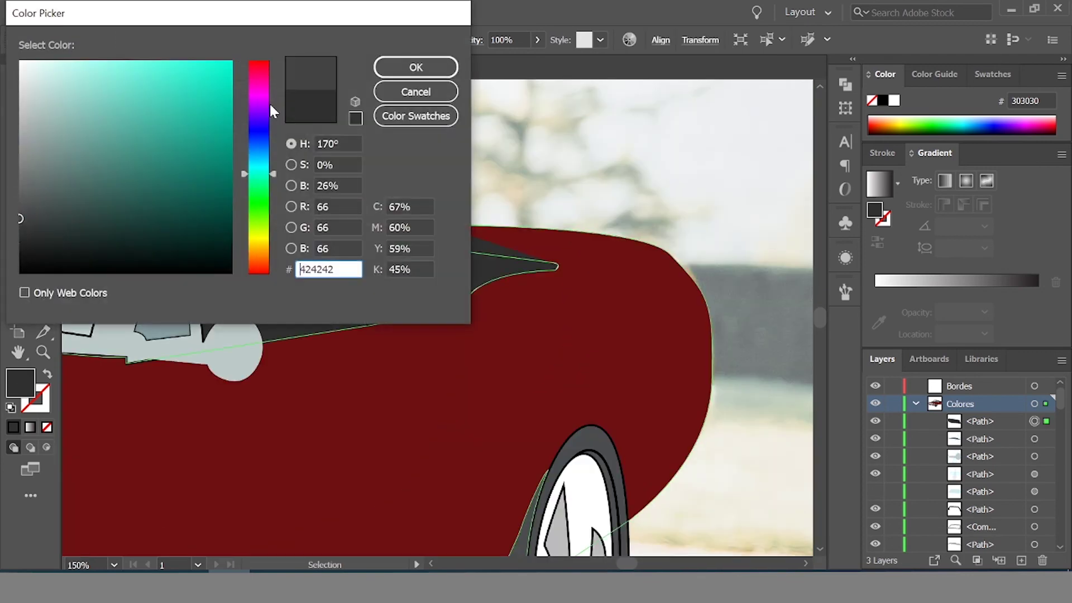
pyautogui.press('Return')
# Rotate the small dark interior piece slightly and move it into place in the cockpit
pyautogui.hotkey('ctrl', '+')
pyautogui.hotkey('ctrl', '+')
pyautogui.hotkey('ctrl', '+')
pyautogui.click(287, 262)
pyautogui.moveTo(217, 274); pyautogui.dragTo(197, 277)
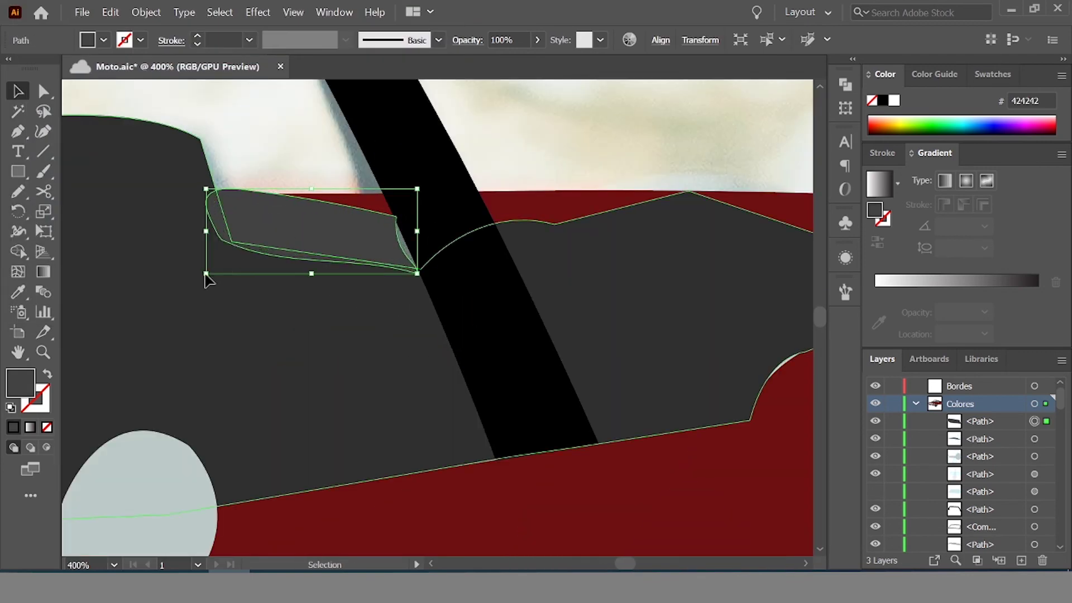
pyautogui.moveTo(317, 273); pyautogui.dragTo(422, 226)
# Deselect and hide the Colores layer so only the reference photo shows
pyautogui.hotkey('ctrl', '-')
pyautogui.hotkey('ctrl', '-')
pyautogui.hotkey('ctrl', '-')
pyautogui.hotkey('ctrl', '-')
pyautogui.scroll(-5, 974, 433)
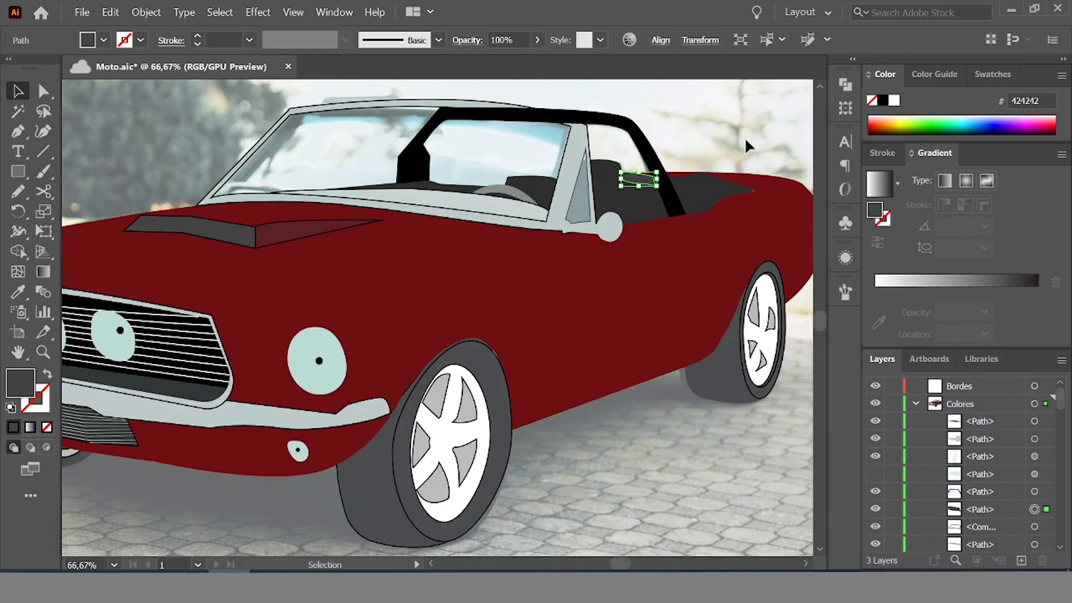
pyautogui.click(745, 137)
pyautogui.hotkey('ctrl', '-')
pyautogui.hotkey('ctrl', '-')
pyautogui.click(875, 544)
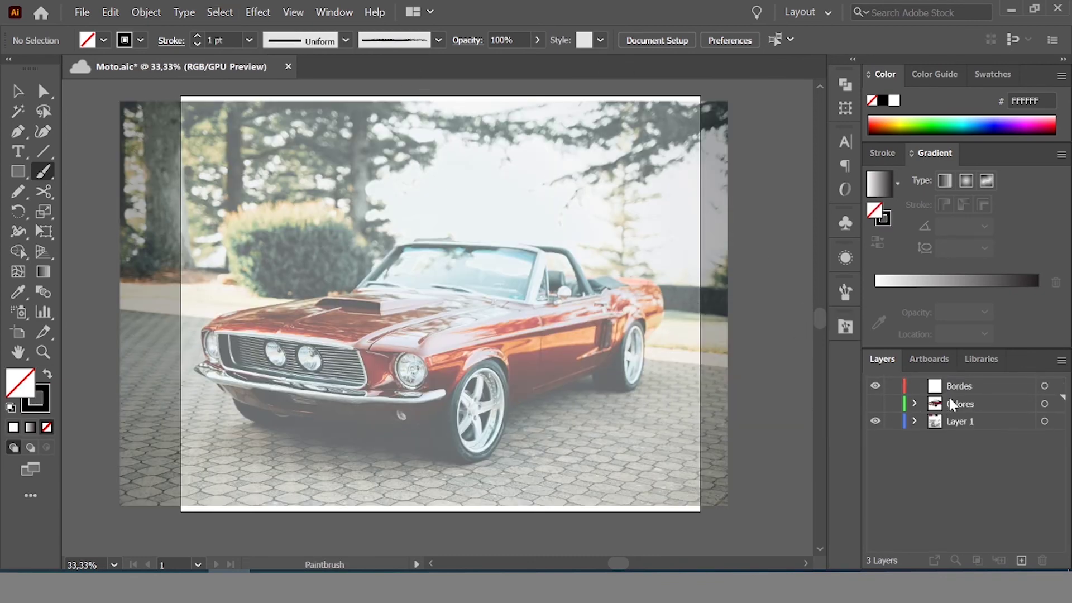
# On the Bordes layer, brush thin edge lines along the hood, lower side, door and body line, undoing stray strokes
pyautogui.click(956, 387)
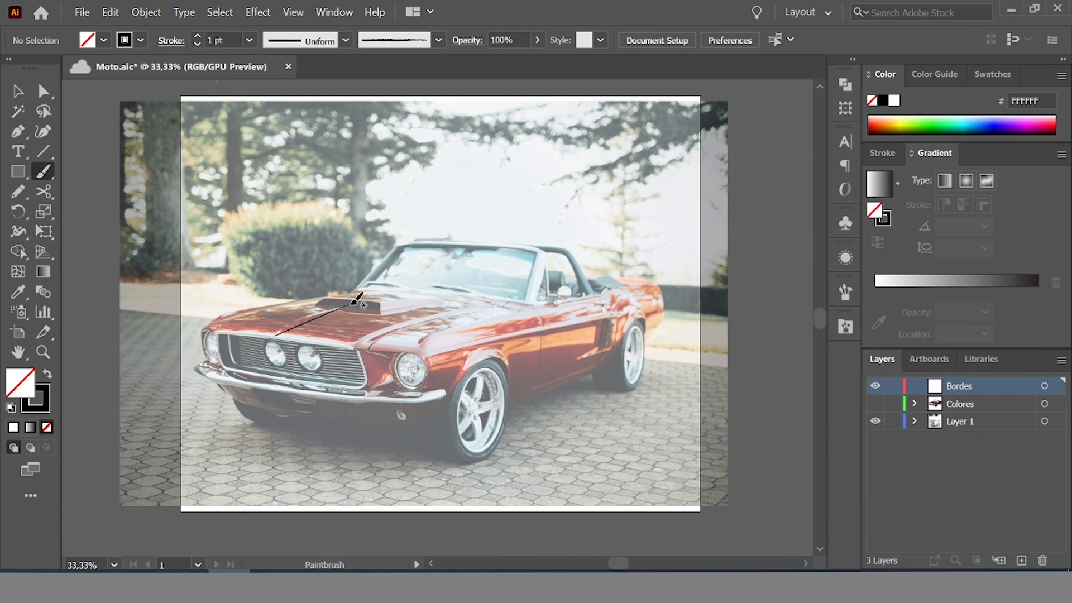
pyautogui.hotkey('ctrl', 'z')
pyautogui.moveTo(330, 308); pyautogui.dragTo(342, 306)
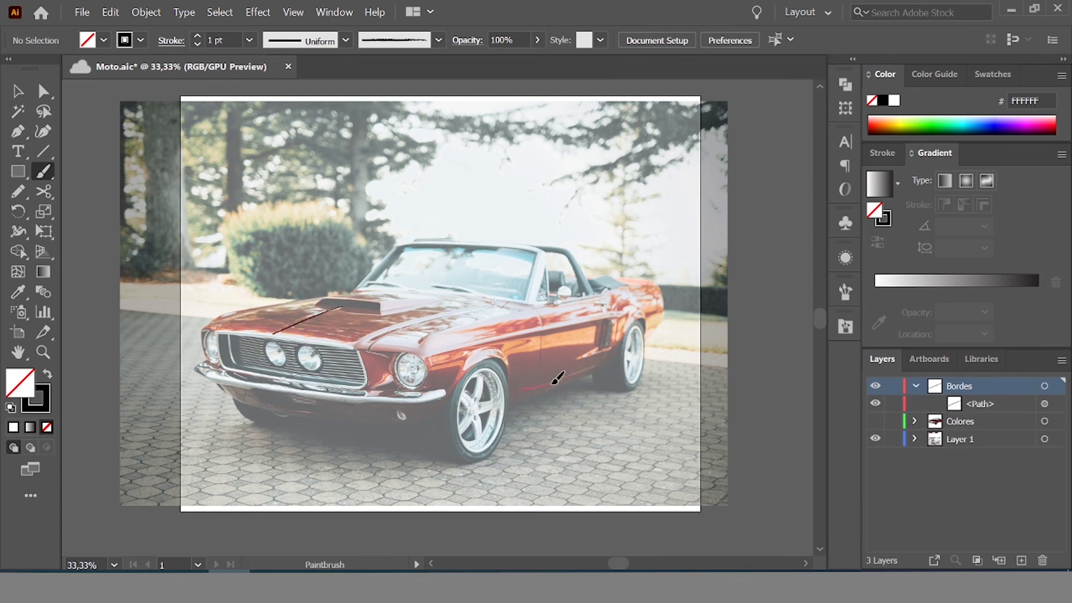
pyautogui.moveTo(522, 388); pyautogui.dragTo(603, 365)
pyautogui.moveTo(539, 344); pyautogui.dragTo(540, 345)
pyautogui.hotkey('ctrl', 'z')
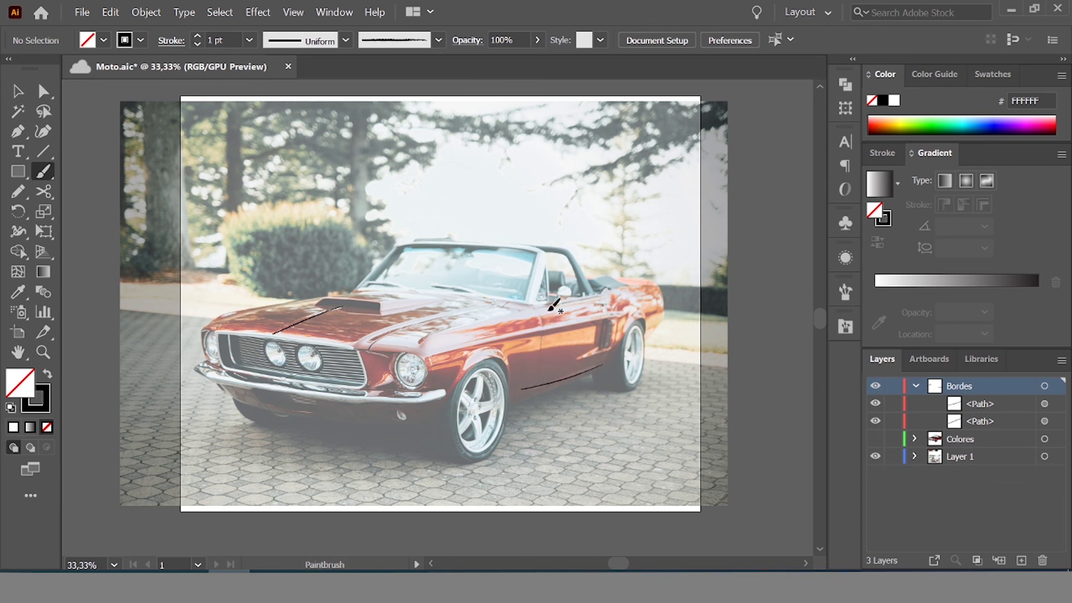
pyautogui.moveTo(530, 304); pyautogui.dragTo(533, 375)
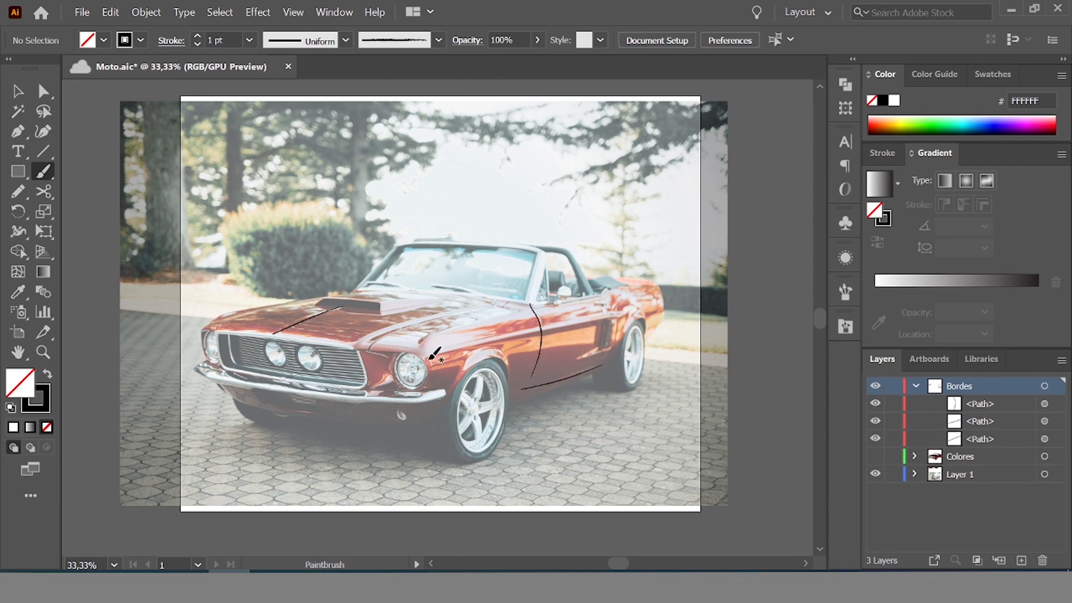
pyautogui.moveTo(447, 351)
pyautogui.mouseDown()
pyautogui.moveTo(589, 322)
pyautogui.moveTo(608, 345)
pyautogui.mouseUp()
pyautogui.hotkey('ctrl', 'z')
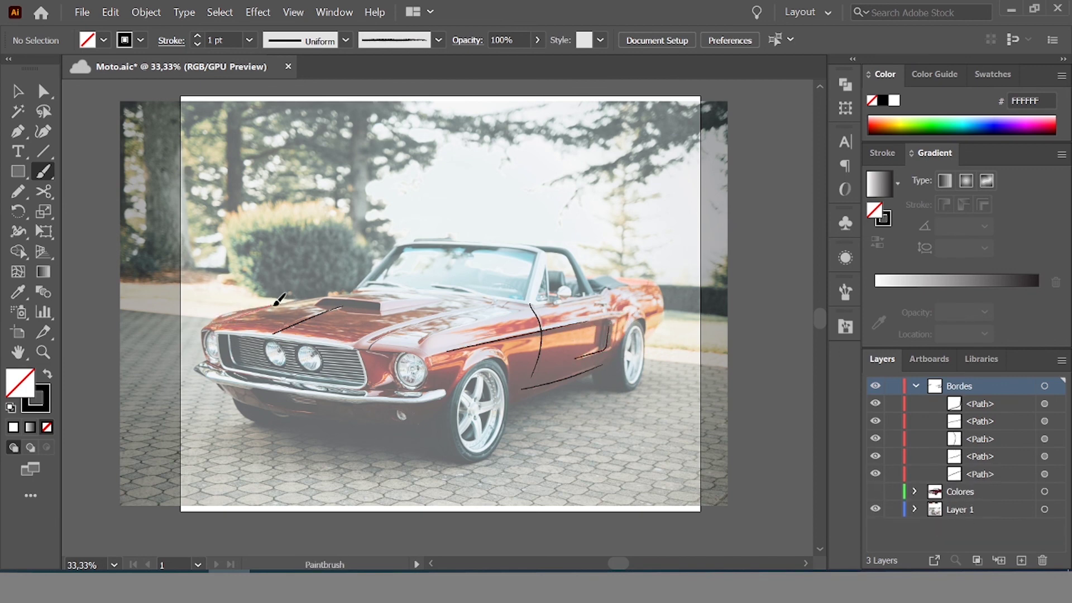
pyautogui.moveTo(224, 317); pyautogui.dragTo(295, 294)
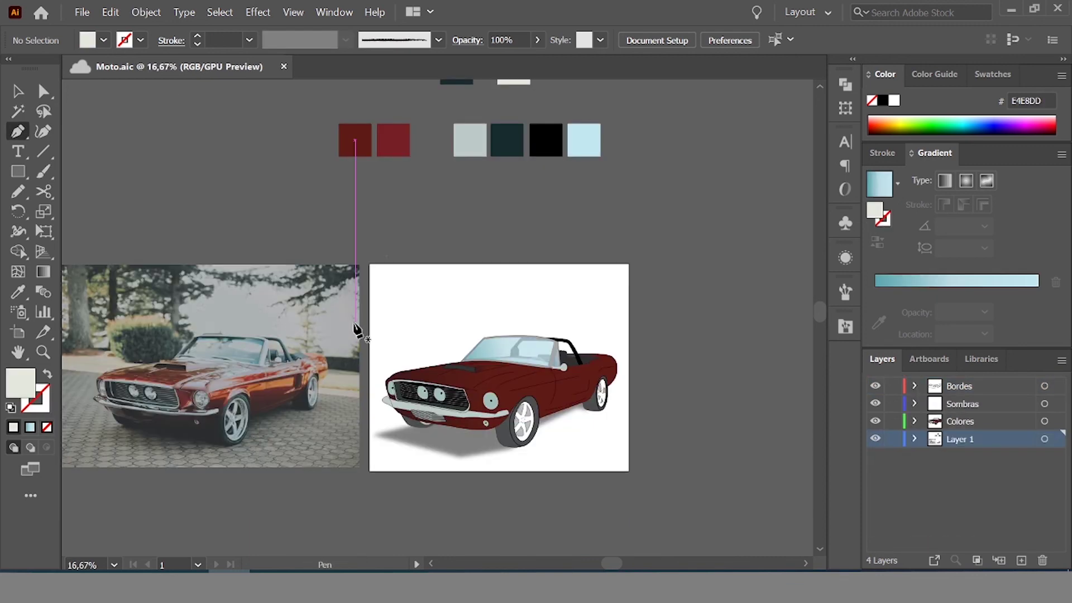
# Draw a four-point floor shape behind the car and fill it dark teal from the swatch
pyautogui.click(355, 323)
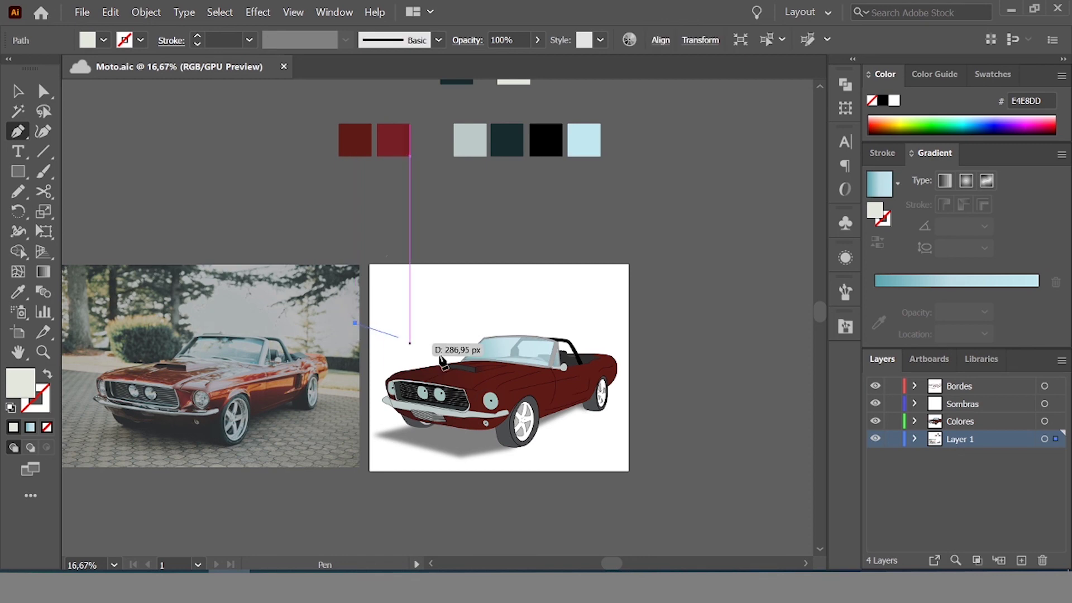
pyautogui.click(743, 419)
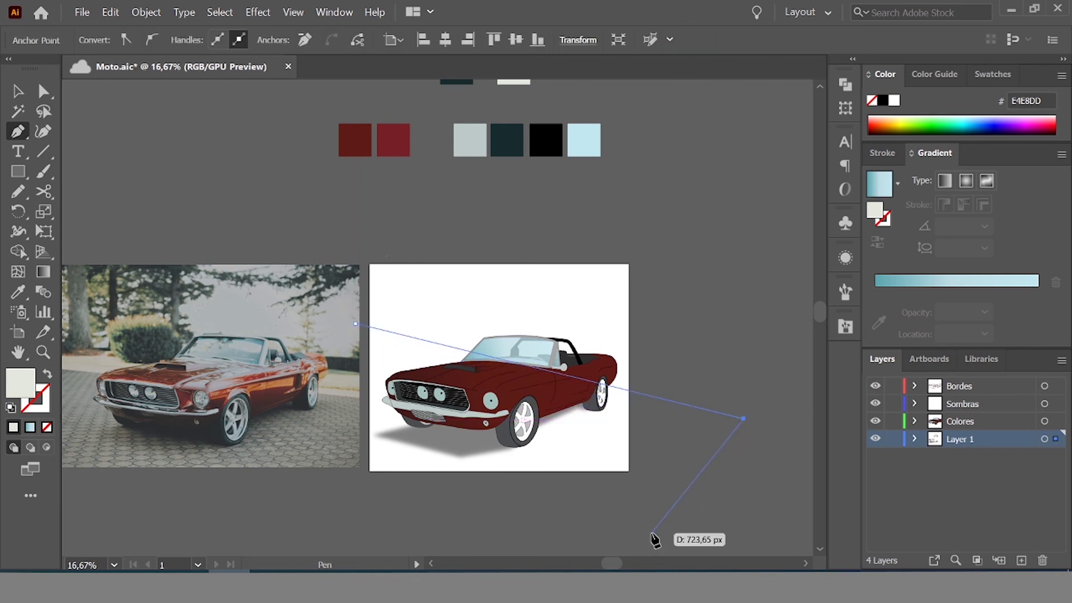
pyautogui.click(652, 534)
pyautogui.click(323, 514)
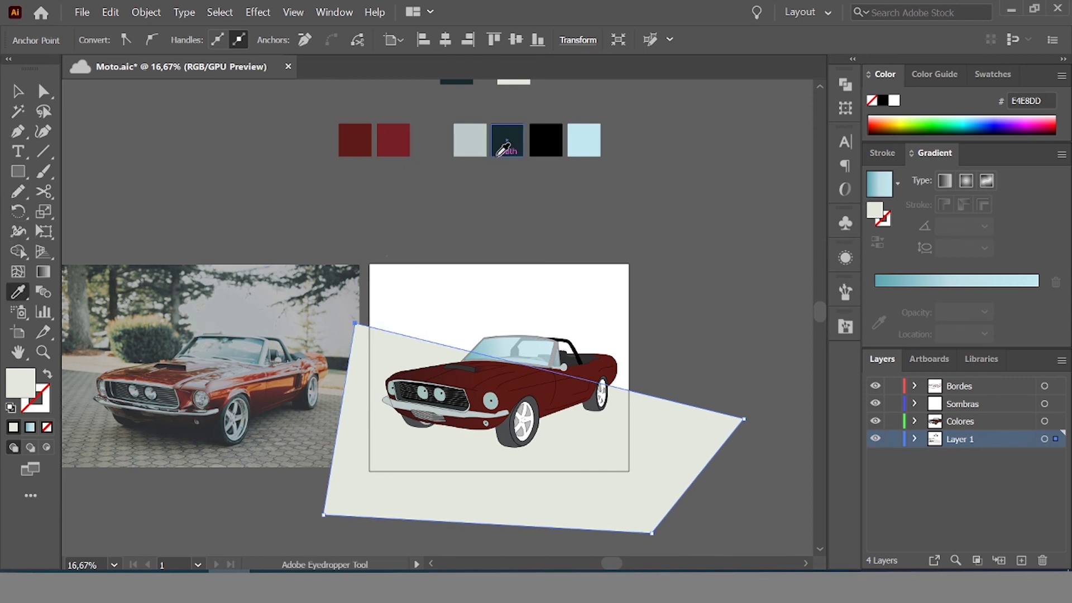
pyautogui.click(500, 153)
# Give the upper backdrop wall shape the light grey fill from the swatch
pyautogui.click(17, 90)
pyautogui.click(318, 192)
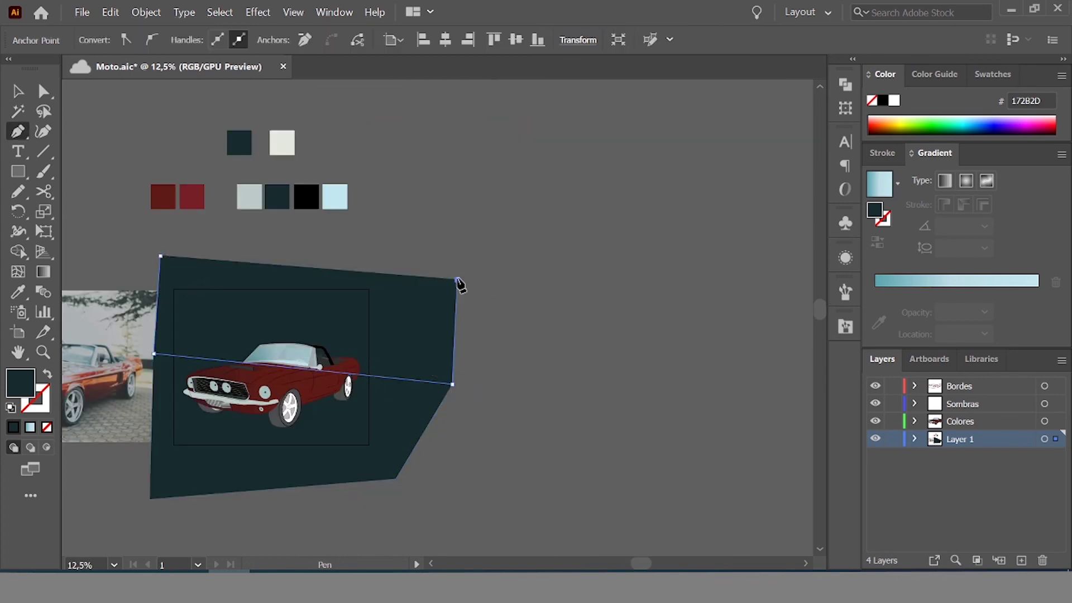
pyautogui.click(18, 291)
pyautogui.click(282, 142)
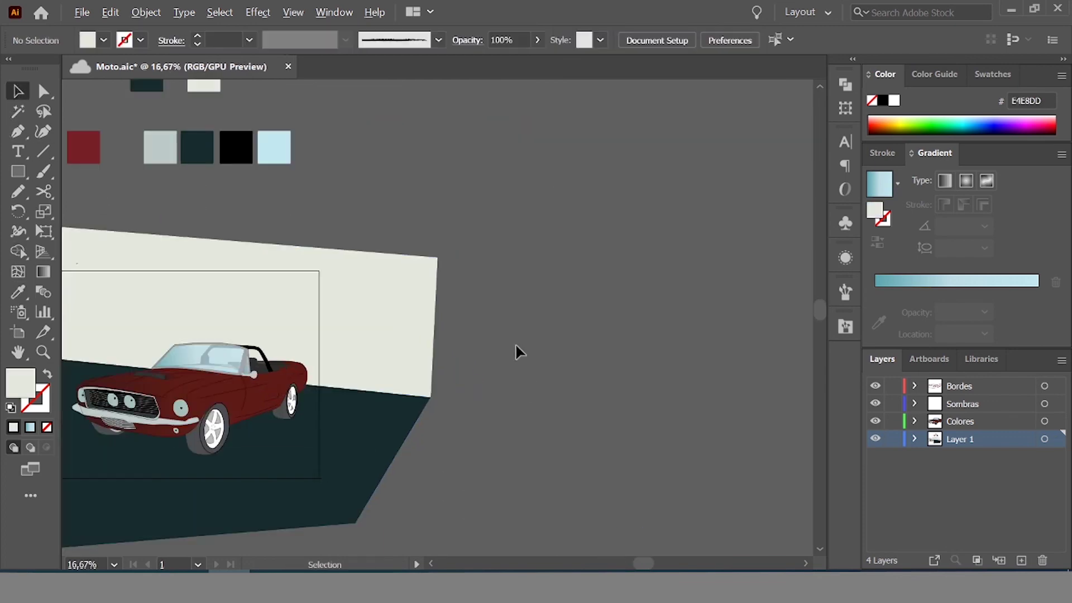